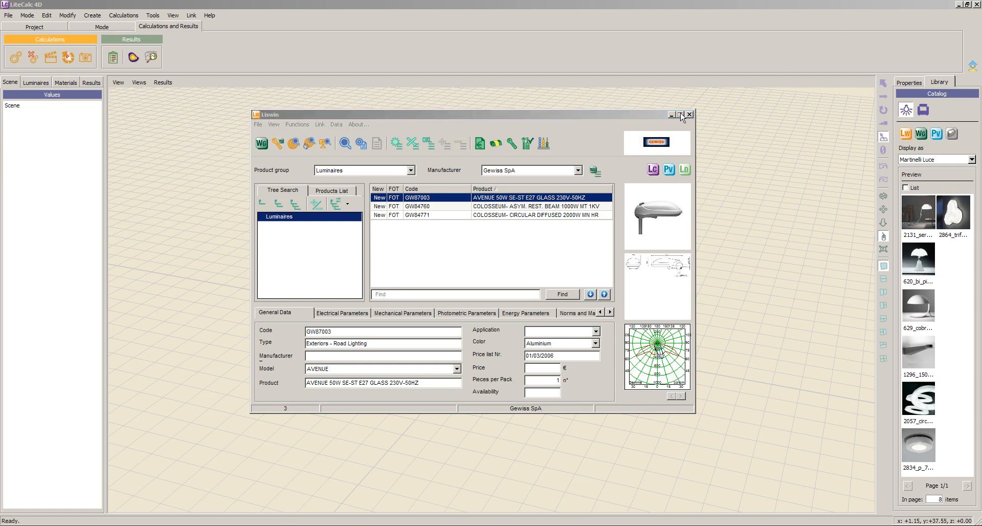
# - Show the photometry of luminaire GW87003 in PhotoView and move the Liswin window clear of it
pyautogui.click(670, 169)
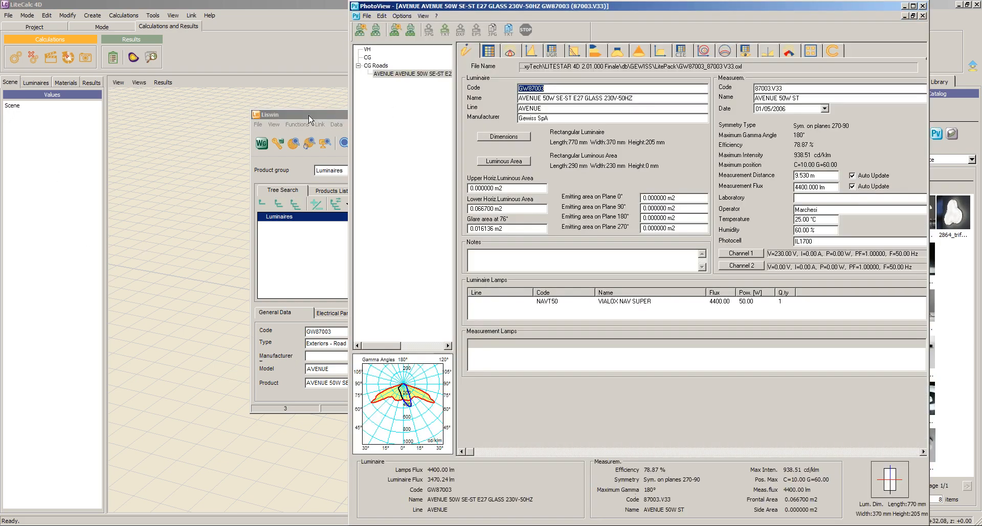
pyautogui.click(309, 117)
pyautogui.moveTo(309, 116); pyautogui.dragTo(66, 35)
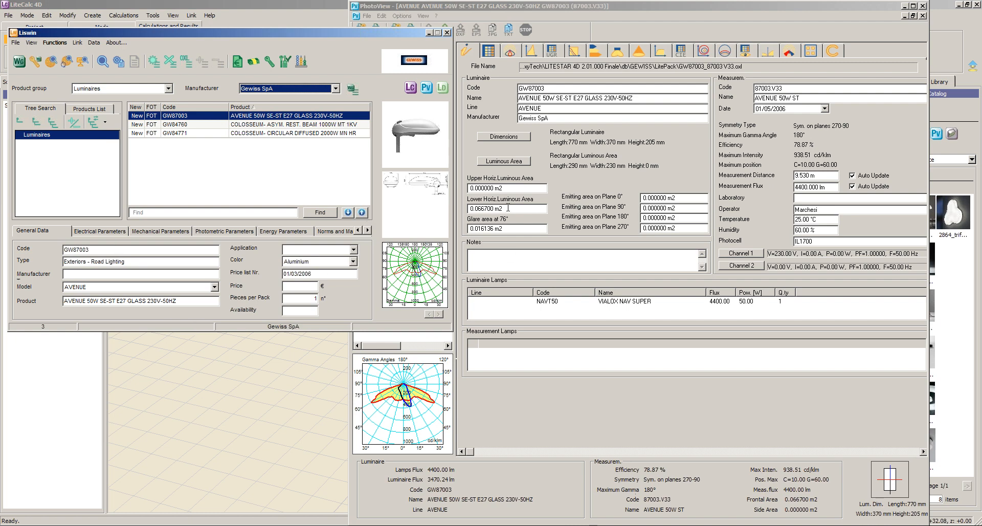
pyautogui.click(427, 89)
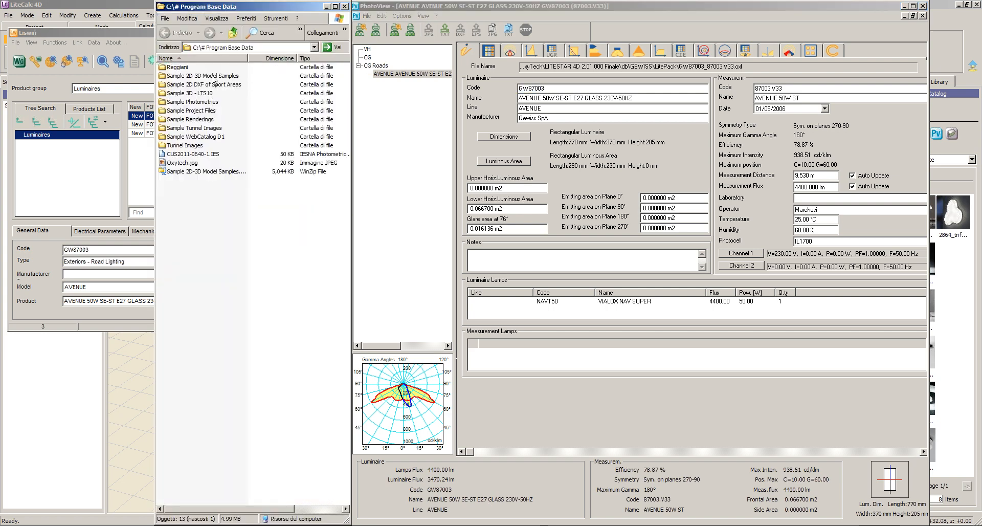
# - Load the photometric file 1192J250.LDT from Sample Photometries, Eulumdat, Disano into PhotoView
pyautogui.doubleClick(195, 102)
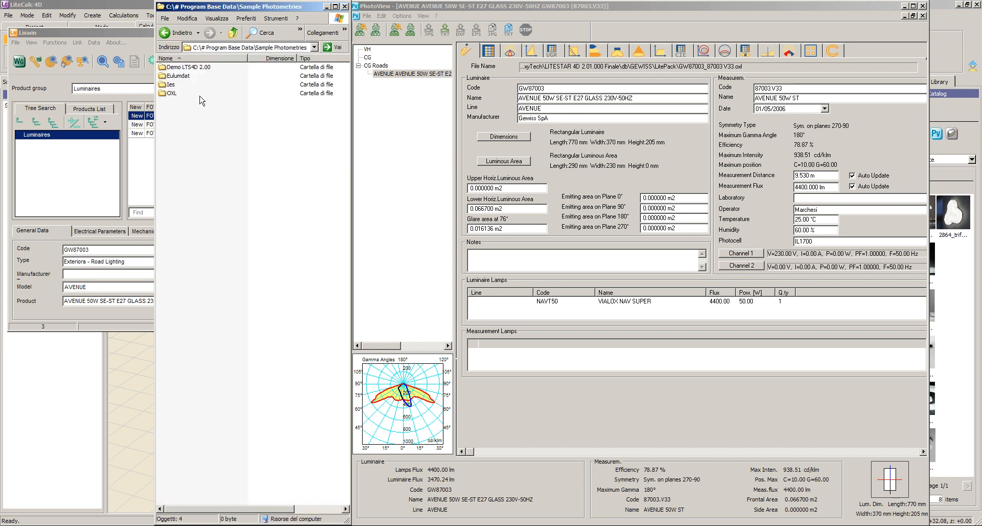
pyautogui.doubleClick(177, 77)
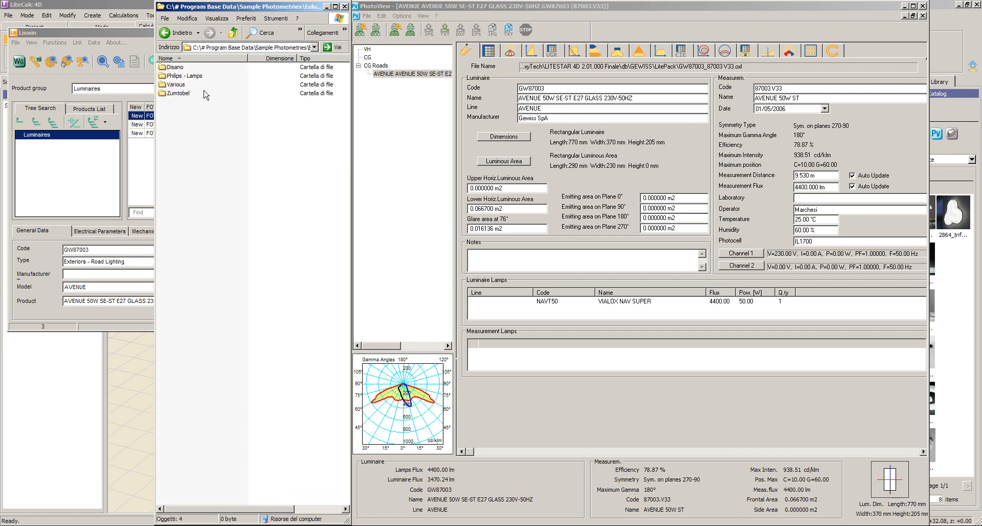
pyautogui.doubleClick(172, 66)
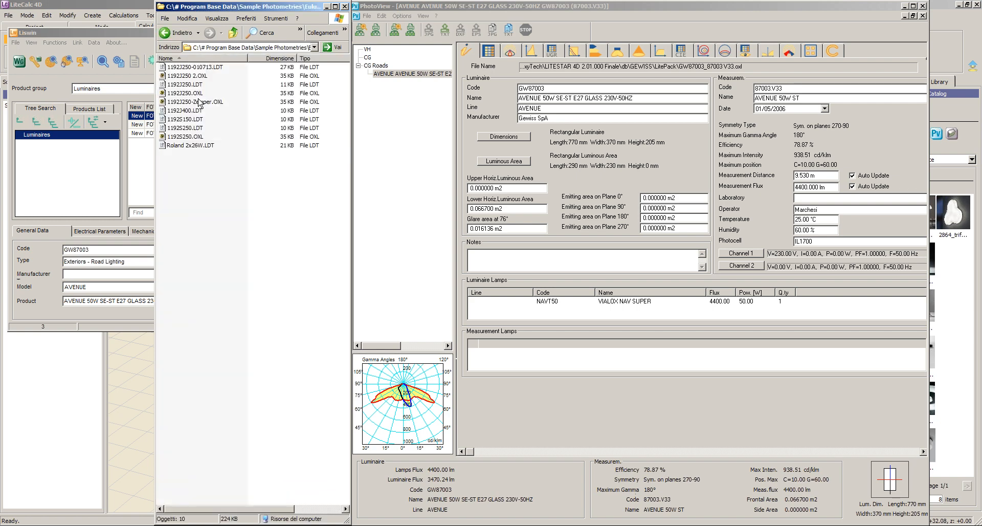
pyautogui.click(187, 87)
pyautogui.moveTo(187, 86); pyautogui.dragTo(398, 210)
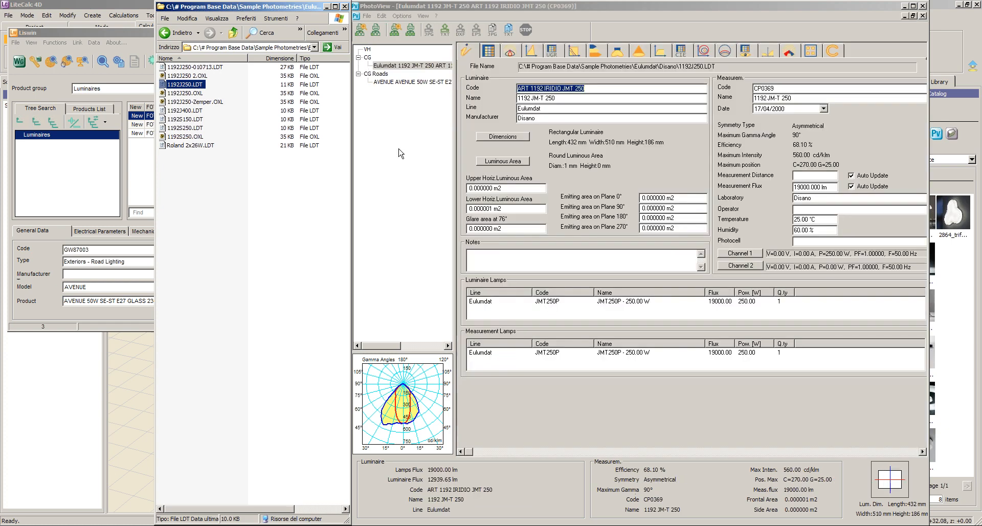
# - Switch the intensity table of the loaded Eulumdat luminaire to edit mode and put the file browser window away
pyautogui.click(404, 66)
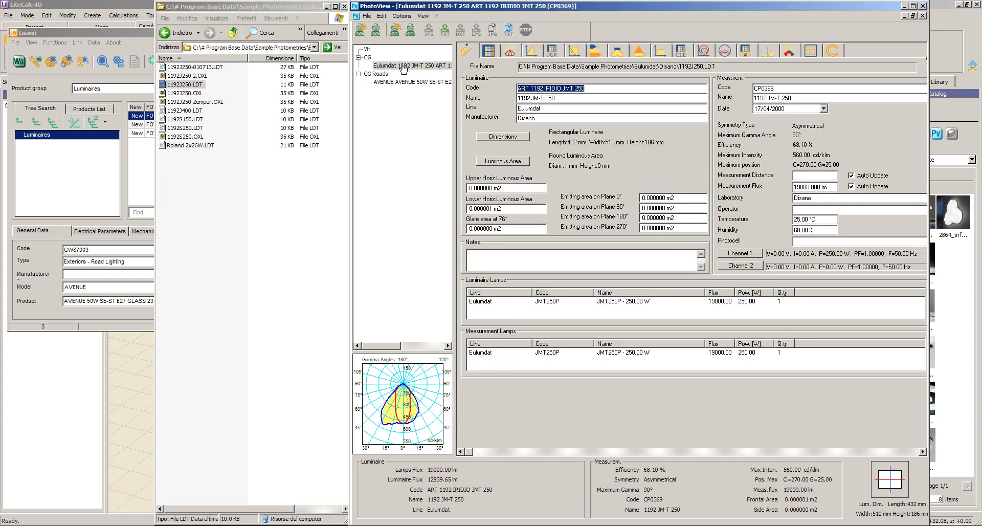
pyautogui.click(488, 50)
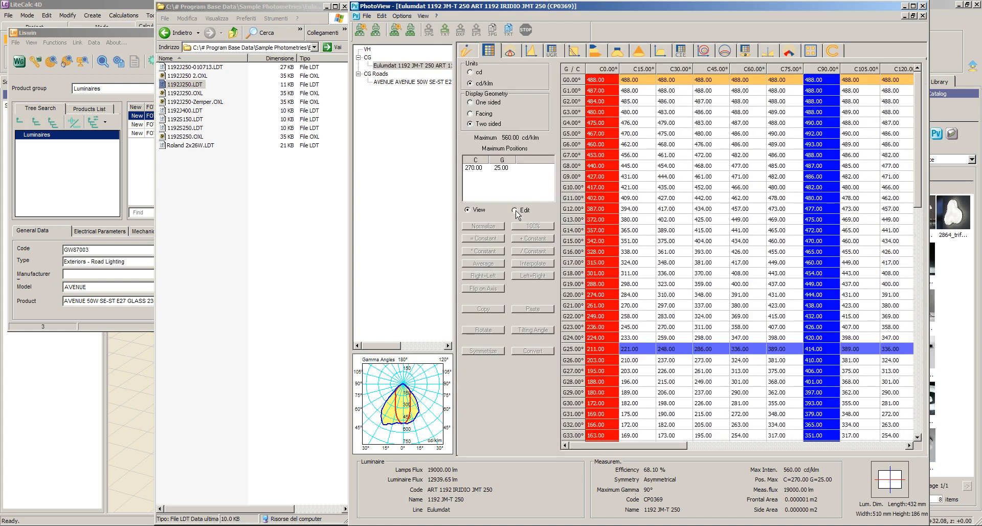
pyautogui.click(515, 211)
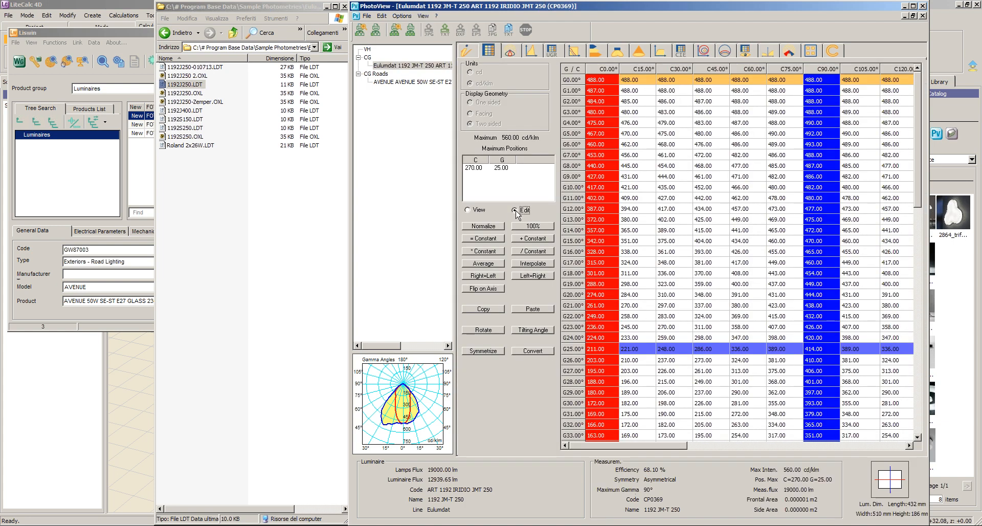
pyautogui.click(328, 7)
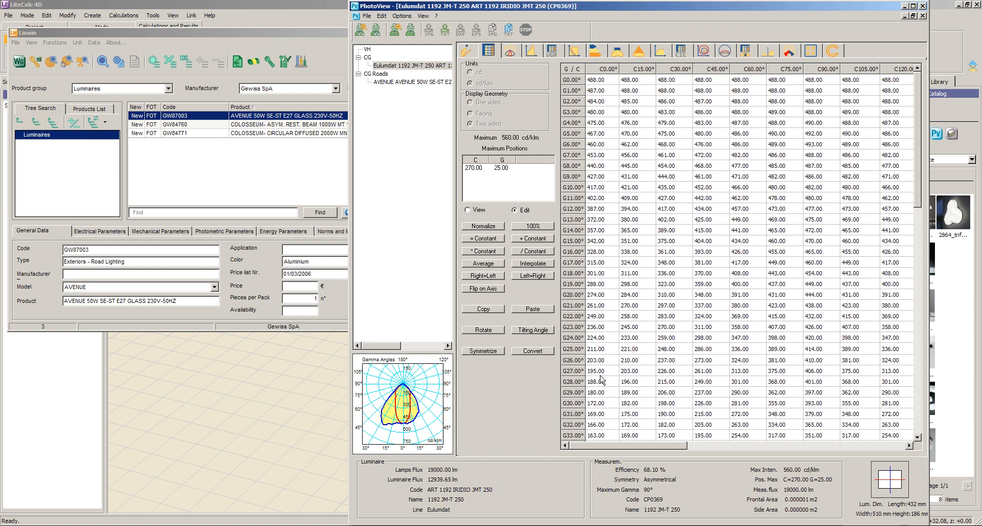
# - Set up a tilt of the photometry with rotation about C0-C180 and an angle of 45
pyautogui.click(532, 331)
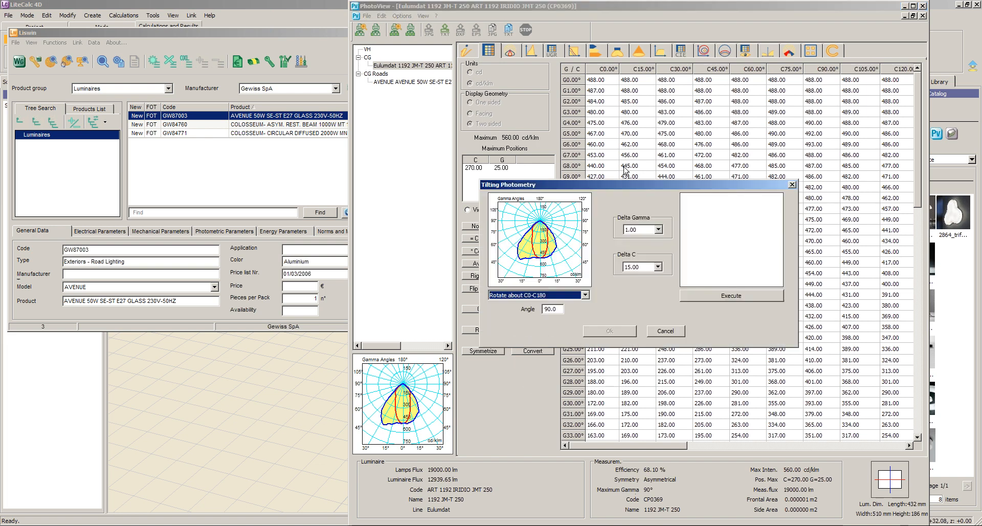
pyautogui.moveTo(623, 188); pyautogui.dragTo(628, 130)
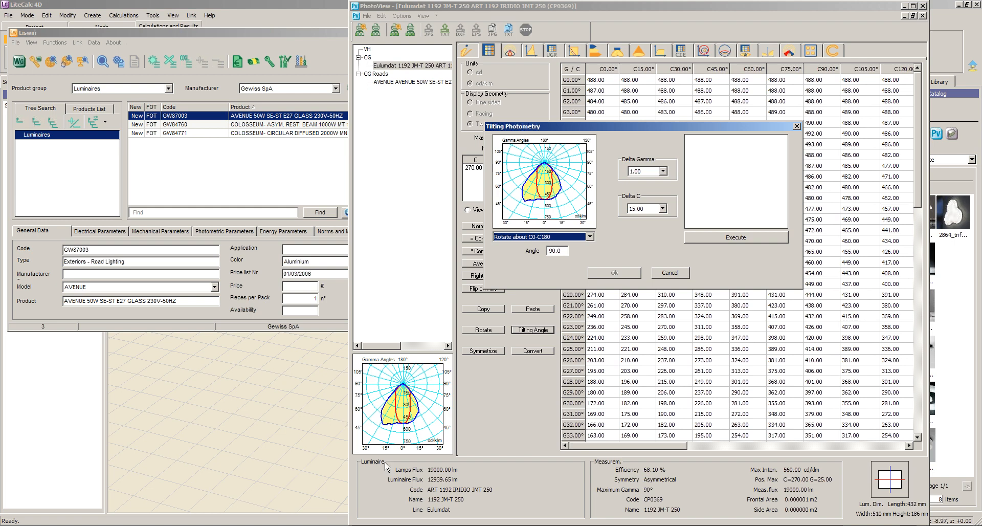
pyautogui.click(589, 238)
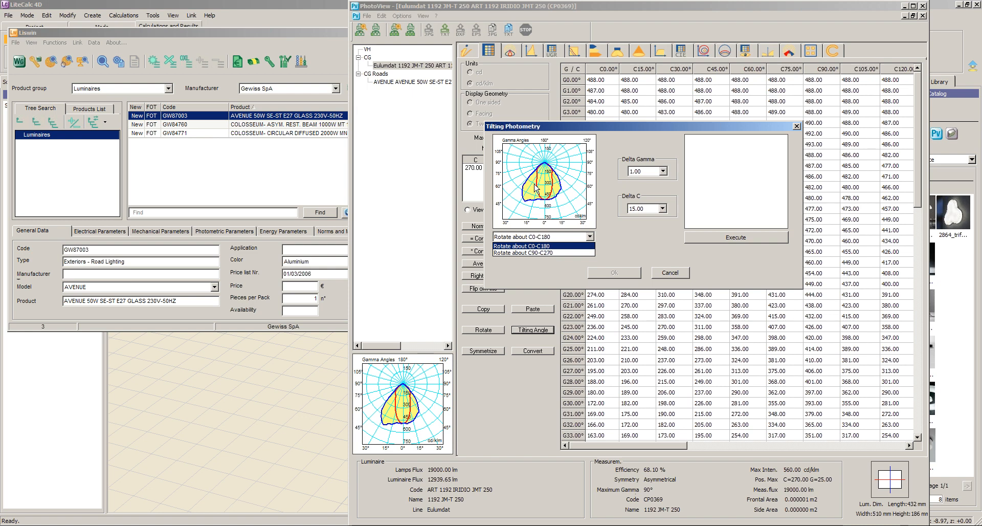
pyautogui.click(546, 246)
pyautogui.moveTo(564, 250); pyautogui.dragTo(545, 251)
pyautogui.write('45')
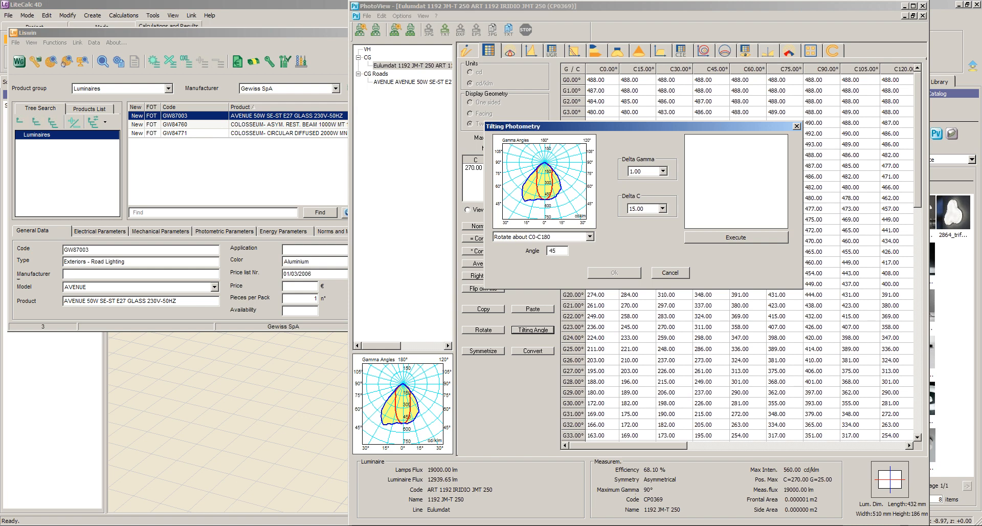
# - Set Delta Gamma to 5.00 and Delta C to 30.00, execute the tilt and accept the tilted photometry
pyautogui.click(663, 171)
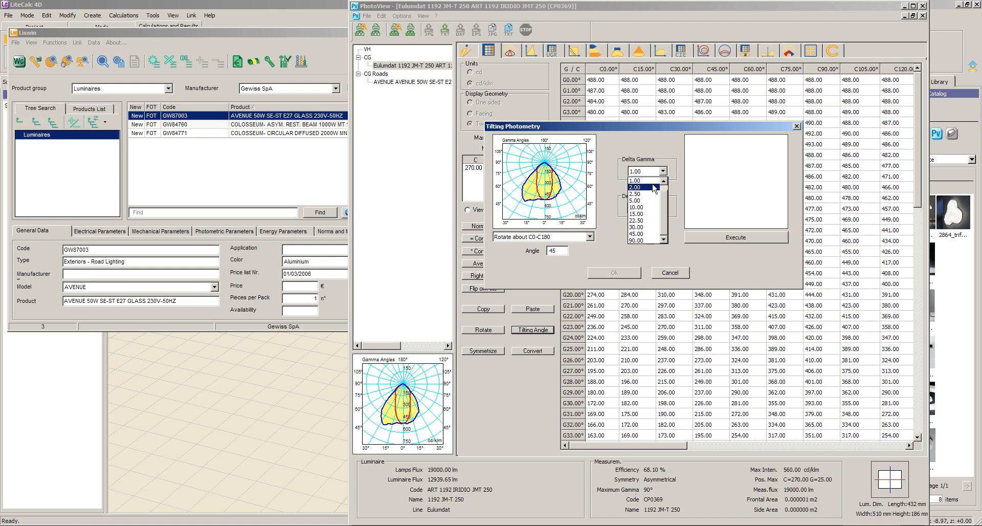
pyautogui.click(637, 201)
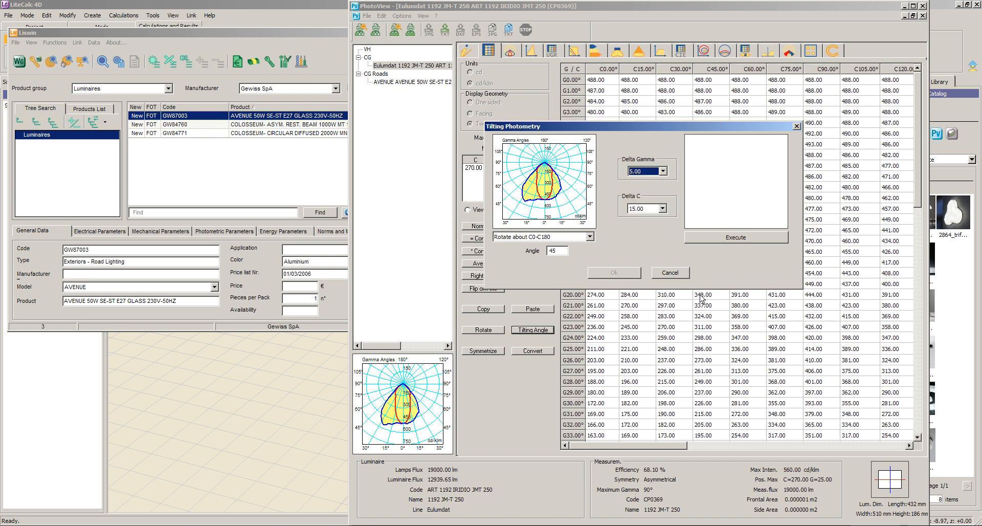
pyautogui.click(663, 209)
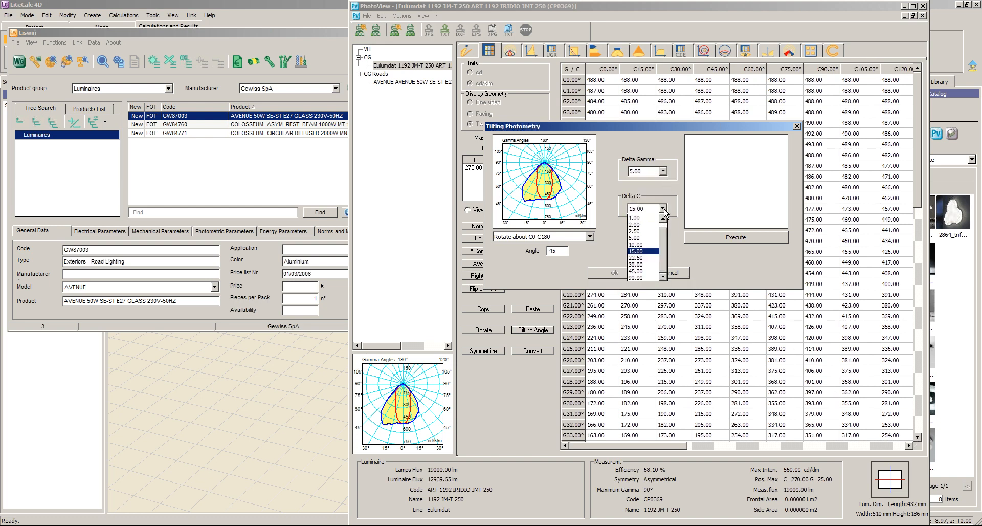
pyautogui.click(637, 265)
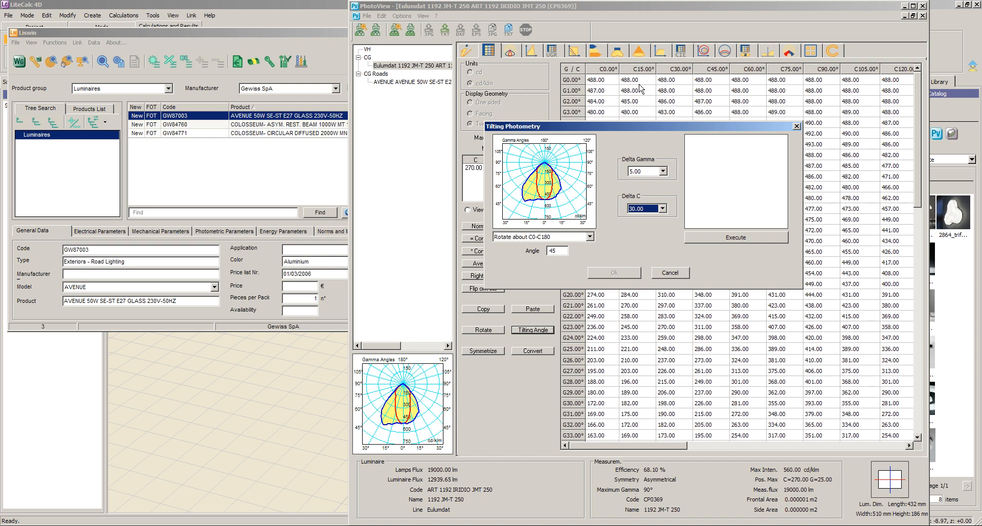
pyautogui.click(736, 238)
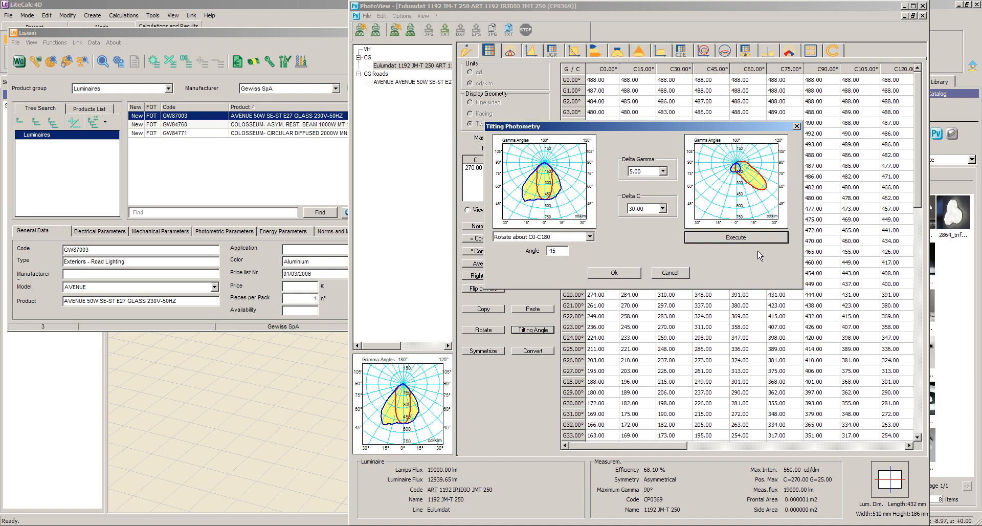
pyautogui.click(614, 272)
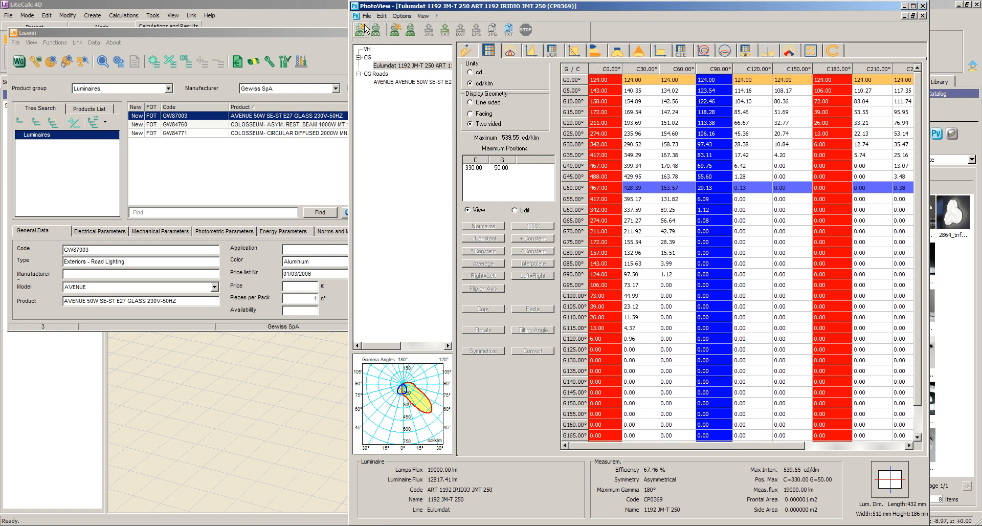
# - Examine the tilted photometry in the Cartesian, polar, glare and luminance views, and rotate its photometric solid
pyautogui.click(534, 52)
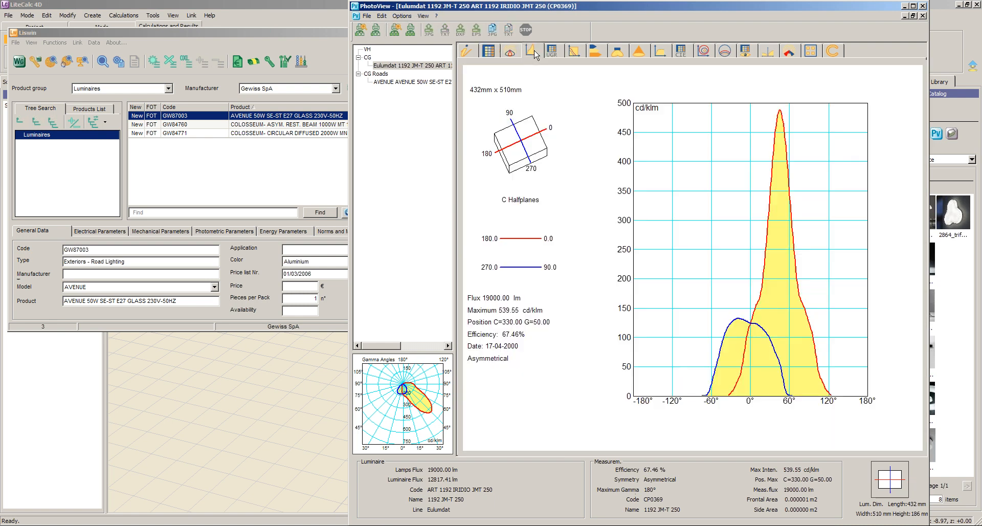
pyautogui.click(510, 52)
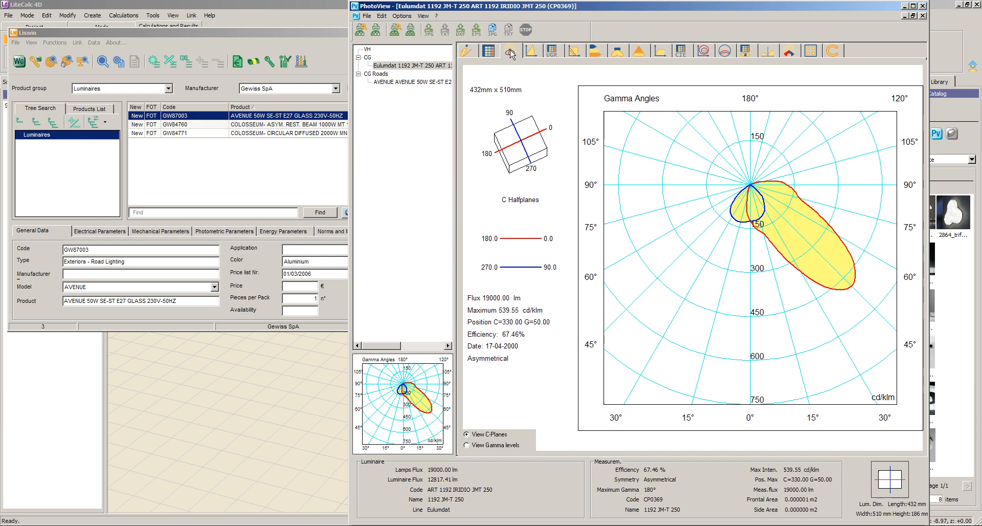
pyautogui.click(555, 51)
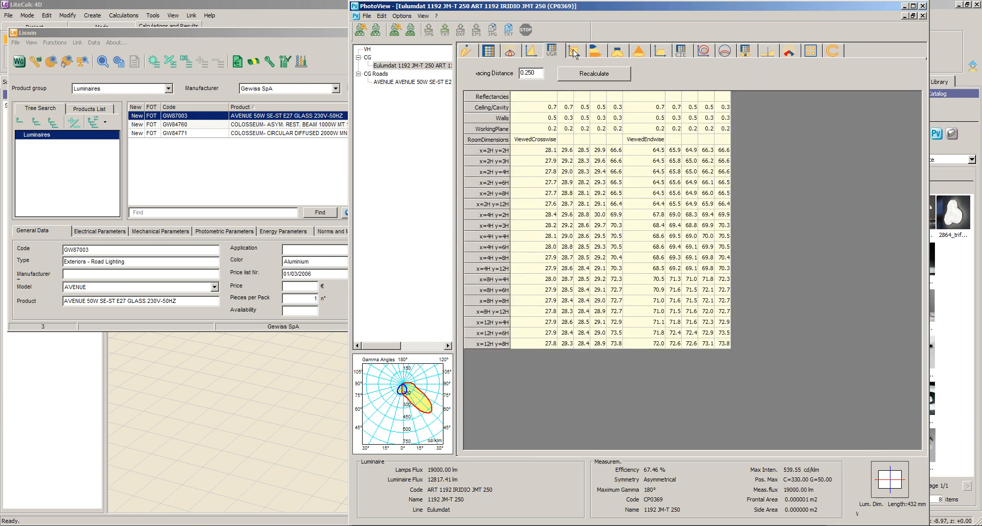
pyautogui.click(574, 51)
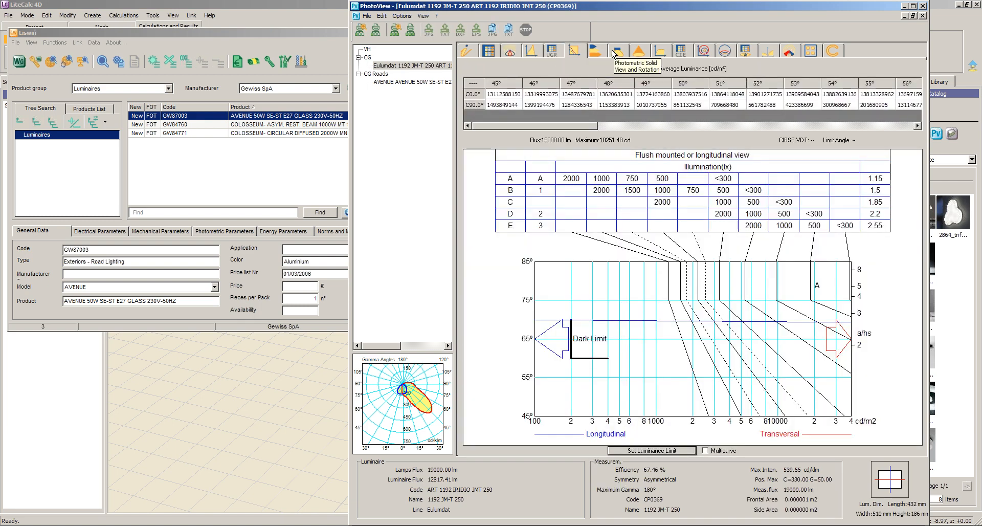
pyautogui.click(597, 51)
pyautogui.click(617, 51)
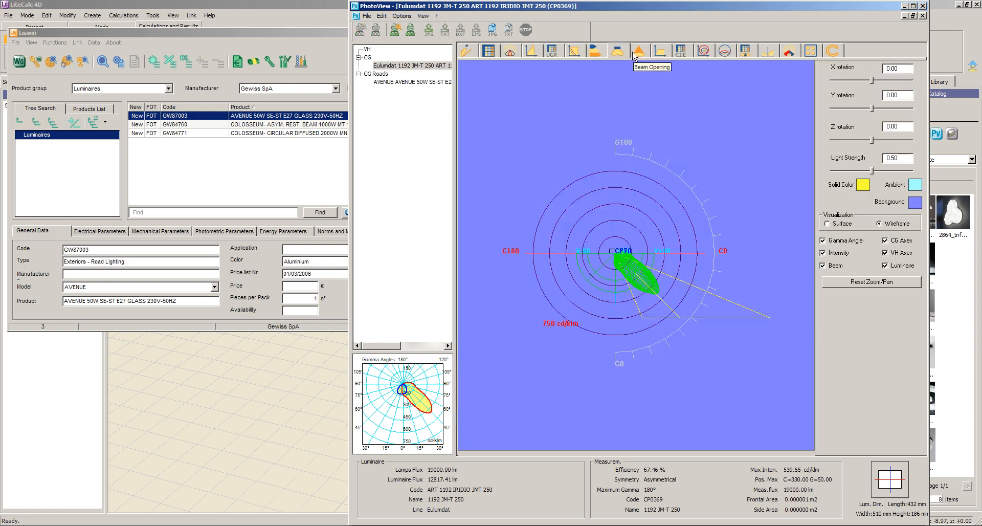
pyautogui.moveTo(608, 278); pyautogui.dragTo(576, 275)
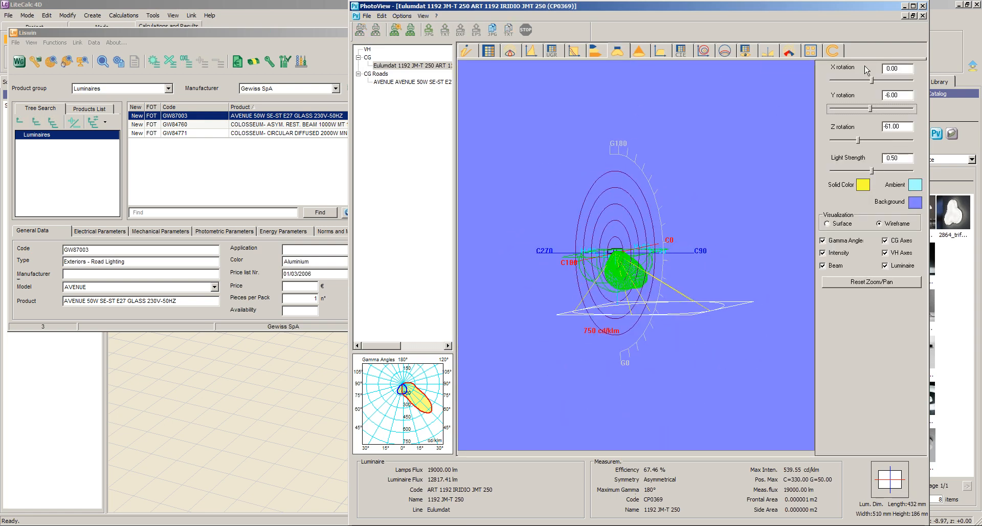
# - Examine the file formats available for saving the photometric file 1192J250 and leave without saving
pyautogui.click(366, 15)
pyautogui.click(379, 33)
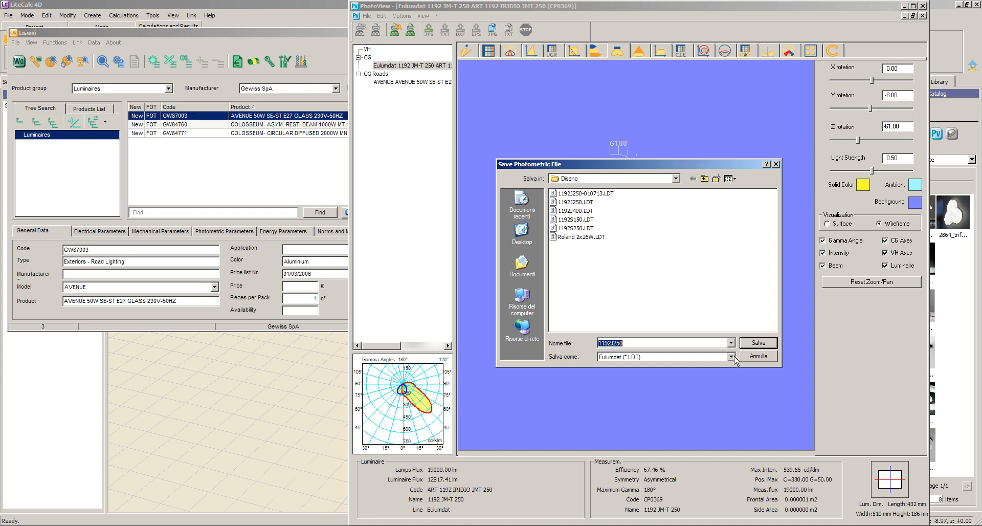
pyautogui.click(731, 356)
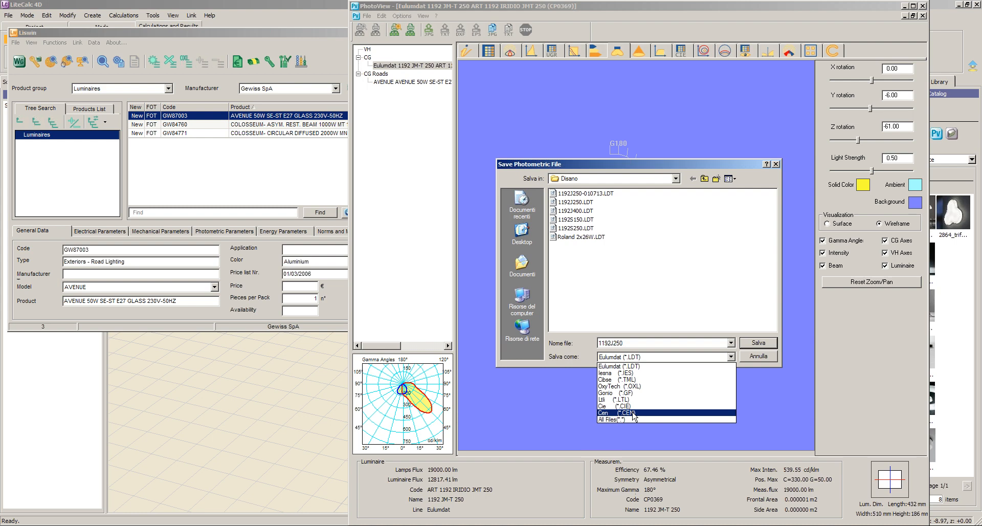
pyautogui.click(757, 358)
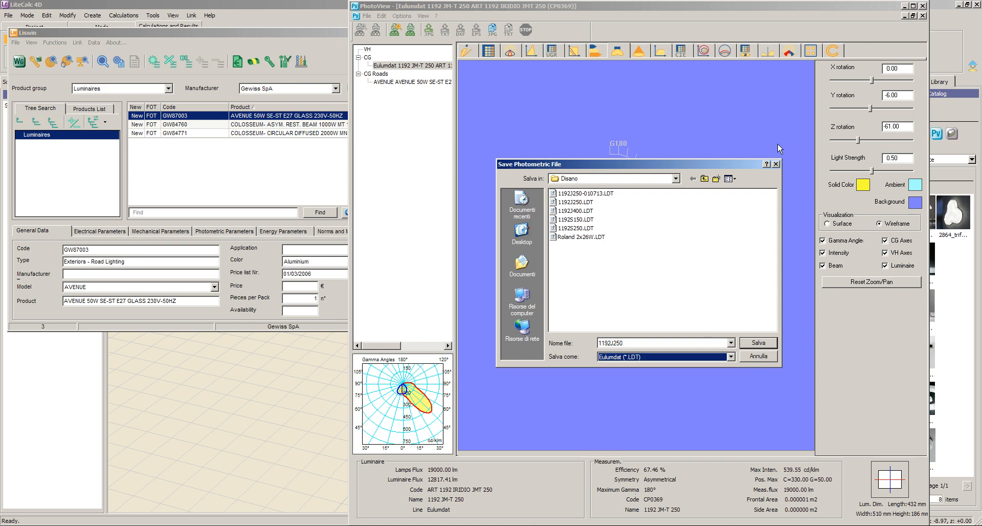
pyautogui.click(776, 165)
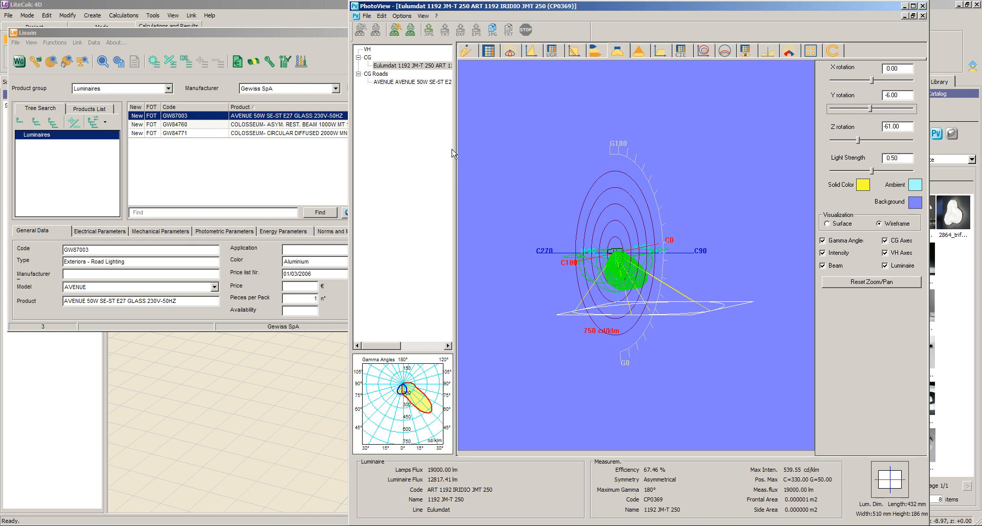
# - Close PhotoView, move Liswin aside and switch back to the LiteCalc 4D scene
pyautogui.click(923, 7)
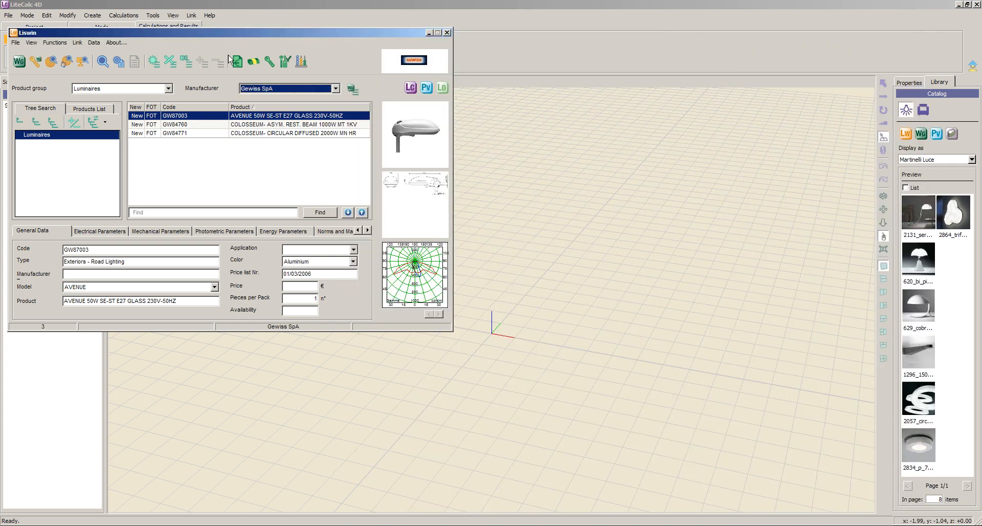
pyautogui.moveTo(222, 34); pyautogui.dragTo(668, 179)
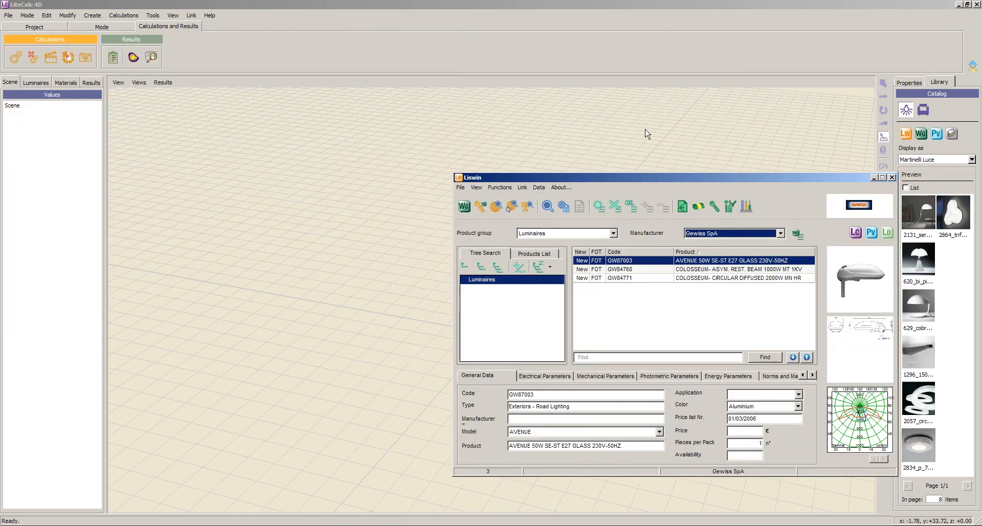
pyautogui.click(645, 129)
# - Start a new road project with the wizard and accept the default CEN 13201 single carriageway data of the first stage
pyautogui.click(51, 27)
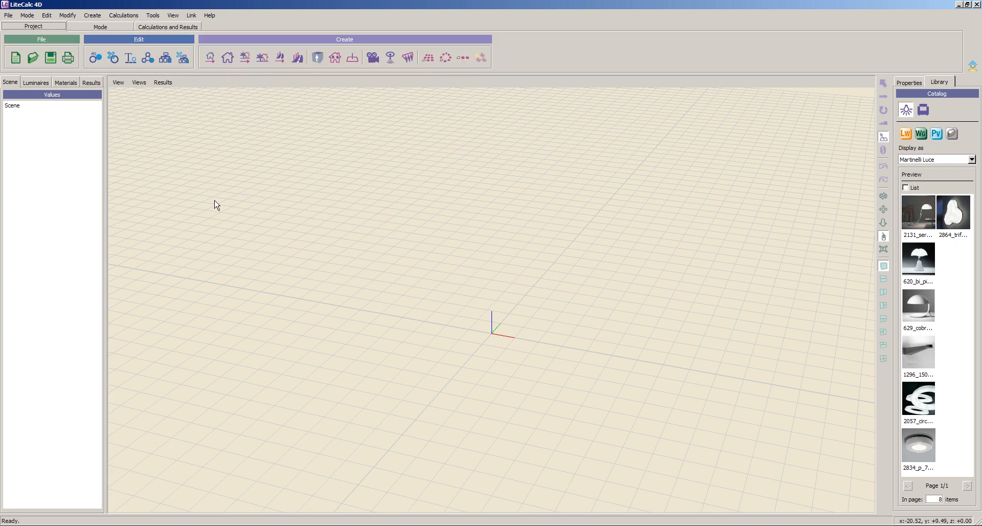
pyautogui.click(280, 58)
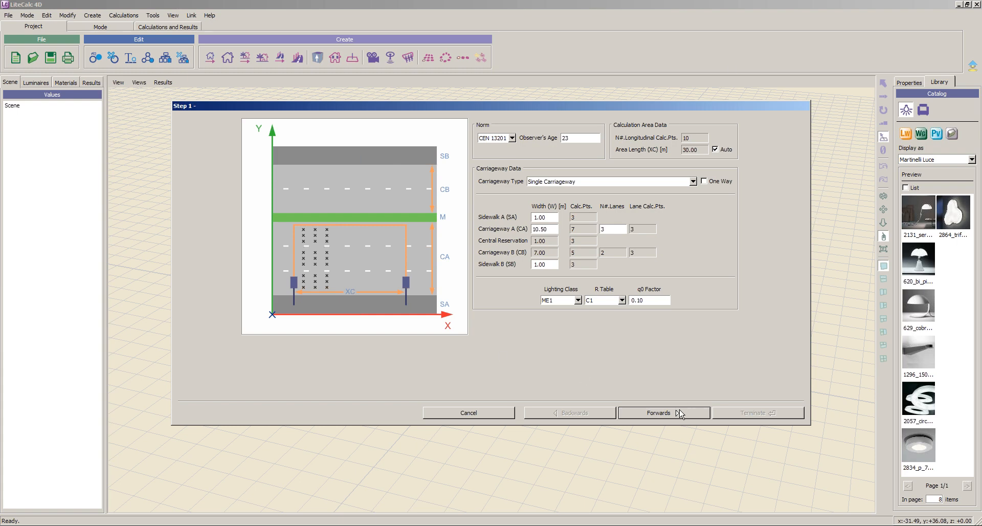
pyautogui.click(660, 413)
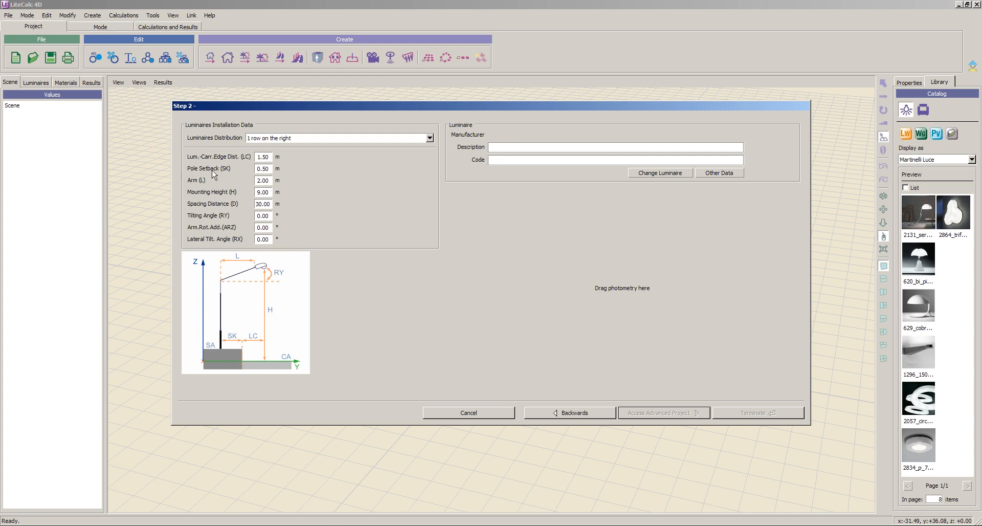
# - Set the luminaires' pole setback to 1 m and their tilting angle to 5° in the installation data
pyautogui.moveTo(267, 169); pyautogui.dragTo(260, 170)
pyautogui.write('1')
pyautogui.moveTo(269, 215); pyautogui.dragTo(216, 217)
pyautogui.write('5')
# - Open the Liswin catalogue and assign the Gewiss luminaire AVENUE 50W SE-ST E27 GLASS to the road wizard
pyautogui.click(660, 173)
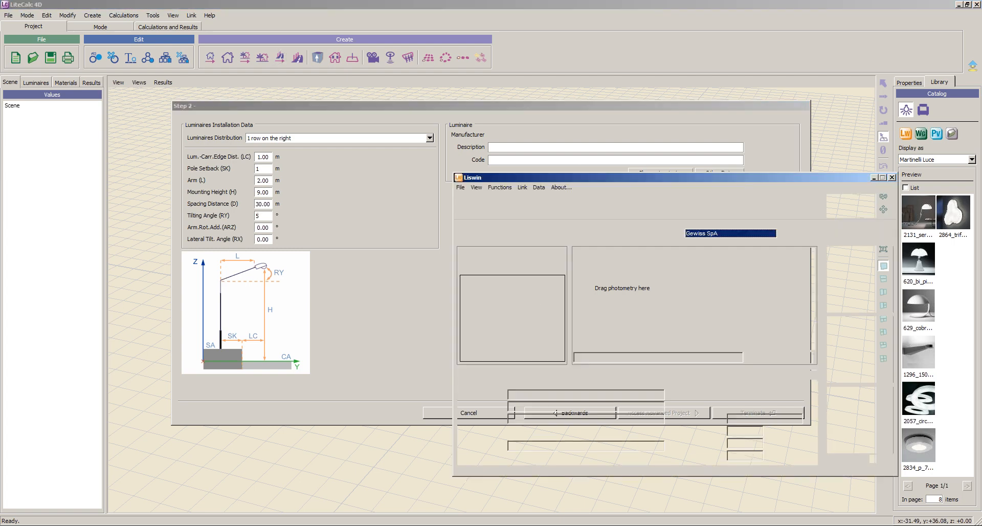
pyautogui.moveTo(659, 178); pyautogui.dragTo(234, 33)
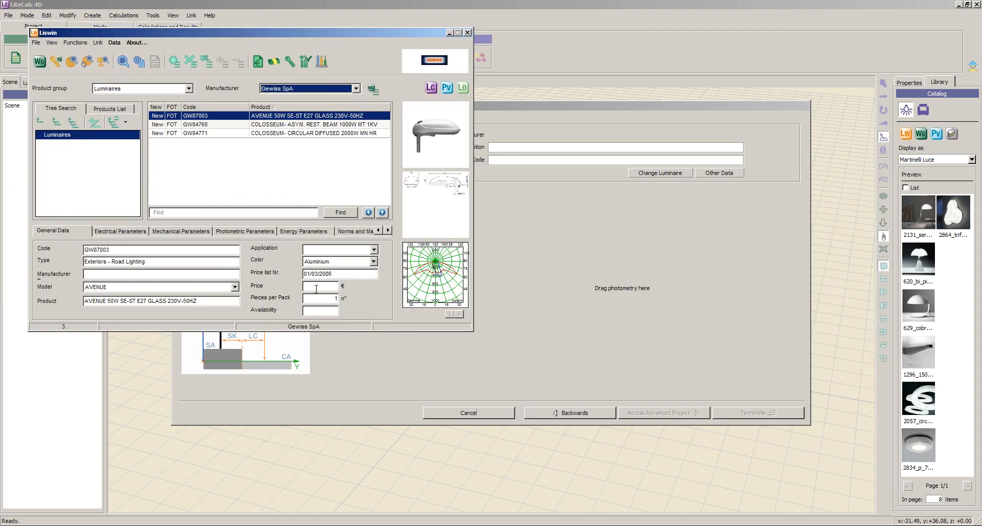
pyautogui.moveTo(434, 128); pyautogui.dragTo(618, 323)
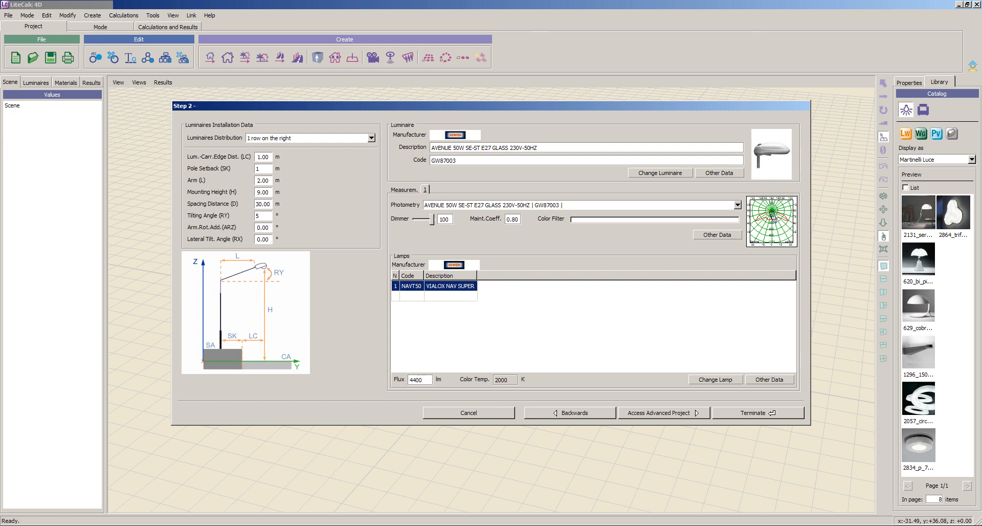
# - Try the photometric file 1192J250.LDT as the road luminaire, and restore the Gewiss AVENUE 50W luminaire from Liswin
pyautogui.hotkey('alt', 'Tab')
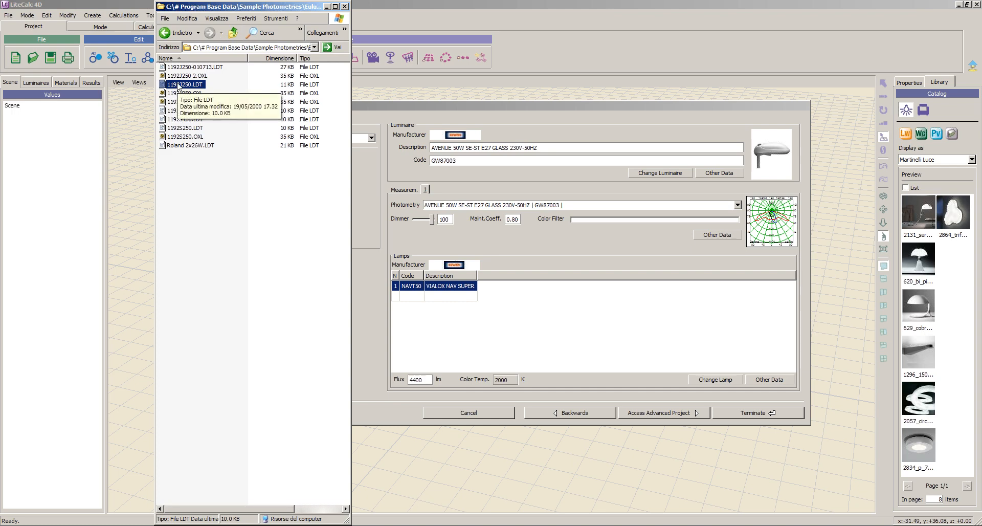
pyautogui.moveTo(178, 84); pyautogui.dragTo(601, 330)
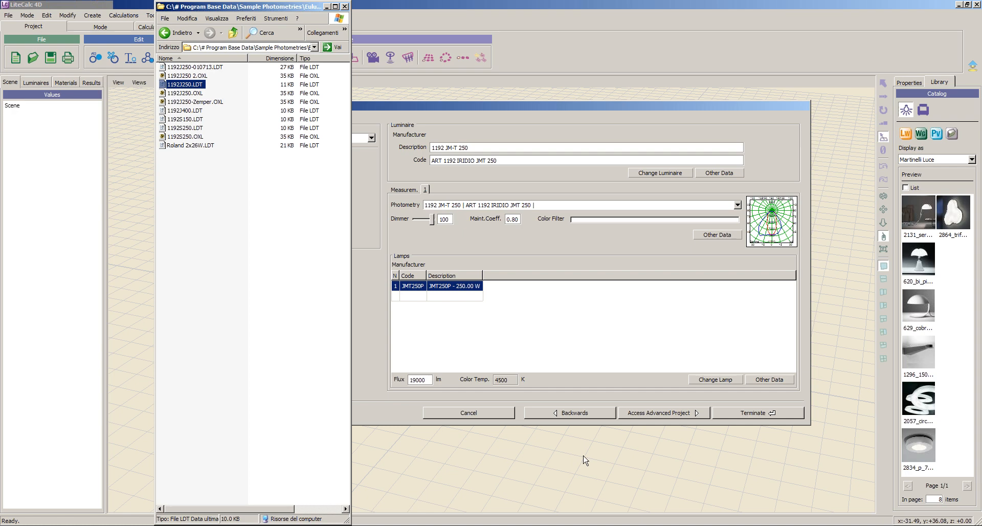
pyautogui.click(290, 525)
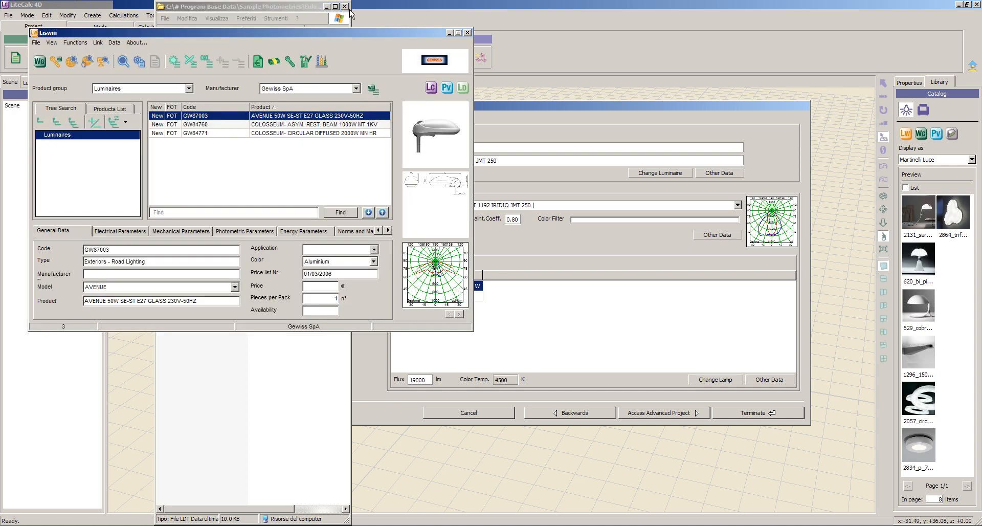
pyautogui.moveTo(441, 133); pyautogui.dragTo(645, 330)
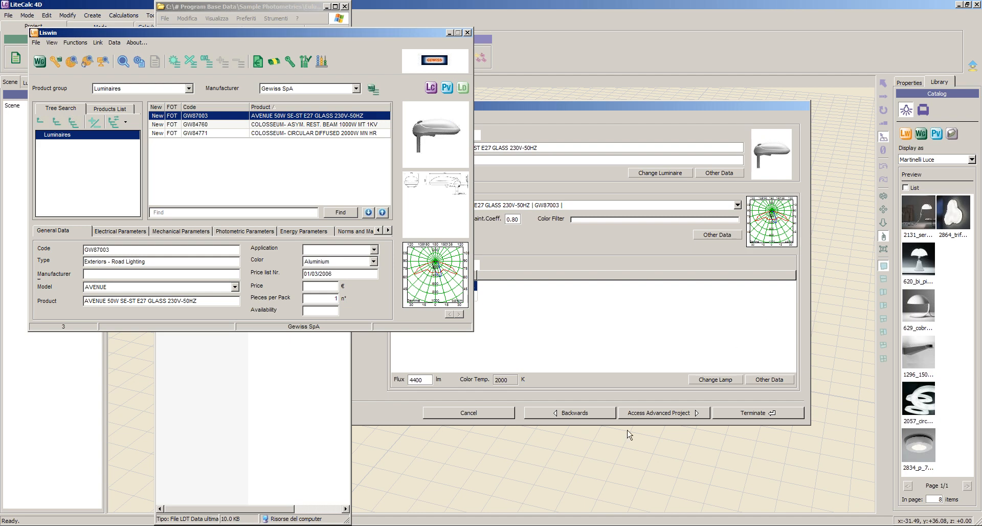
# - Minimize the Liswin and file browser windows and complete the wizard to generate the road with its light poles
pyautogui.click(450, 33)
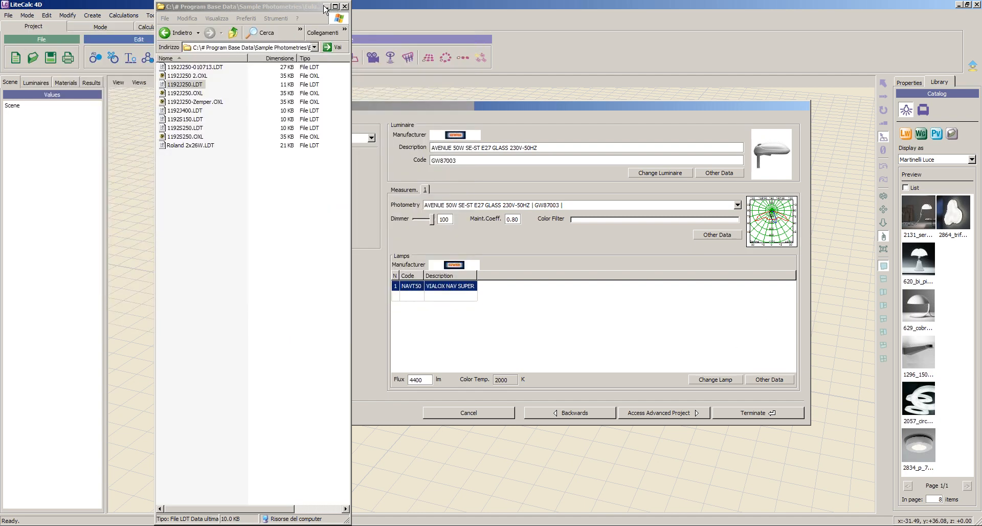
pyautogui.click(326, 7)
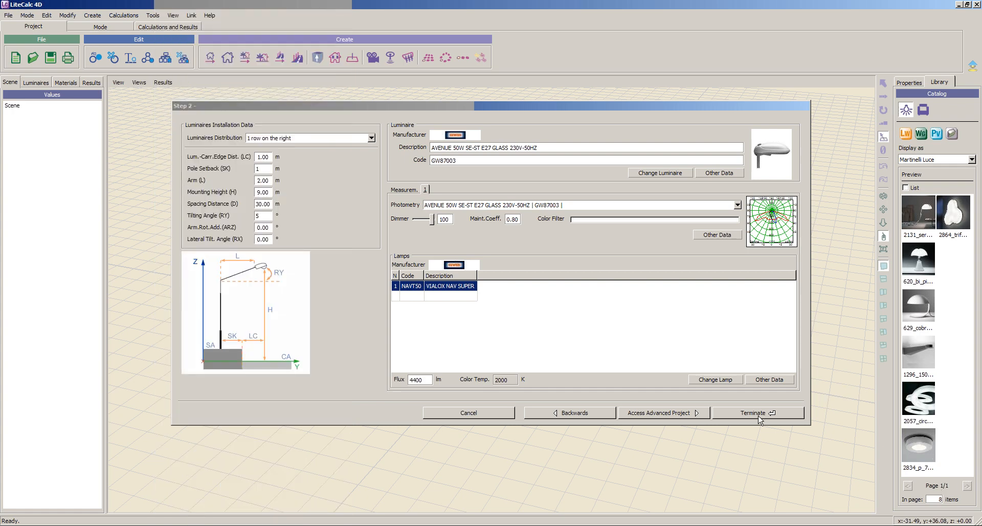
pyautogui.click(757, 417)
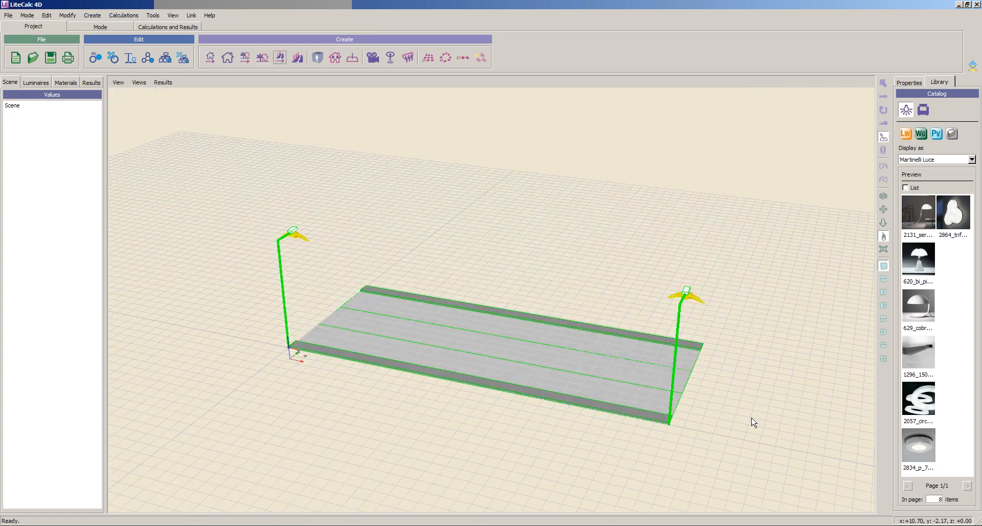
# - Run the lighting calculation on the road with the direct component only and close the calculation settings when it completes
pyautogui.moveTo(620, 402); pyautogui.dragTo(351, 131, button='middle')
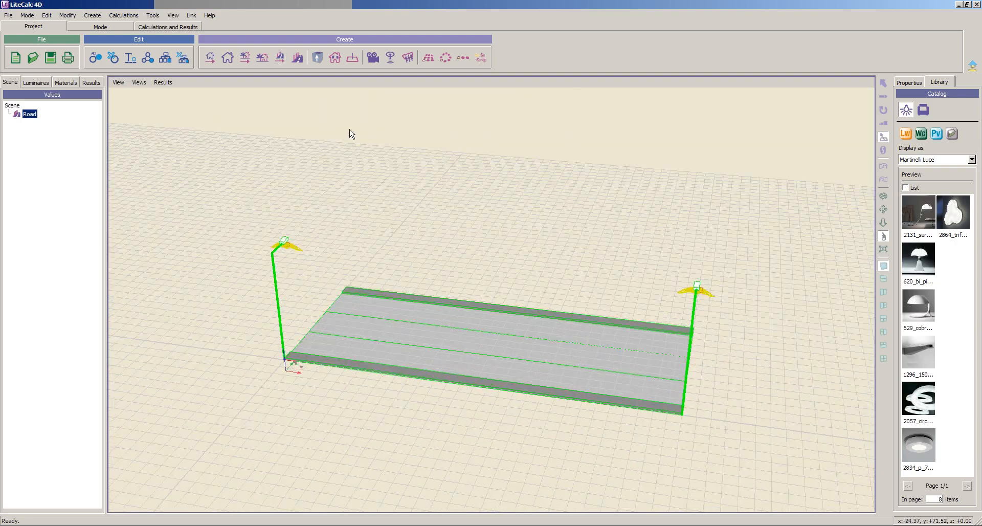
pyautogui.click(124, 15)
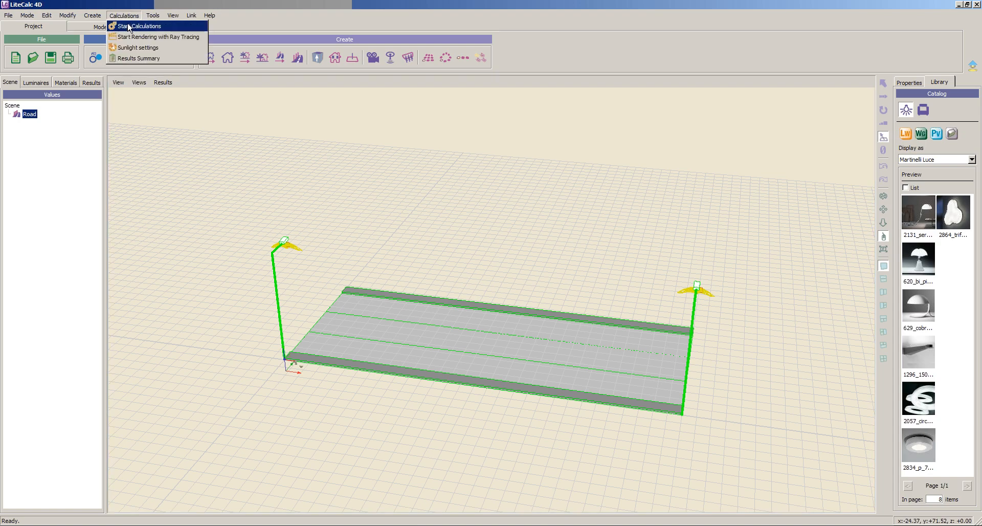
pyautogui.click(128, 26)
pyautogui.click(338, 431)
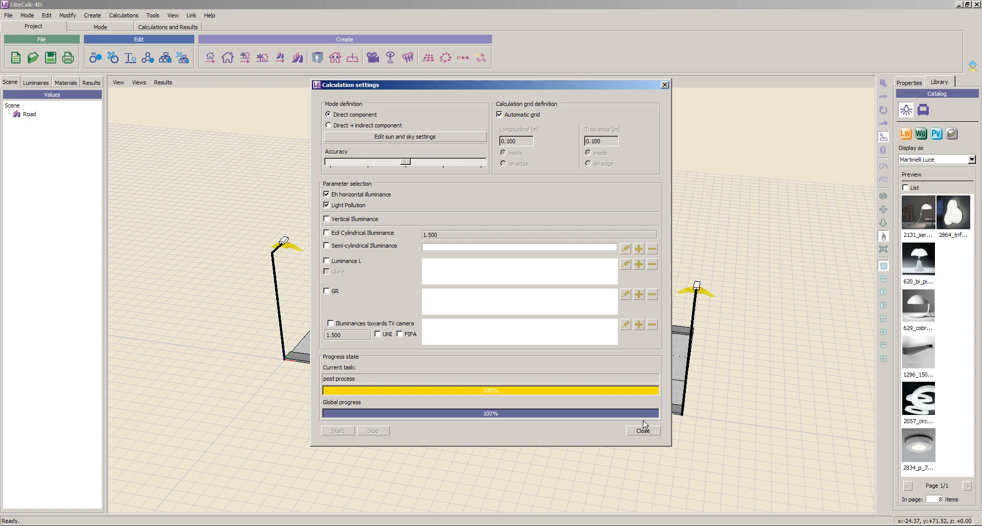
pyautogui.click(643, 431)
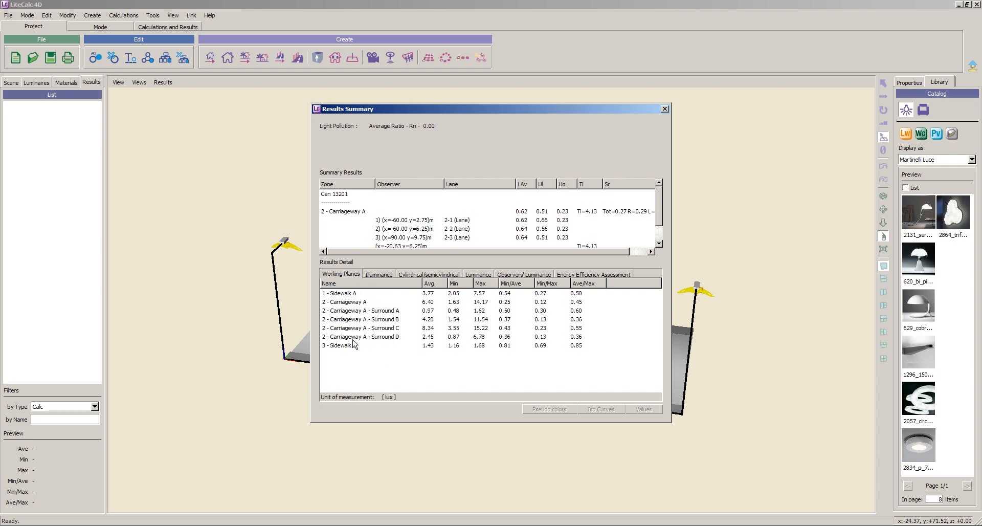
# - Examine the observers' luminance results, show the value grid for Carriageway A observer 1, and return to the perspective view
pyautogui.click(526, 275)
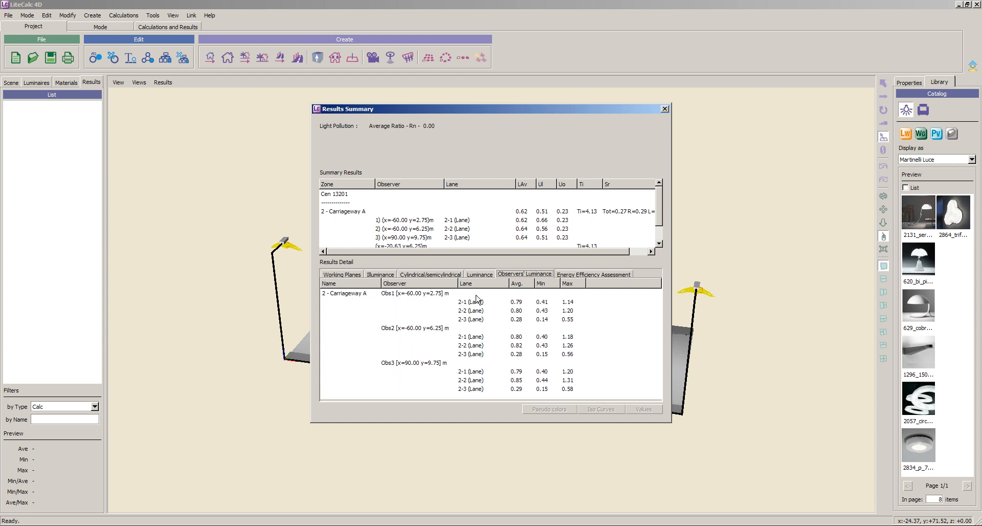
pyautogui.doubleClick(432, 296)
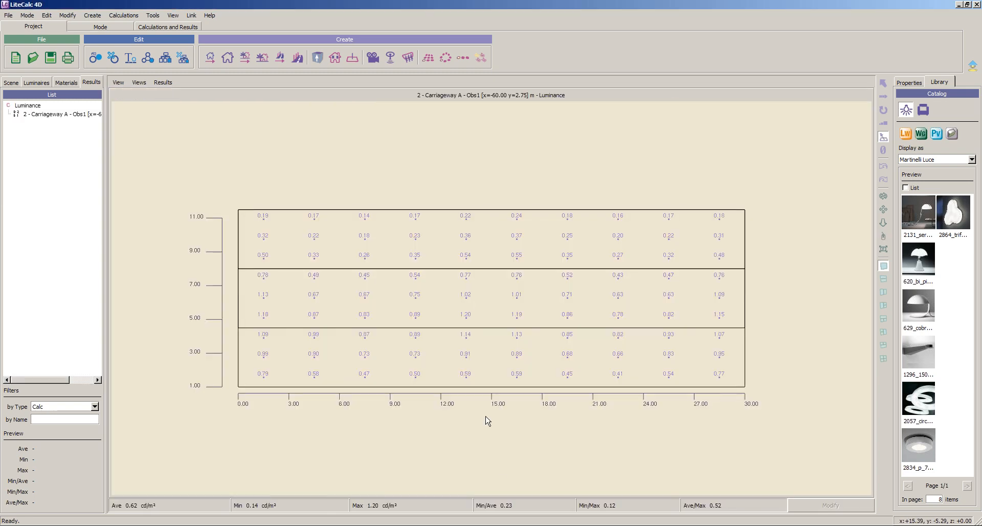
pyautogui.click(139, 83)
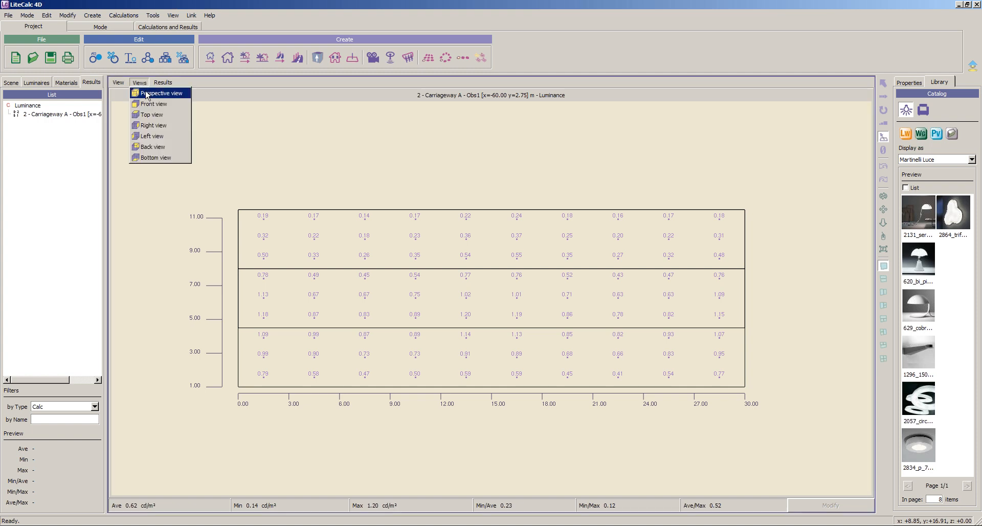
pyautogui.click(154, 95)
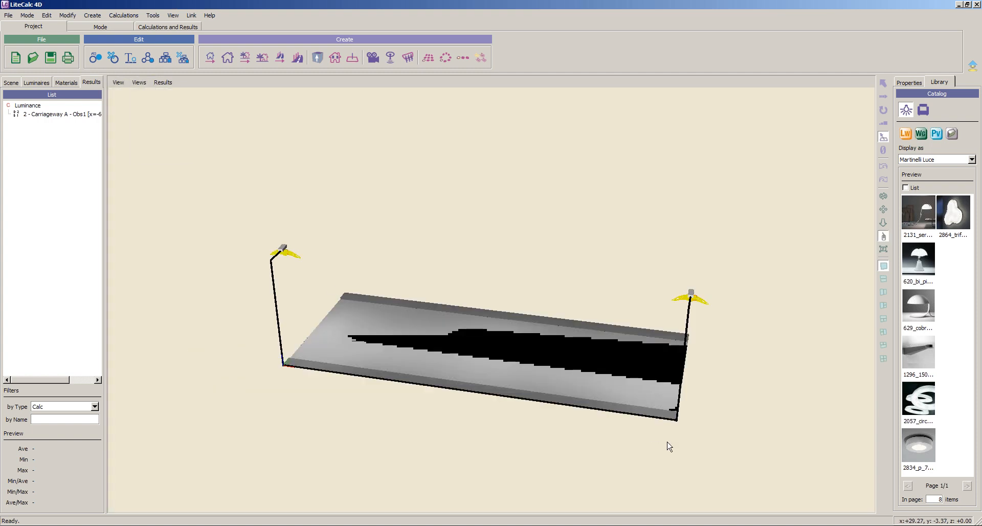
# - Reopen the road for modification and advance through its wizard data to the advanced project stage
pyautogui.click(344, 341)
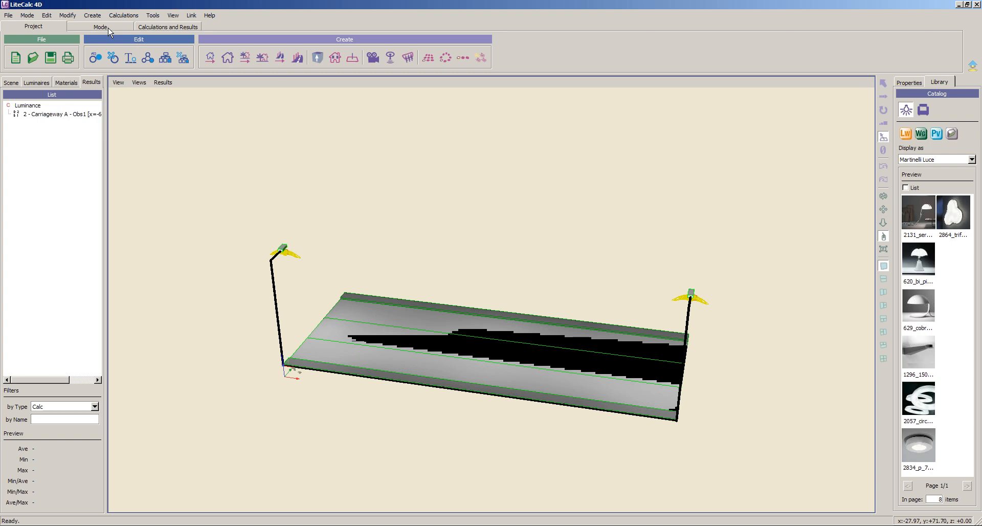
pyautogui.click(910, 82)
pyautogui.click(909, 148)
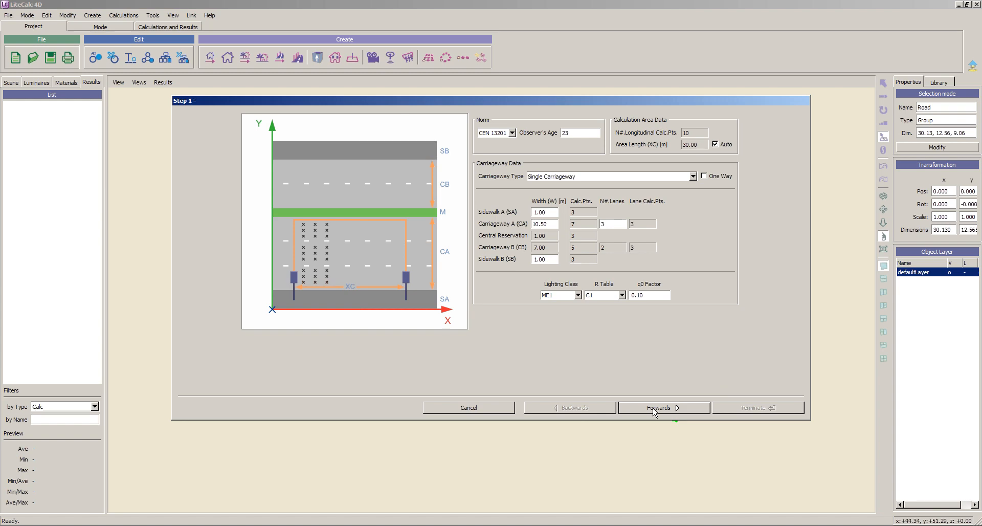
pyautogui.click(659, 408)
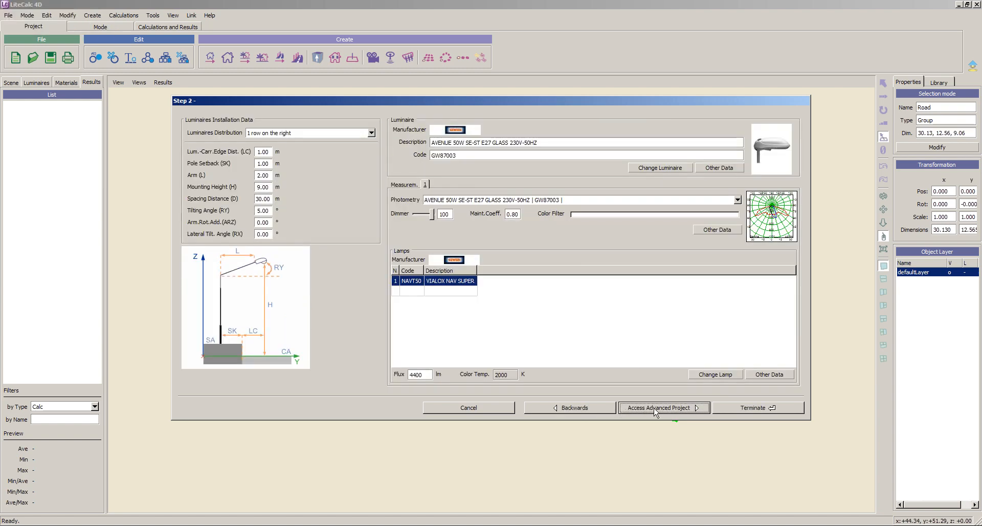
pyautogui.click(663, 408)
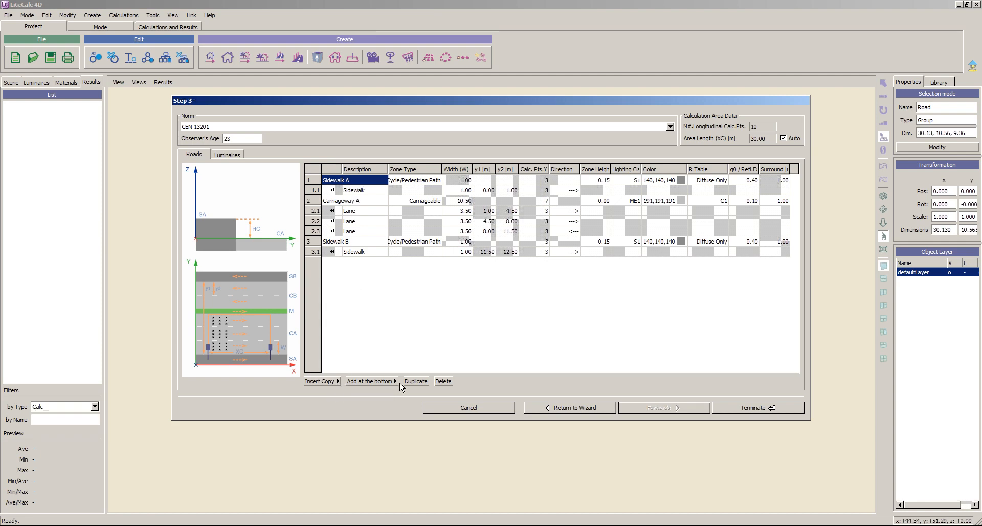
# - Insert a cycle path zone before Sidewalk A and an emergency lane before the sidewalk strip inside Sidewalk A
pyautogui.click(339, 382)
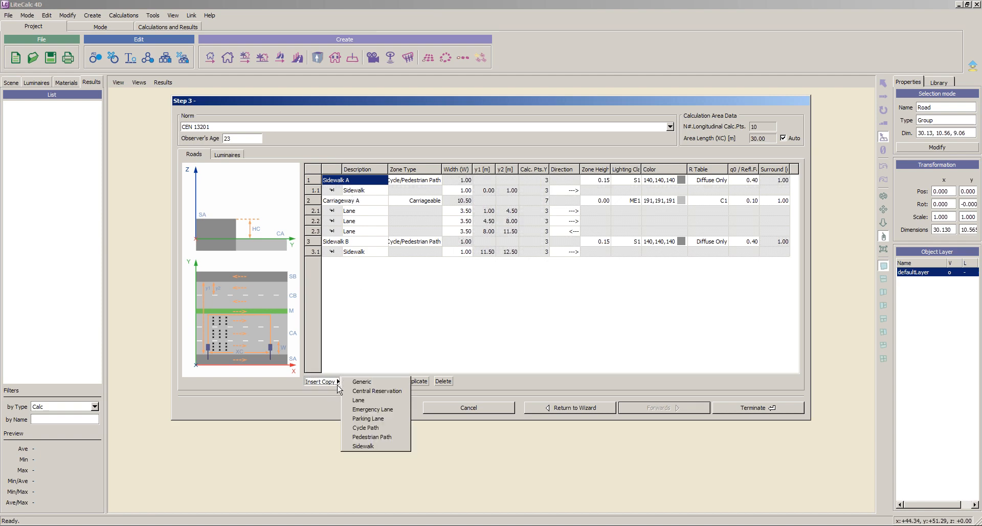
pyautogui.click(369, 428)
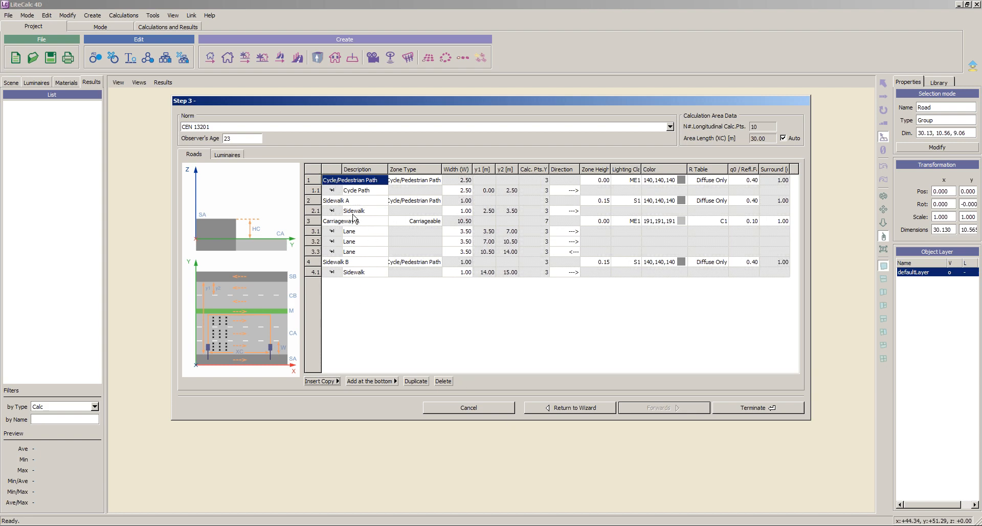
pyautogui.click(335, 202)
pyautogui.click(348, 211)
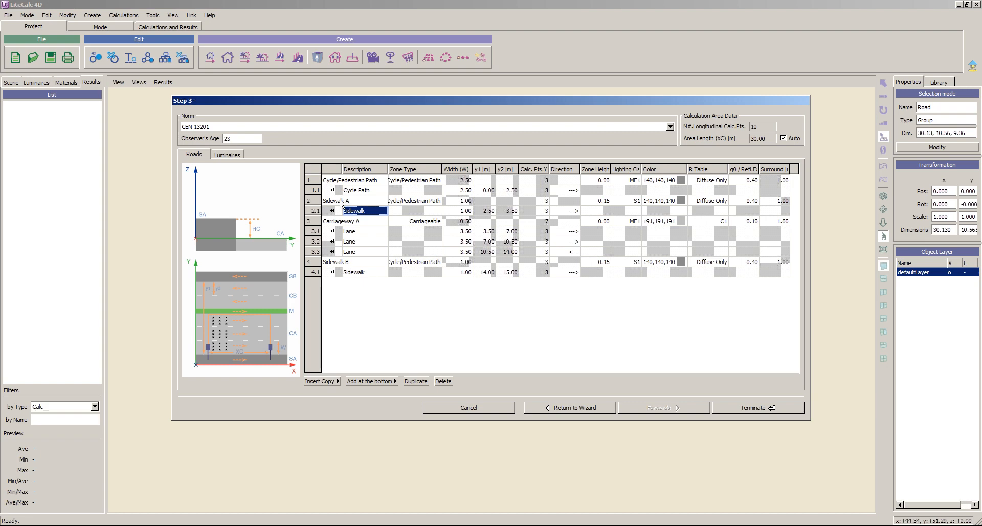
pyautogui.click(338, 382)
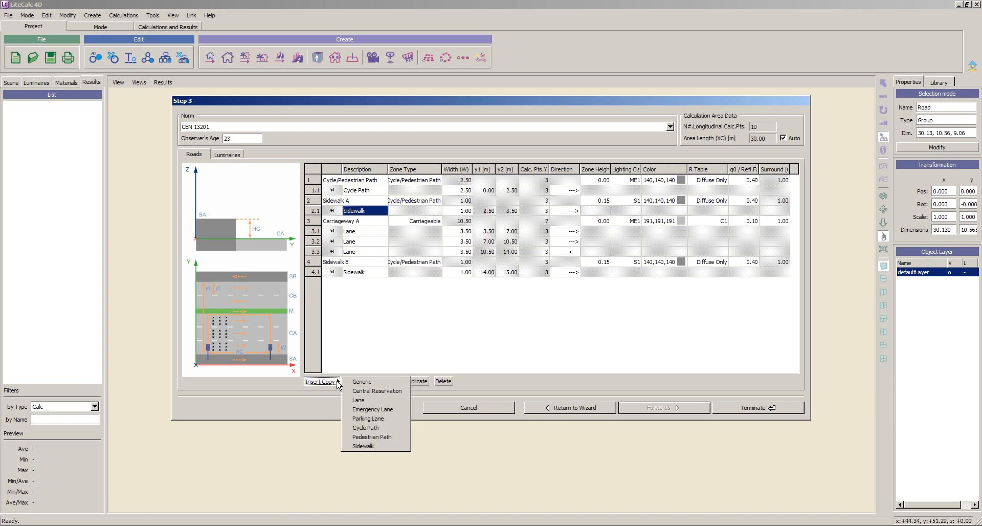
pyautogui.click(373, 410)
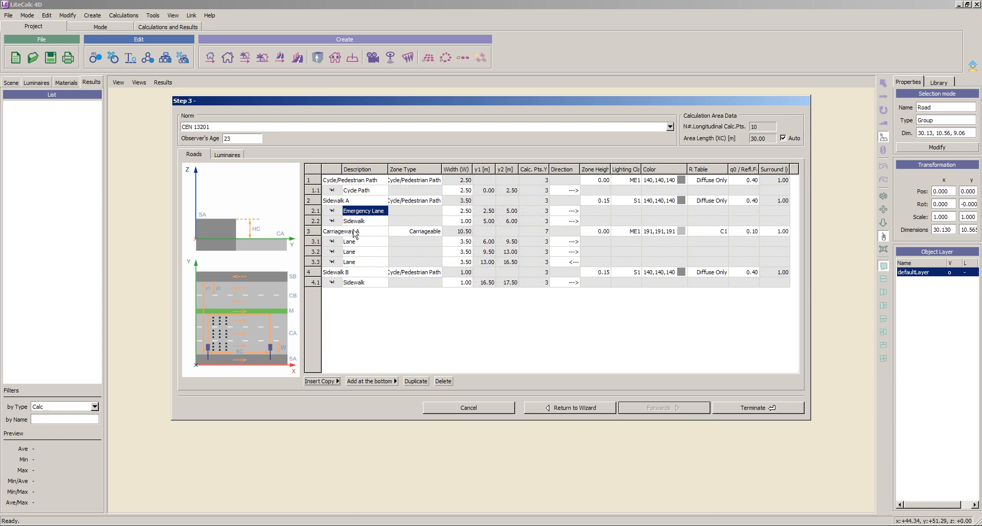
# - Add a parking lane after Sidewalk B at the end of the road zones, duplicate it twice and select its carriageway
pyautogui.click(335, 204)
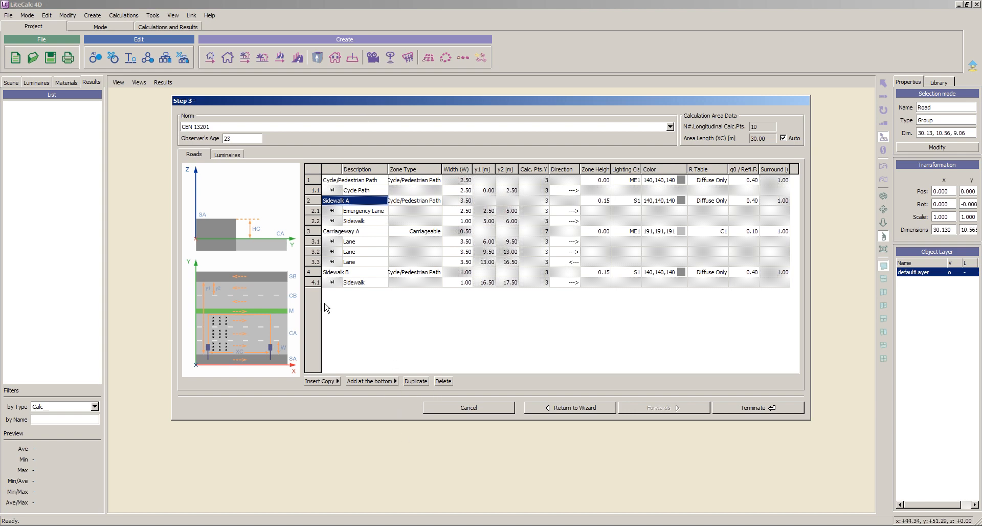
pyautogui.click(396, 382)
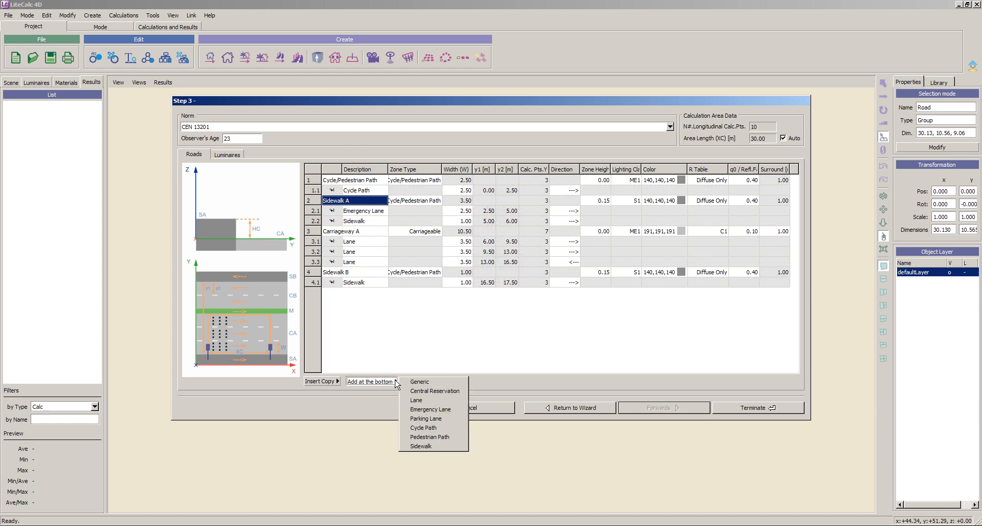
pyautogui.click(425, 419)
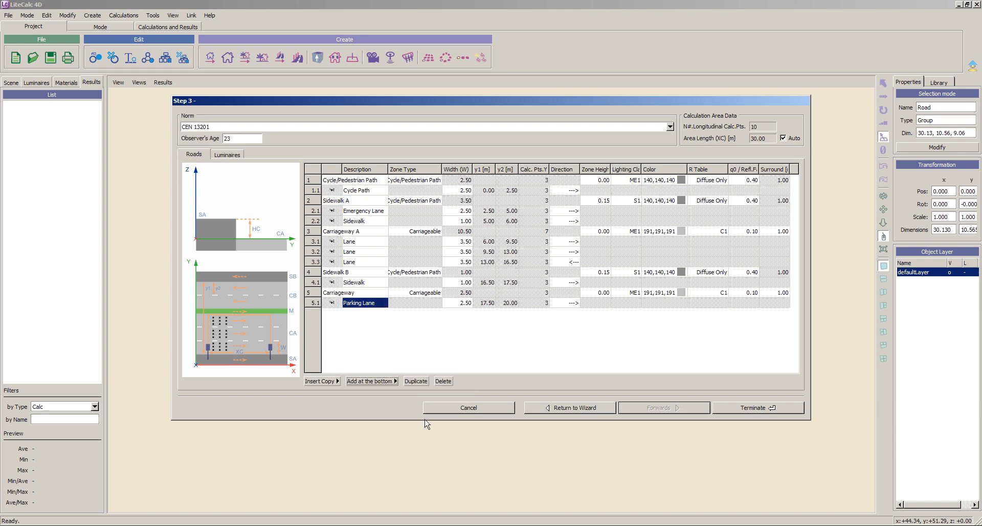
pyautogui.click(416, 381)
pyautogui.click(415, 382)
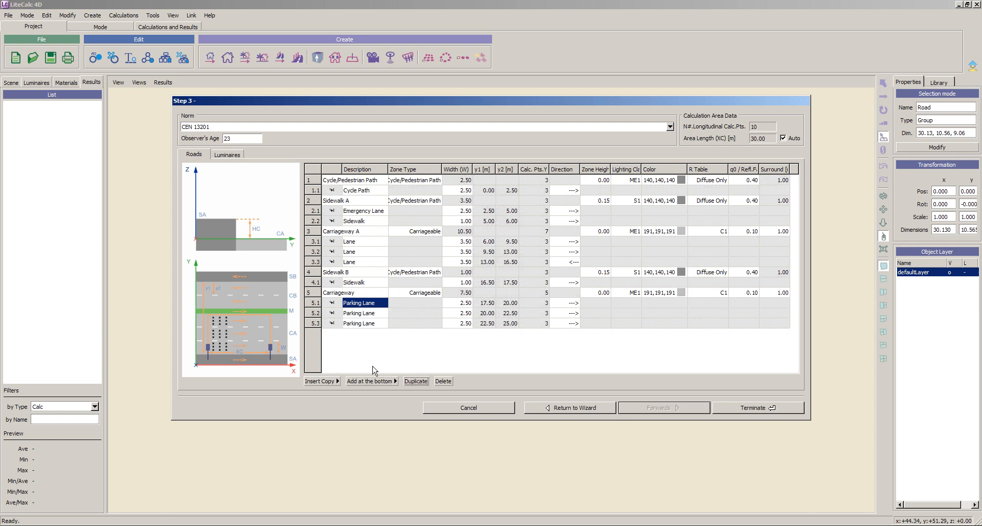
pyautogui.click(338, 293)
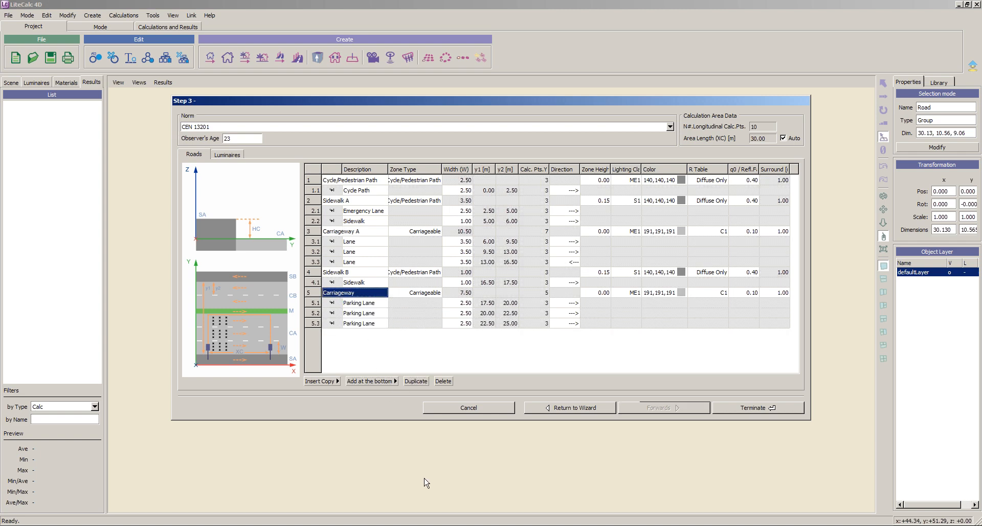
# - Duplicate the carriageway containing three parking lanes and delete the duplicate
pyautogui.click(416, 382)
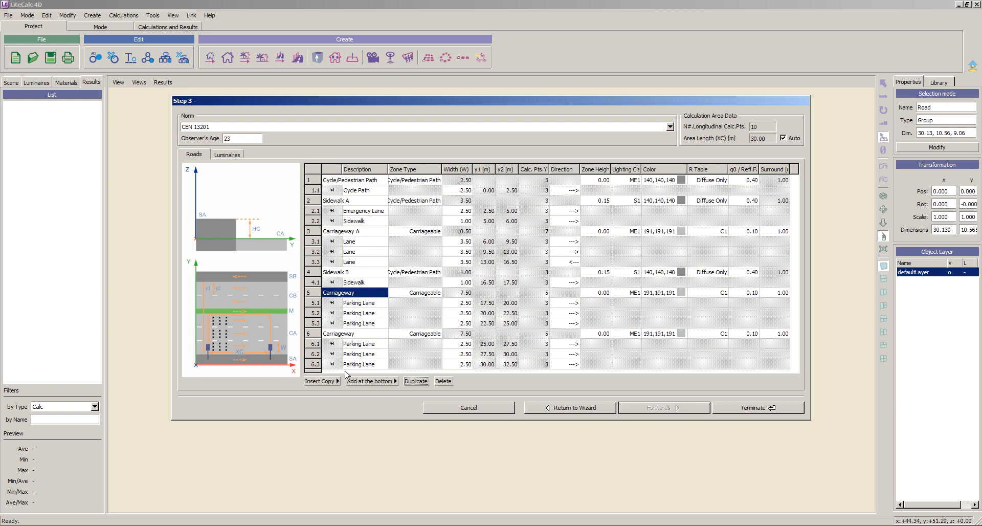
pyautogui.click(341, 334)
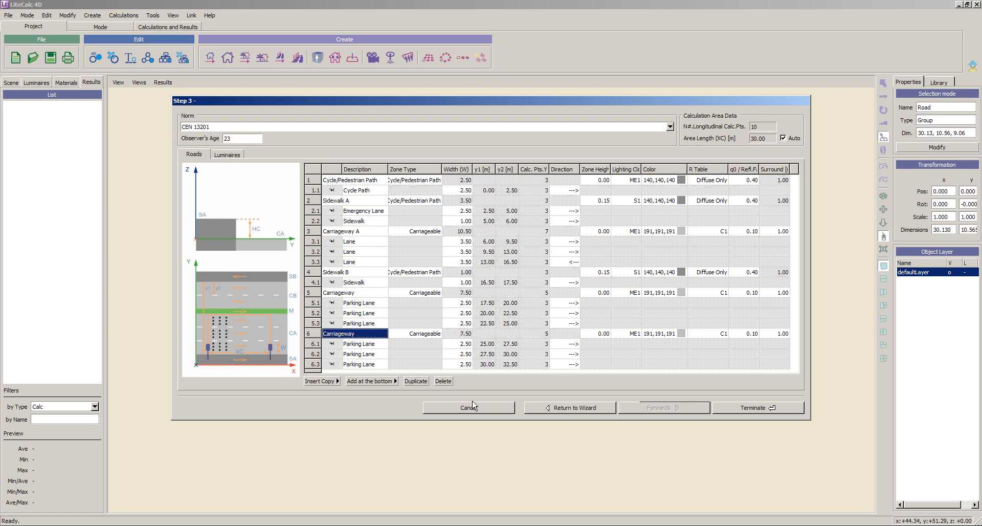
pyautogui.click(442, 381)
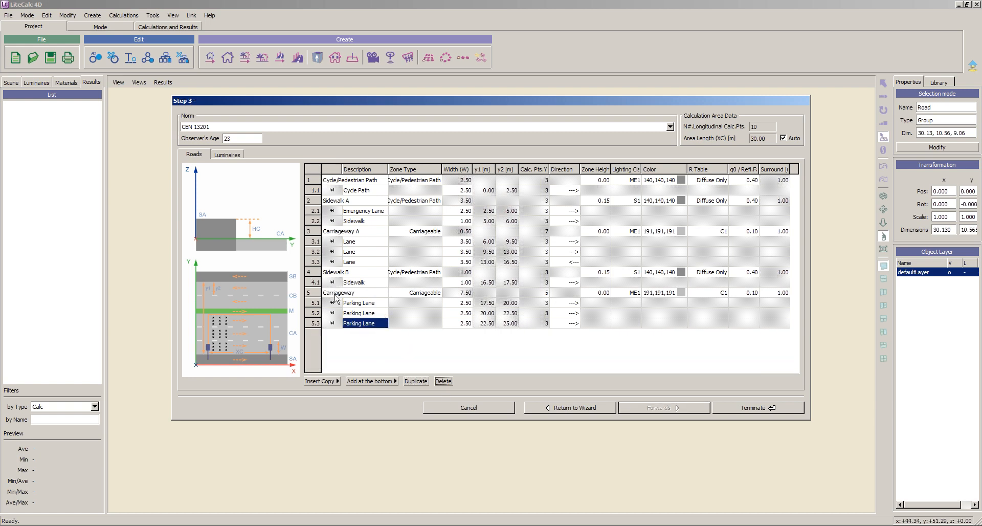
# - Delete the remaining parking-lane carriageway after Sidewalk B and finish the road modification
pyautogui.click(335, 294)
pyautogui.click(437, 381)
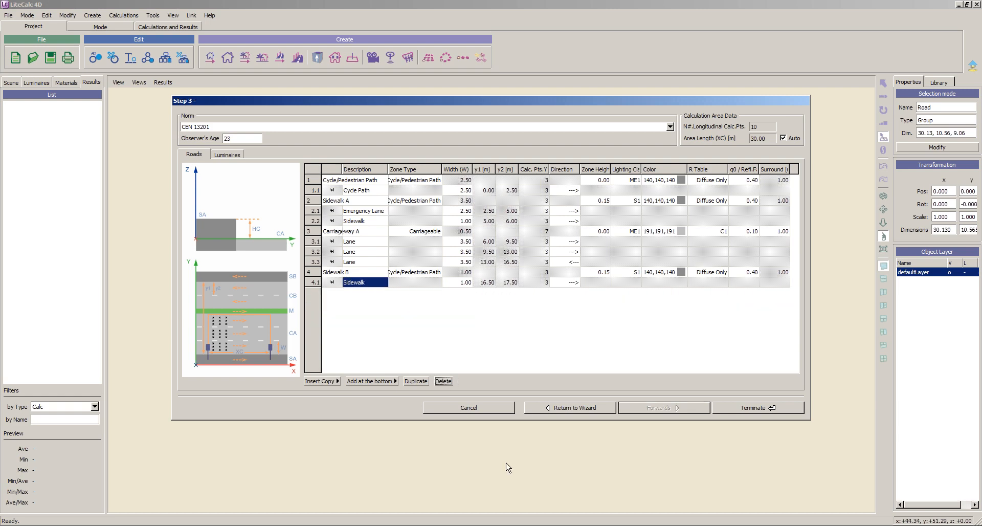
pyautogui.click(769, 408)
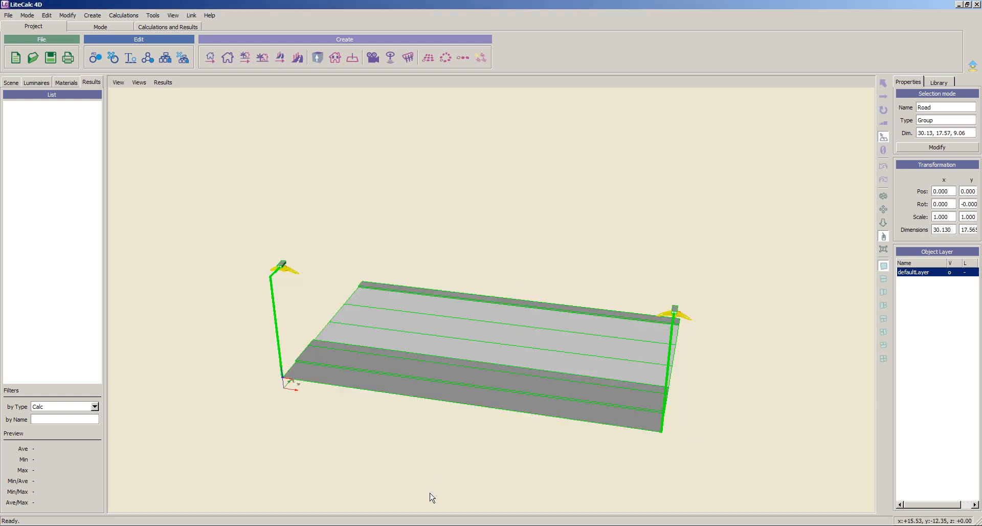
# - Calculate the modified road with direct component, automatic grid, horizontal illuminance and light pollution, and close the calculation settings
pyautogui.moveTo(520, 495); pyautogui.dragTo(566, 461, button='middle')
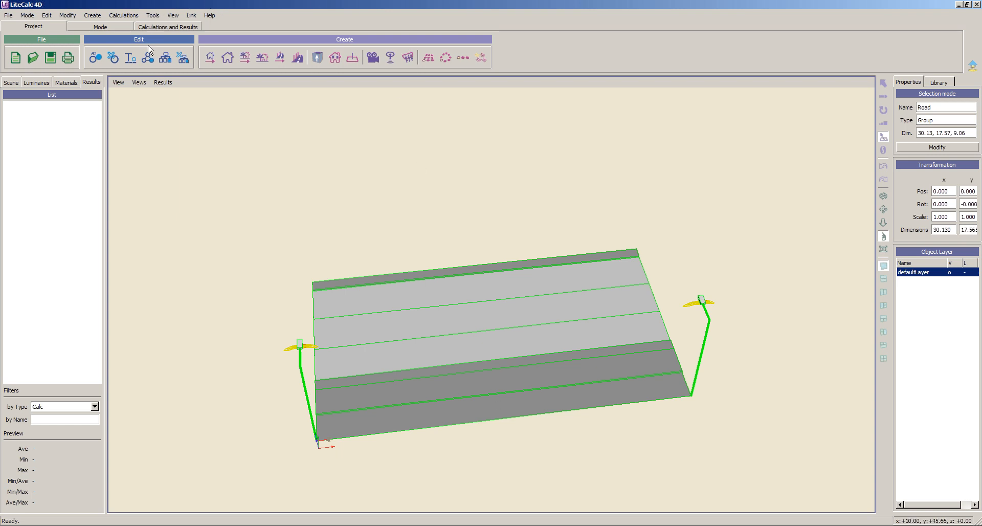
pyautogui.click(133, 15)
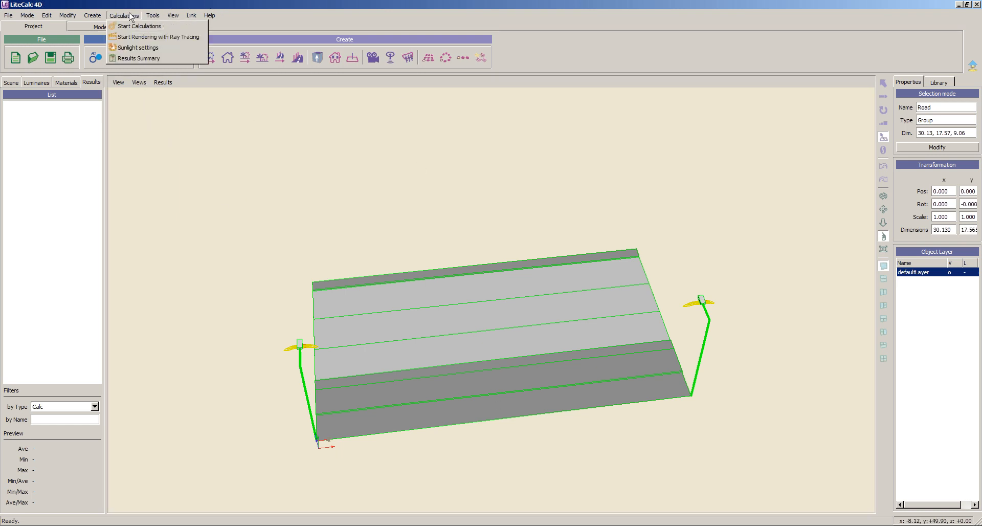
pyautogui.click(135, 26)
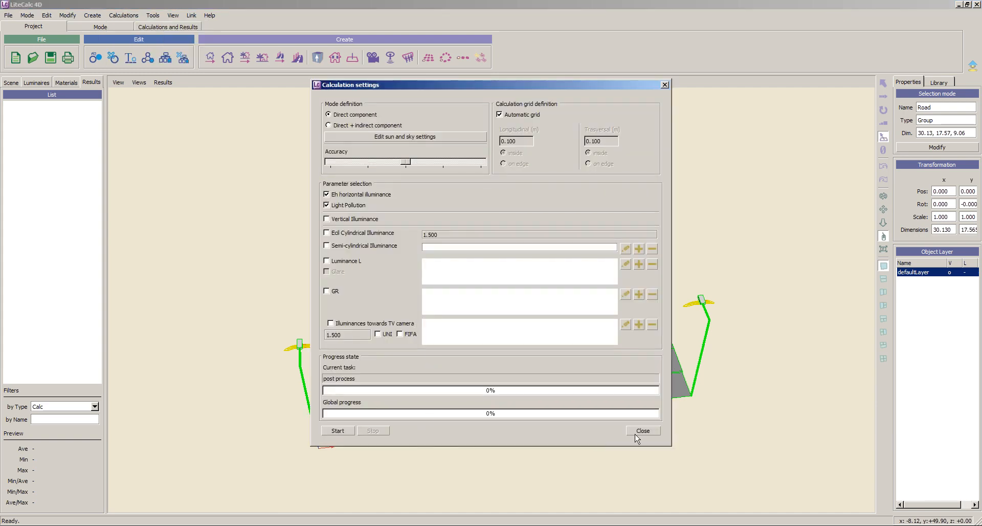
pyautogui.click(336, 432)
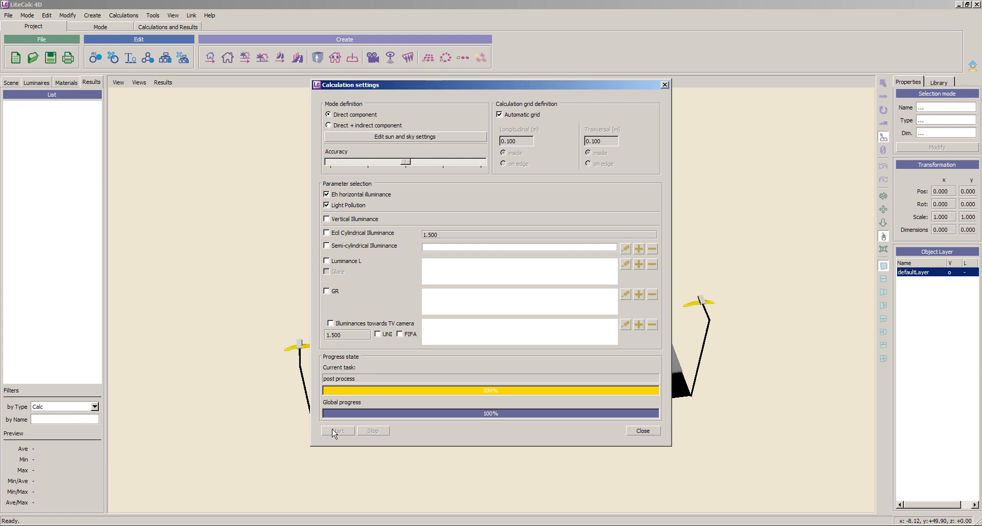
pyautogui.click(643, 431)
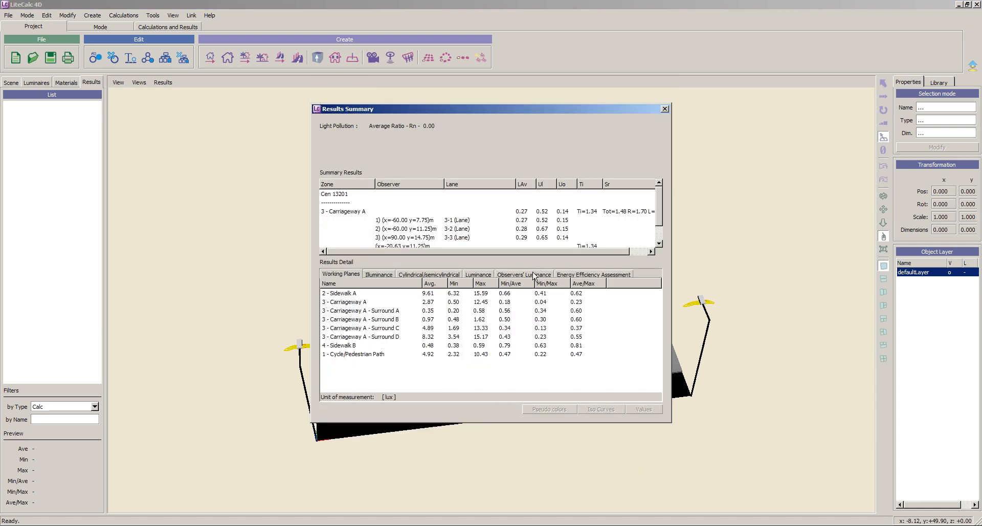
# - Show the observers' luminance value grid for Carriageway A lane 3-1, observer 1
pyautogui.click(535, 274)
pyautogui.doubleClick(477, 302)
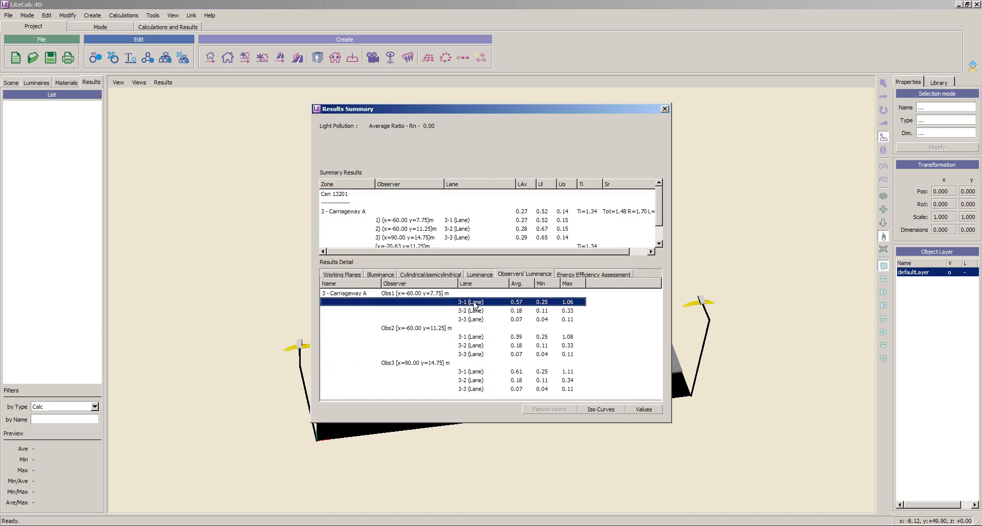
pyautogui.click(120, 83)
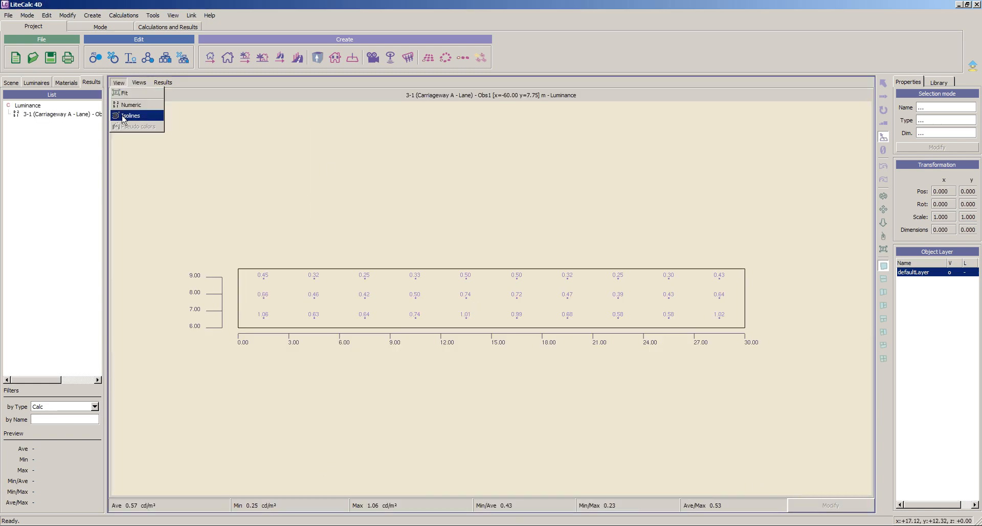
pyautogui.click(53, 113)
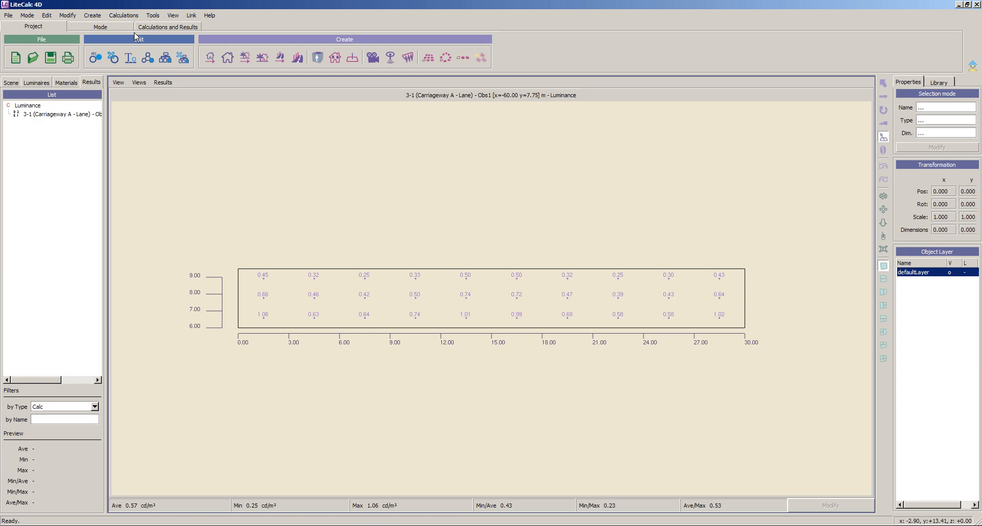
# - Reopen the results summary and show the observer 1 luminance value grid for the whole of Carriageway A
pyautogui.click(158, 27)
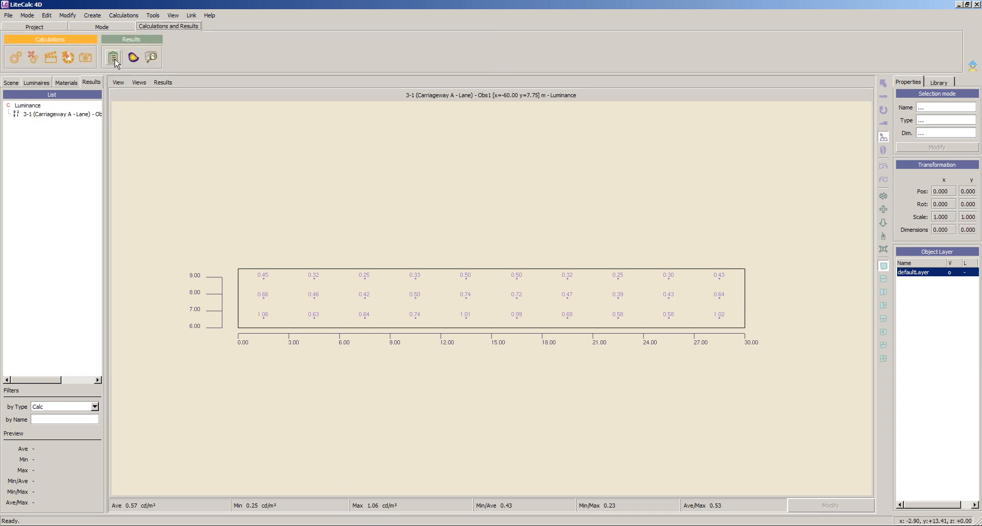
pyautogui.click(518, 273)
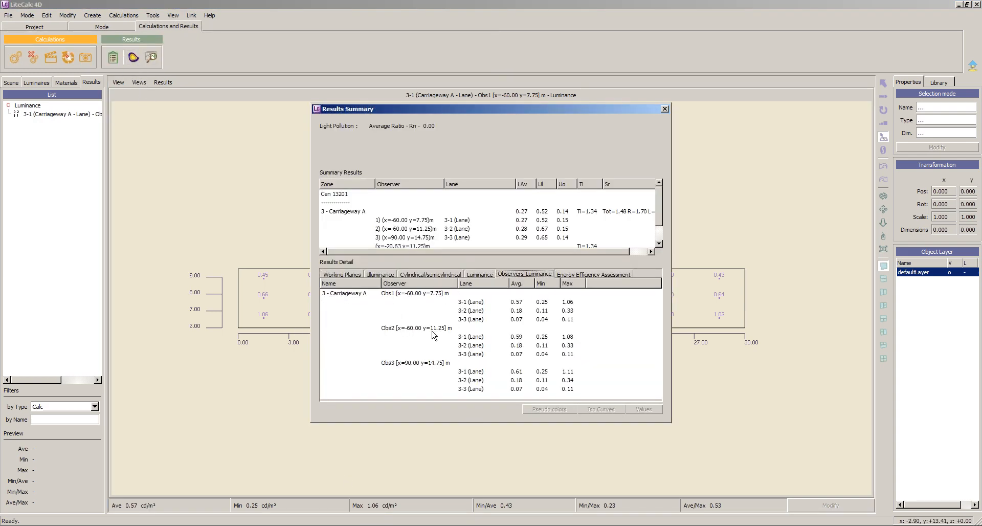
pyautogui.doubleClick(395, 296)
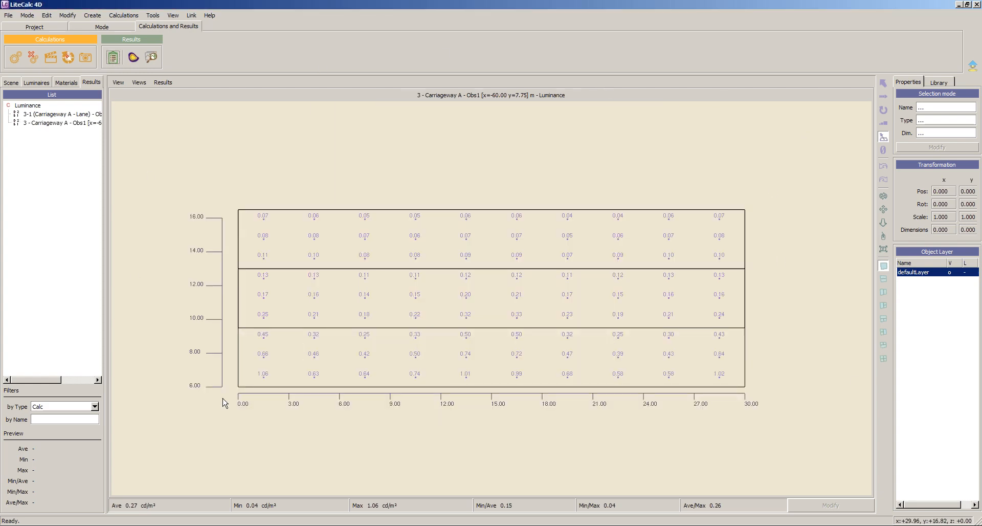
# - Open the print manager to review the project's printout contents and close it without printing
pyautogui.click(37, 27)
pyautogui.click(69, 59)
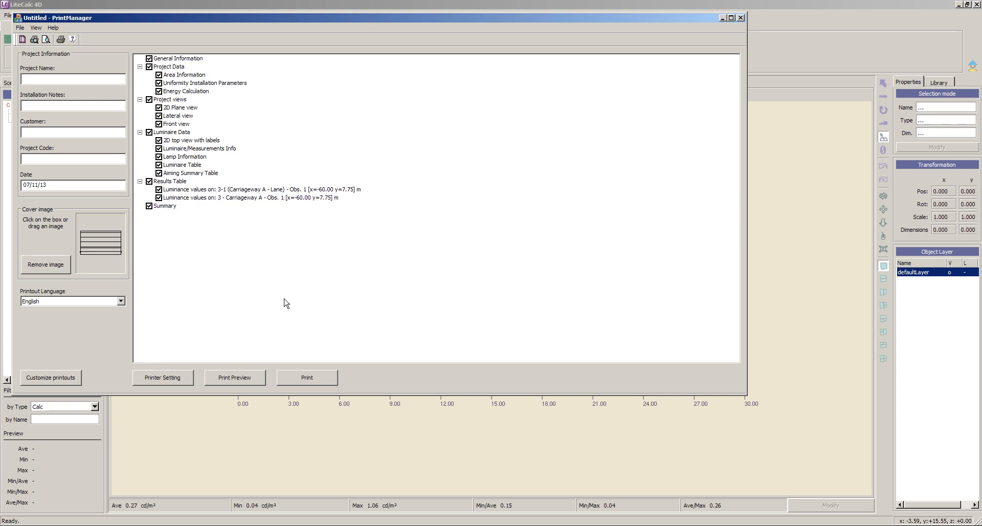
pyautogui.click(741, 18)
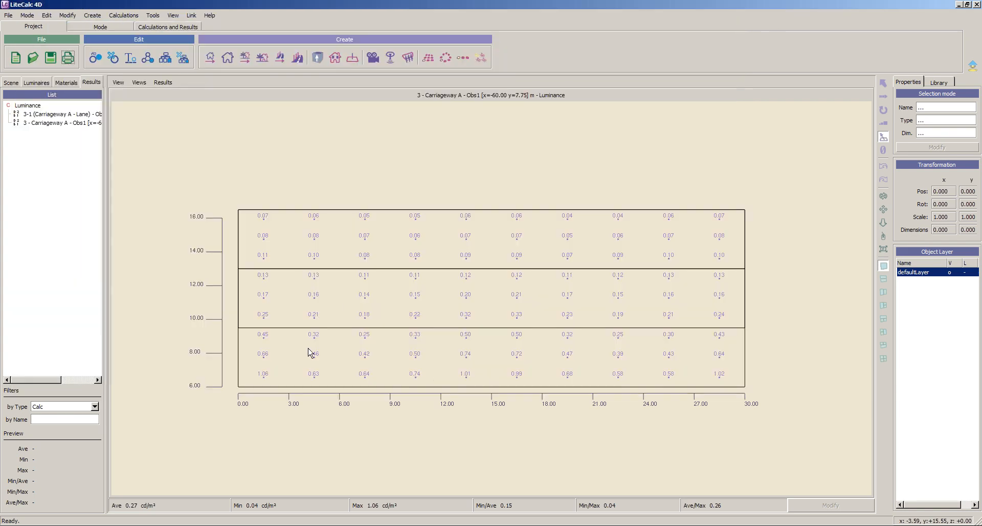
# - Return to the perspective view of the road and start a new empty project
pyautogui.click(137, 83)
pyautogui.click(197, 96)
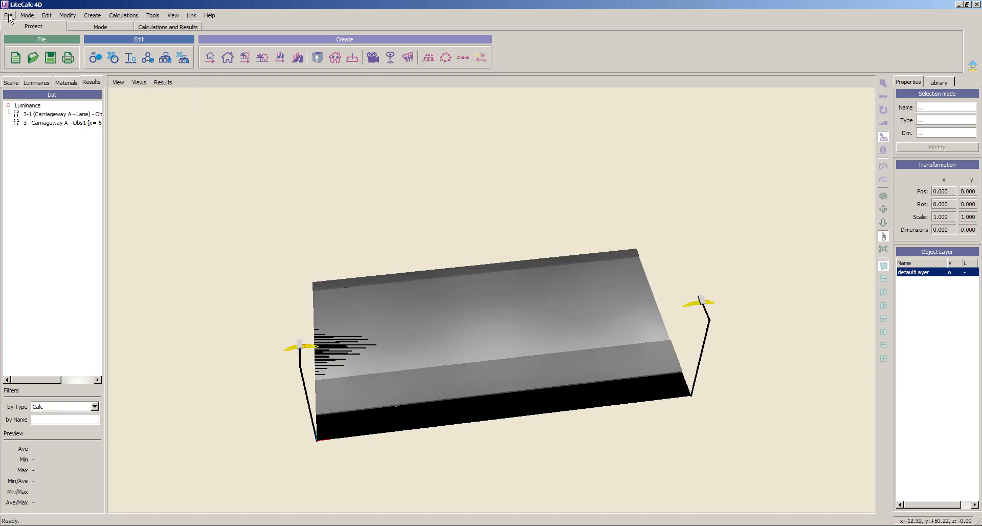
pyautogui.click(15, 57)
pyautogui.click(487, 288)
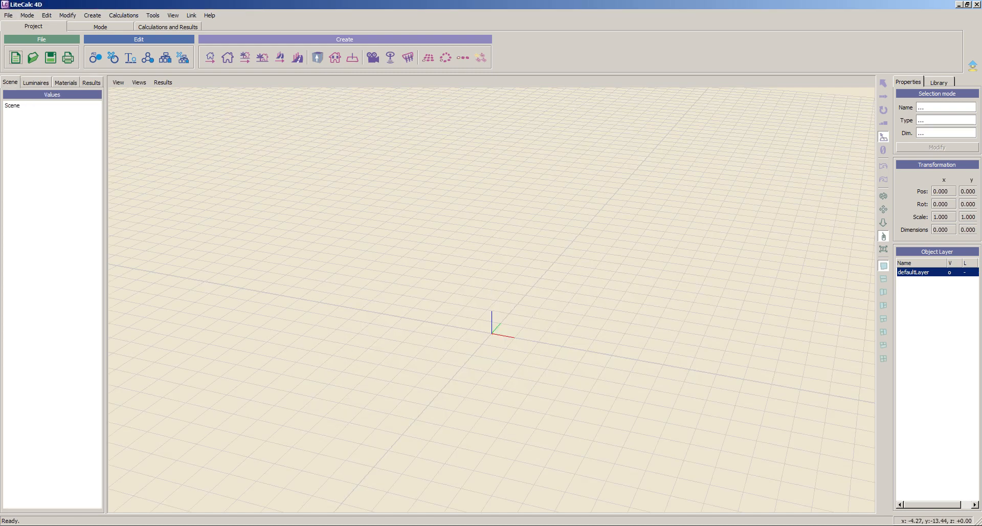
# - Bring "2D DXF File - Internal Area.dxf" from the folder of sample 2D-3D models into the empty scene for import
pyautogui.click(231, 525)
pyautogui.click(175, 31)
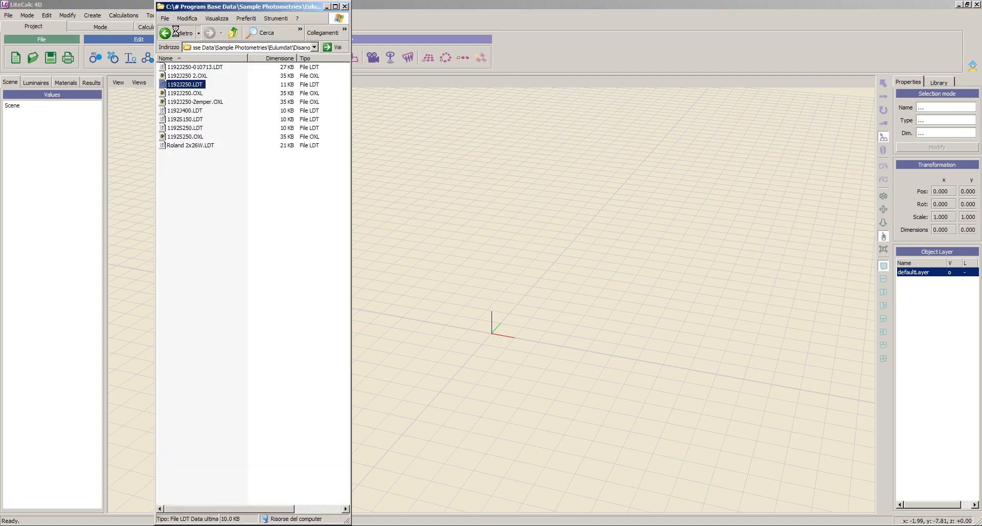
pyautogui.click(175, 33)
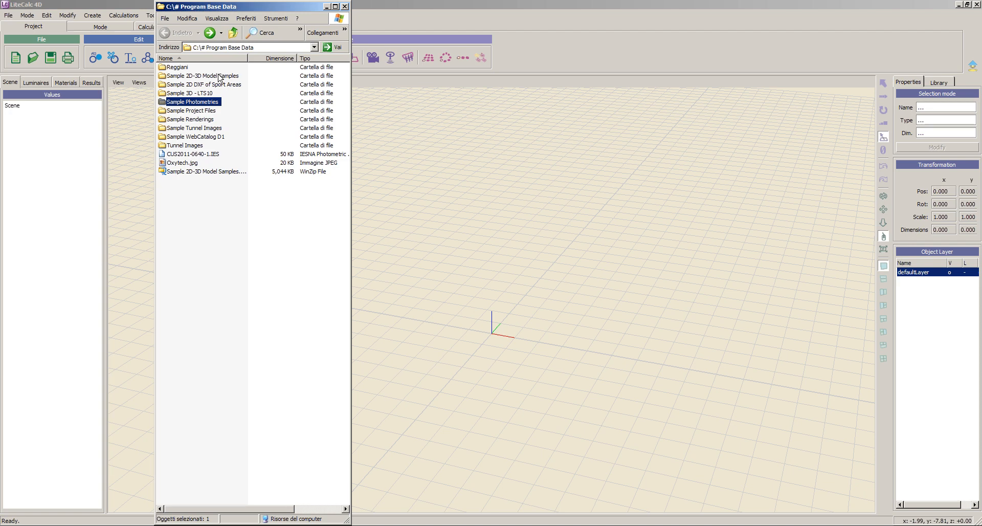
pyautogui.doubleClick(219, 75)
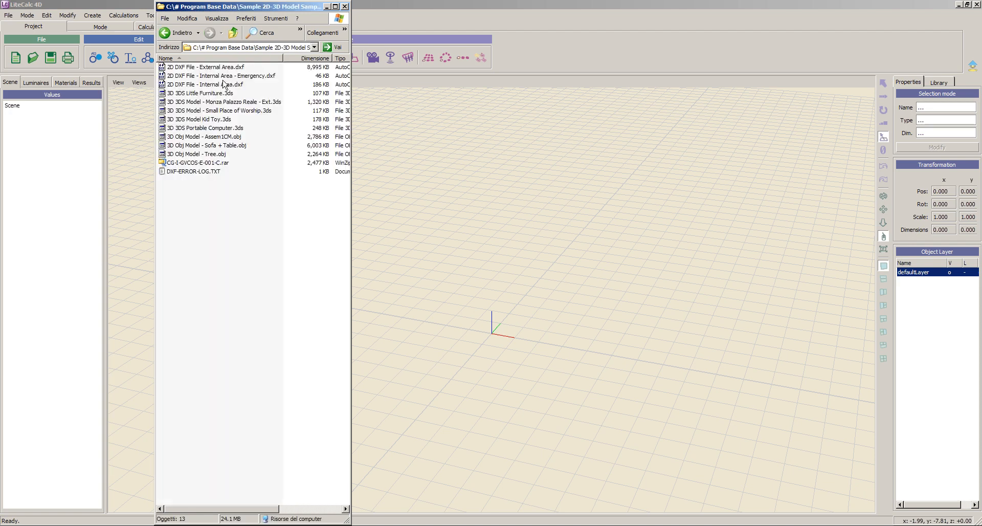
pyautogui.click(212, 85)
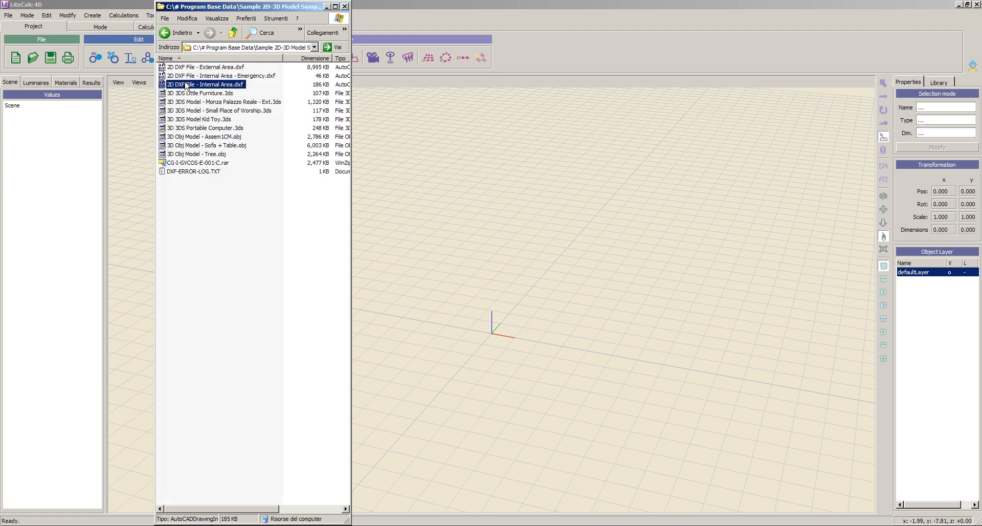
pyautogui.moveTo(186, 87); pyautogui.dragTo(558, 317)
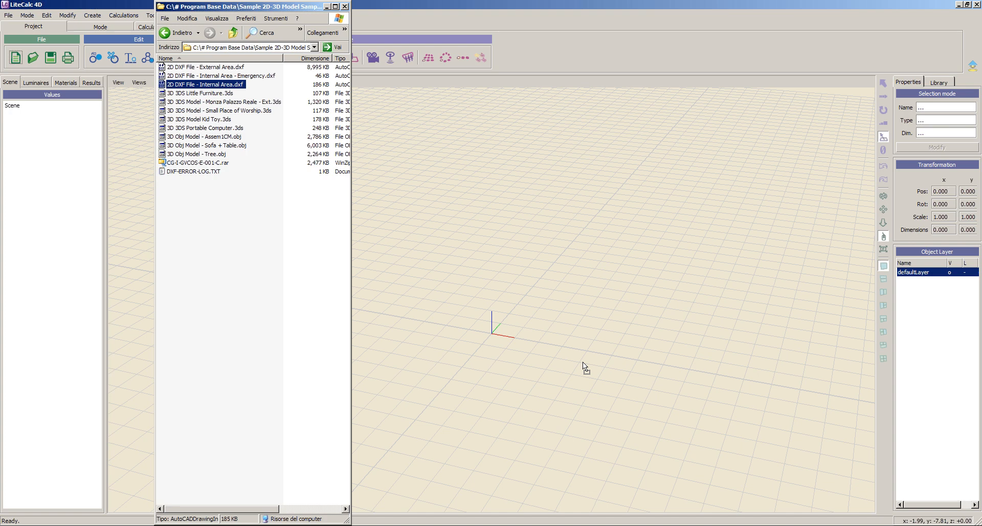
pyautogui.moveTo(583, 363); pyautogui.dragTo(583, 363)
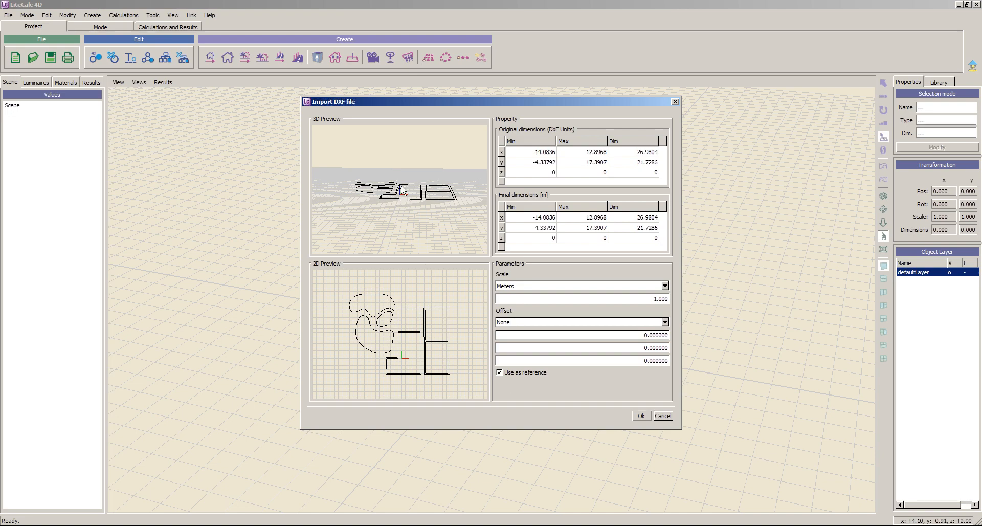
# - Inspect the 3D and 2D previews of the DXF drawing and set its import offset to Down to the left
pyautogui.moveTo(411, 188); pyautogui.dragTo(408, 166, button='right')
pyautogui.moveTo(446, 175); pyautogui.dragTo(413, 235)
pyautogui.moveTo(421, 226)
pyautogui.mouseDown(button='middle')
pyautogui.moveTo(417, 200)
pyautogui.moveTo(410, 225)
pyautogui.mouseUp(button='middle')
pyautogui.moveTo(427, 211); pyautogui.dragTo(428, 234, button='right')
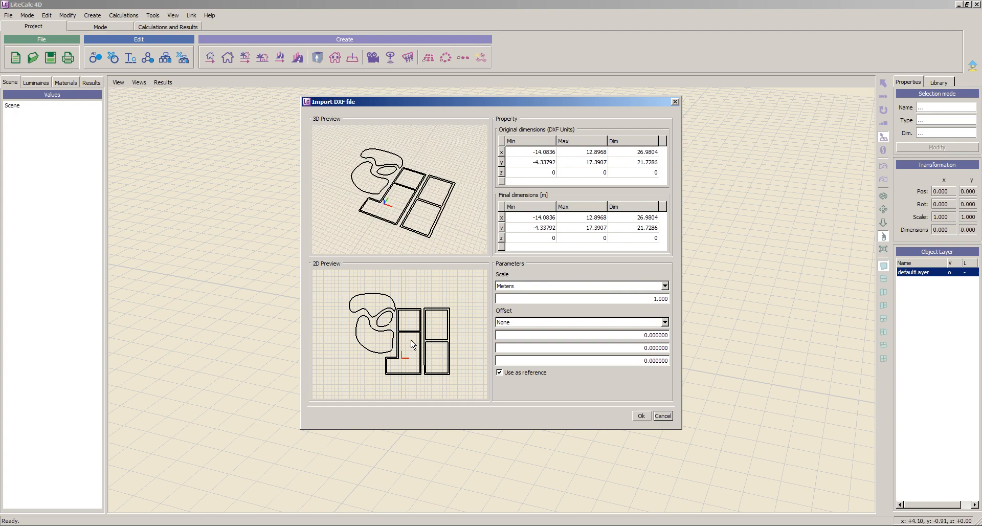
pyautogui.moveTo(418, 311)
pyautogui.mouseDown(button='right')
pyautogui.moveTo(410, 392)
pyautogui.moveTo(417, 292)
pyautogui.mouseUp(button='right')
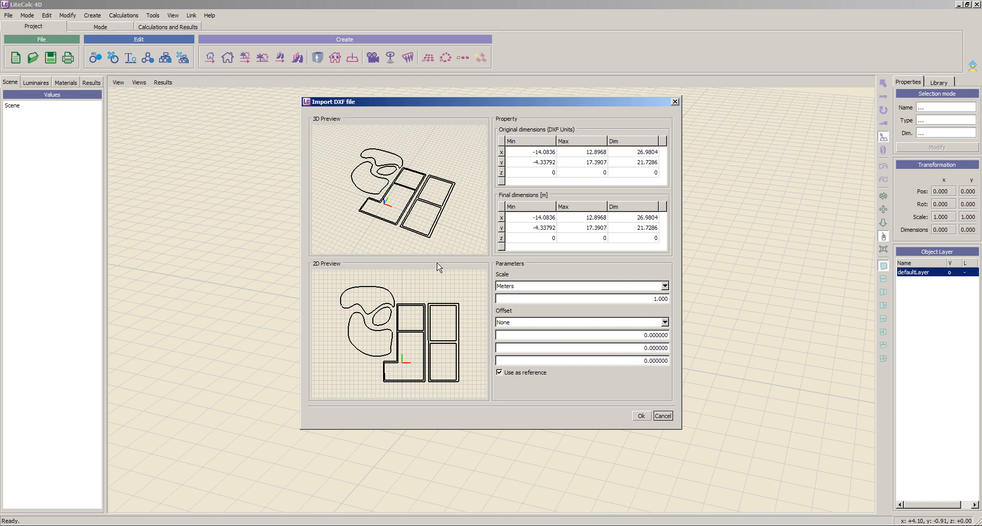
pyautogui.click(665, 323)
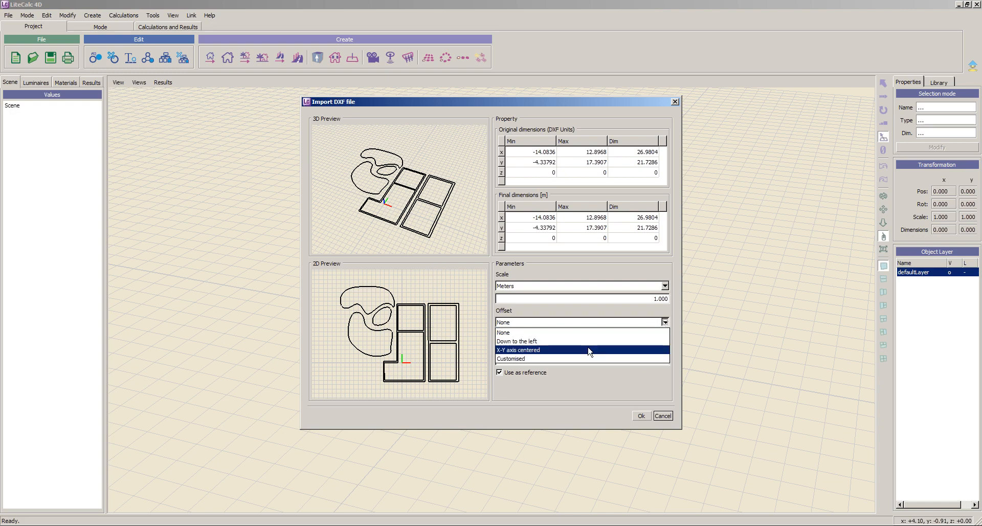
pyautogui.click(532, 342)
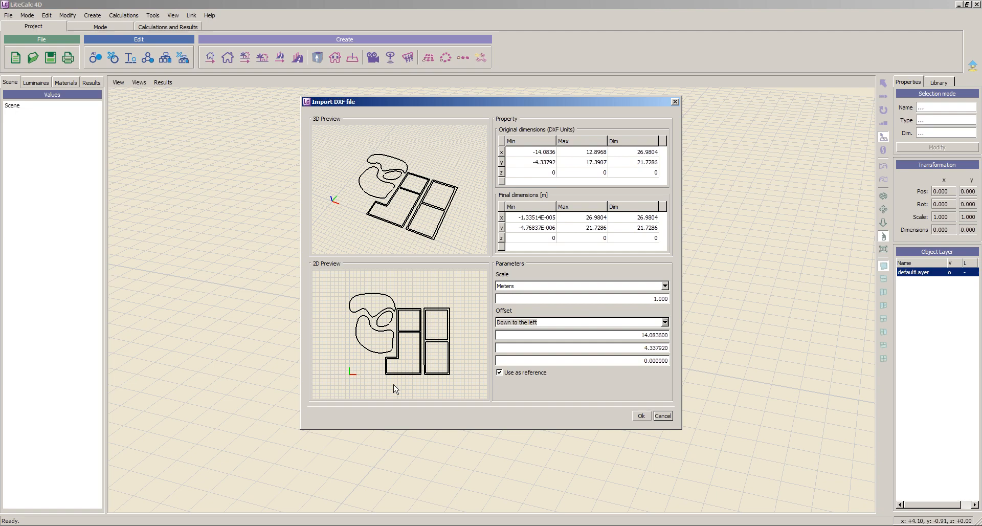
pyautogui.click(664, 322)
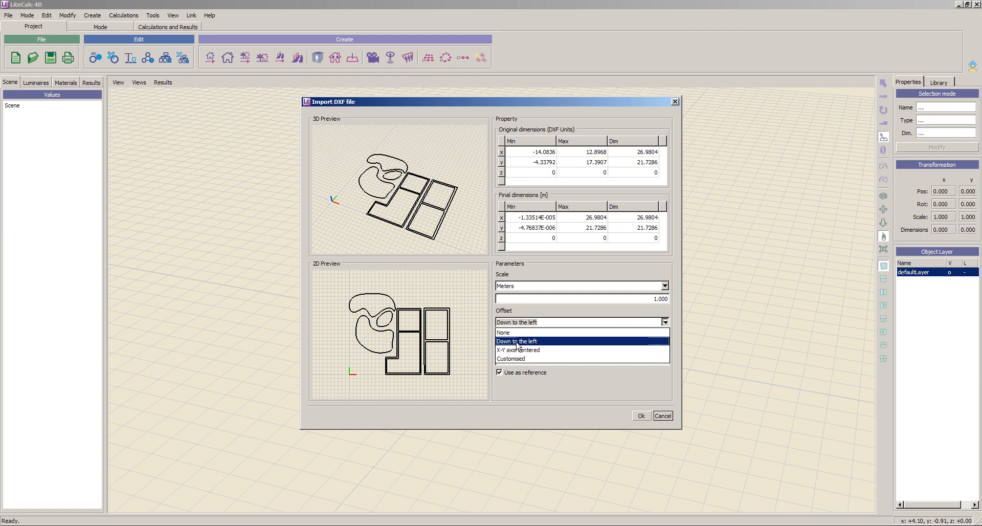
pyautogui.click(518, 342)
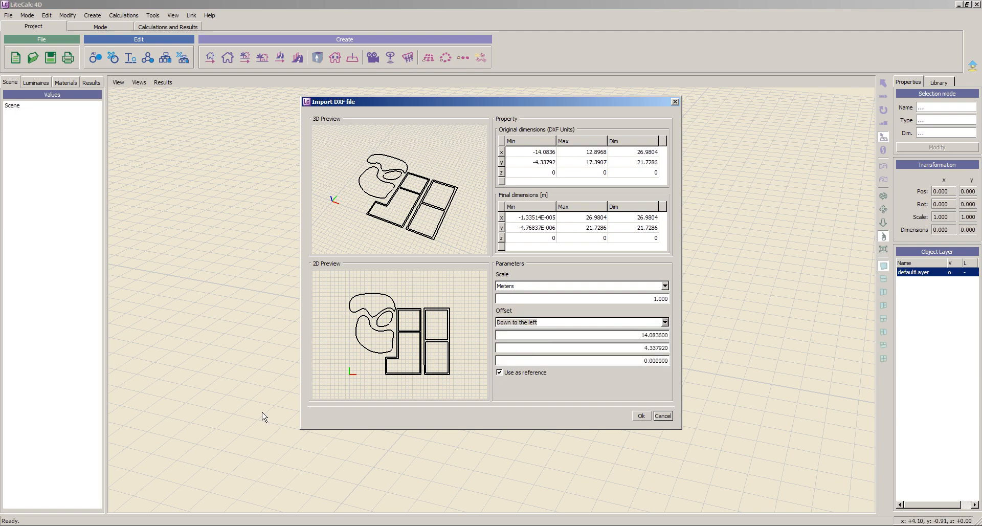
# - Set a customised import offset of 10 in X and 10 in Y and import the DXF drawing as reference
pyautogui.click(665, 321)
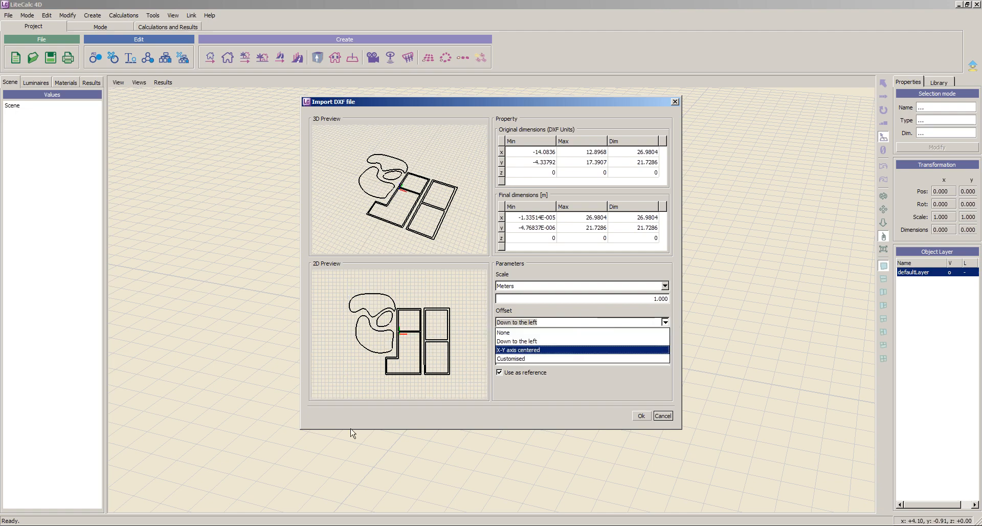
pyautogui.click(521, 351)
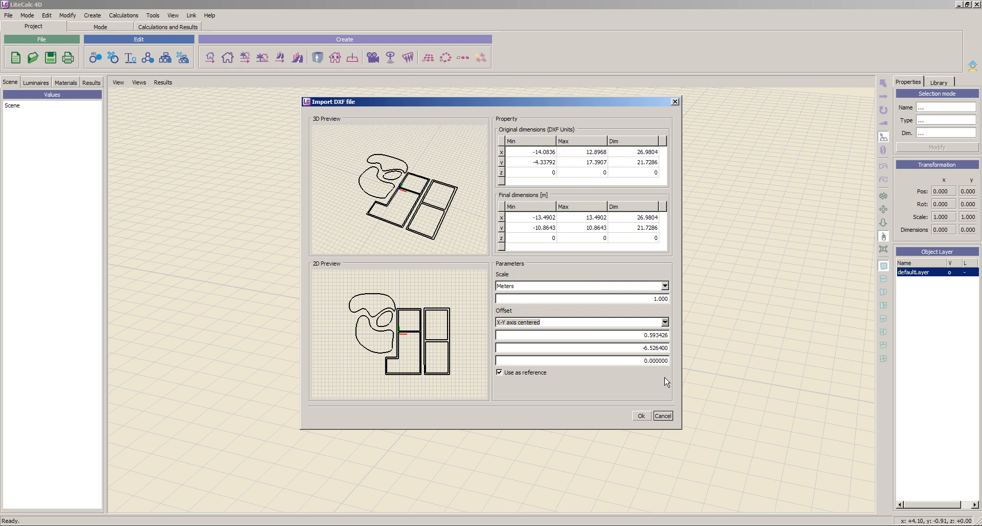
pyautogui.click(664, 322)
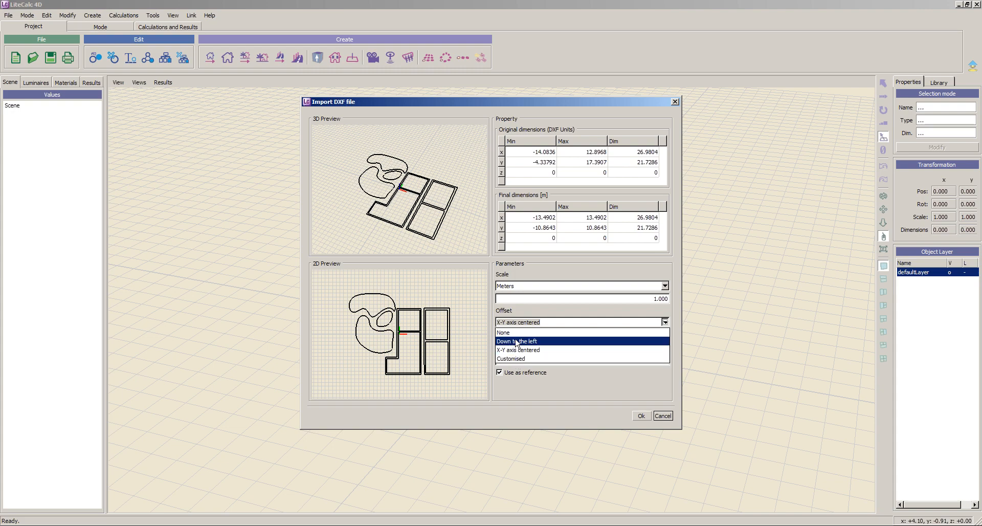
pyautogui.click(518, 358)
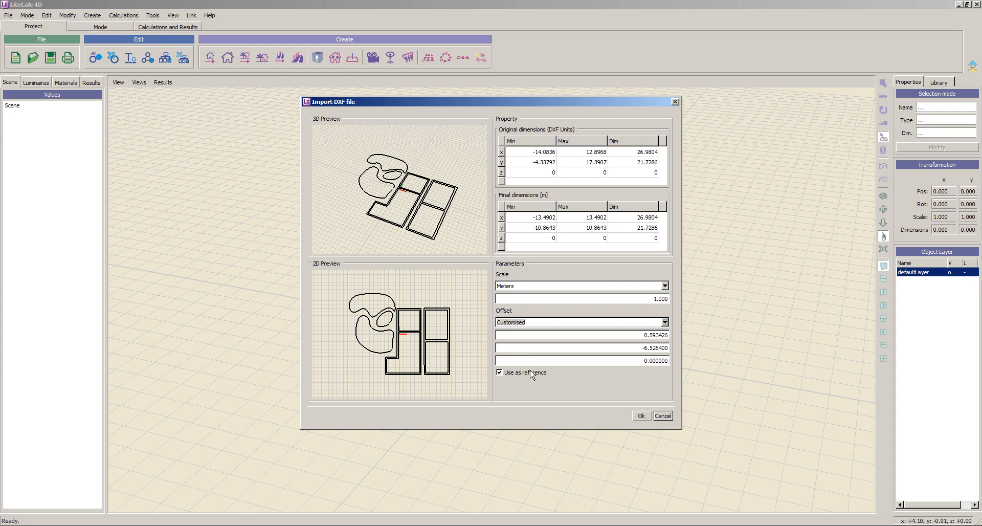
pyautogui.doubleClick(642, 336)
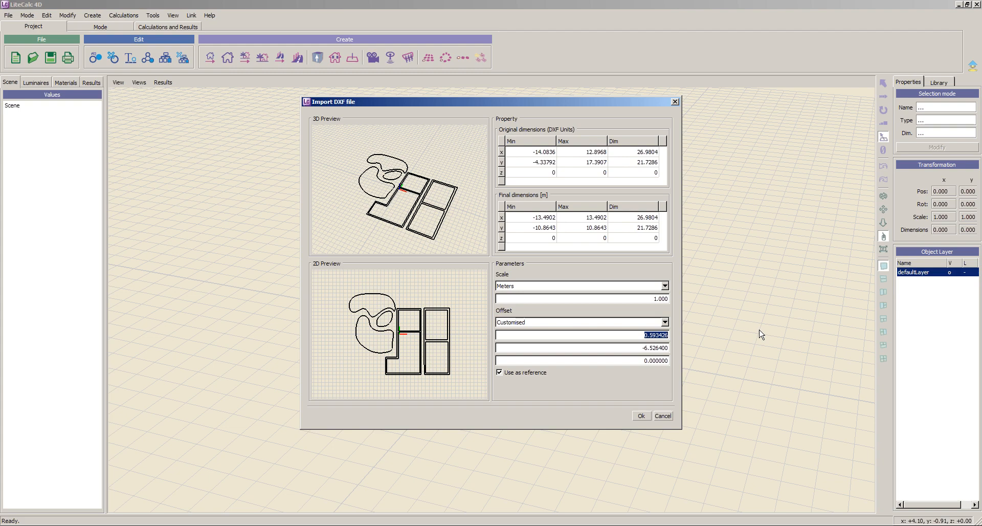
pyautogui.write('10')
pyautogui.press('Tab')
pyautogui.write('10')
pyautogui.press('Tab')
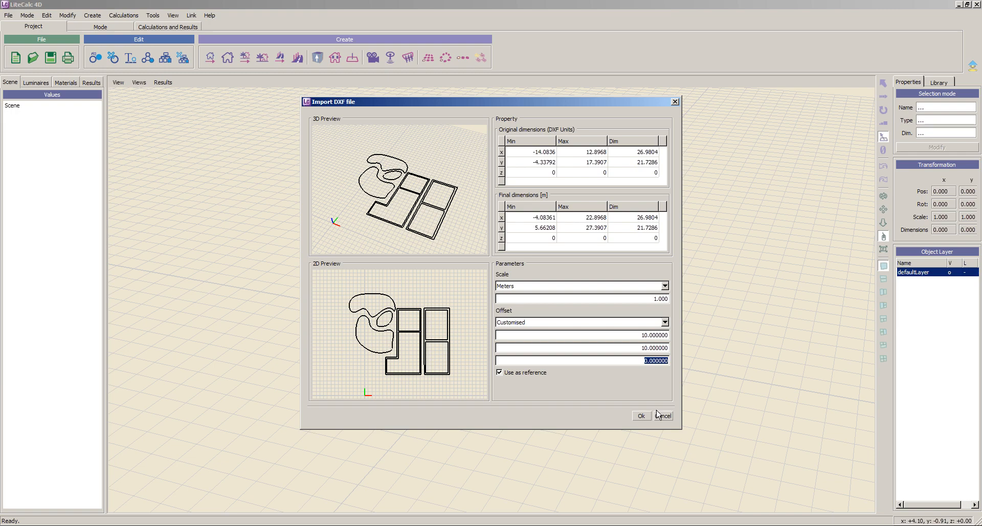
pyautogui.click(640, 416)
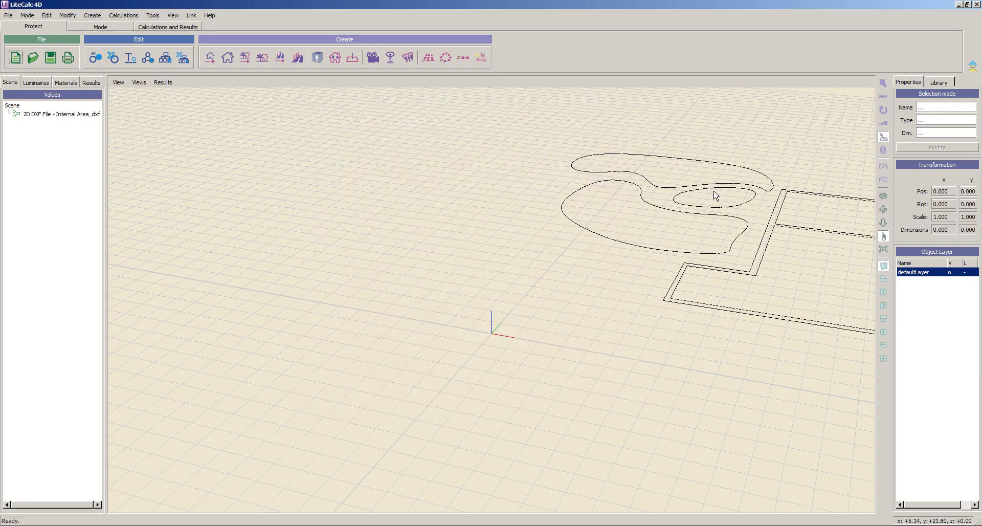
# - Trace a closed area along the inner outline of the L-shaped room in the imported DXF drawing
pyautogui.moveTo(765, 236); pyautogui.dragTo(576, 254, button='middle')
pyautogui.moveTo(540, 251); pyautogui.dragTo(590, 256, button='right')
pyautogui.moveTo(590, 255); pyautogui.dragTo(603, 269, button='middle')
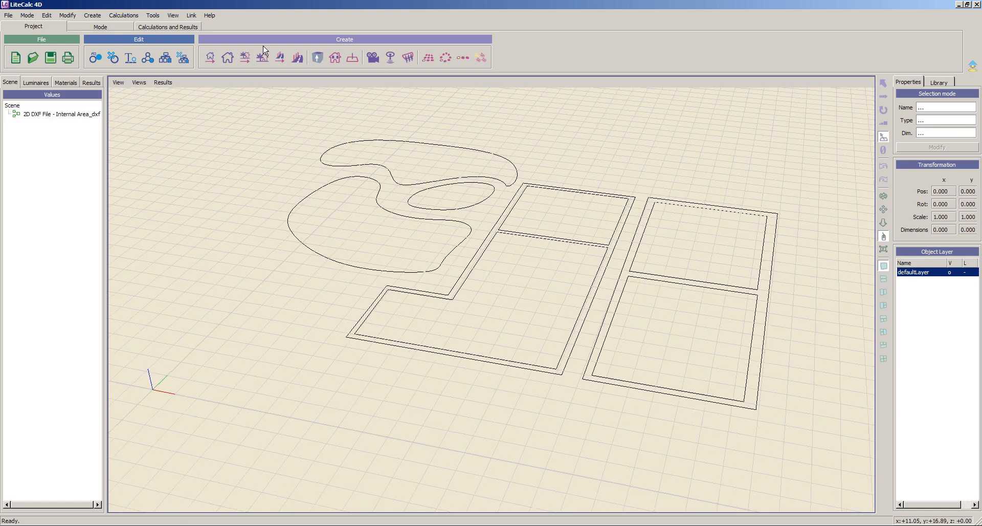
pyautogui.click(228, 62)
pyautogui.click(355, 334)
pyautogui.click(557, 369)
pyautogui.click(608, 247)
pyautogui.click(497, 232)
pyautogui.click(452, 299)
pyautogui.click(388, 289)
pyautogui.click(355, 333)
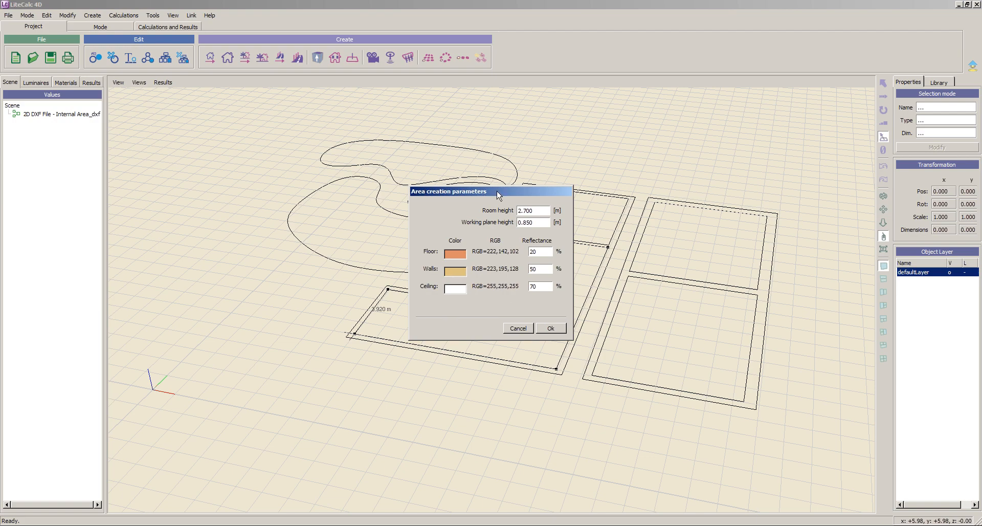
# - Create the area with room height 2.700 m, working plane height 0.850 m and reflectances of 20, 50 and 70 %
pyautogui.moveTo(498, 195); pyautogui.dragTo(302, 141)
pyautogui.click(354, 276)
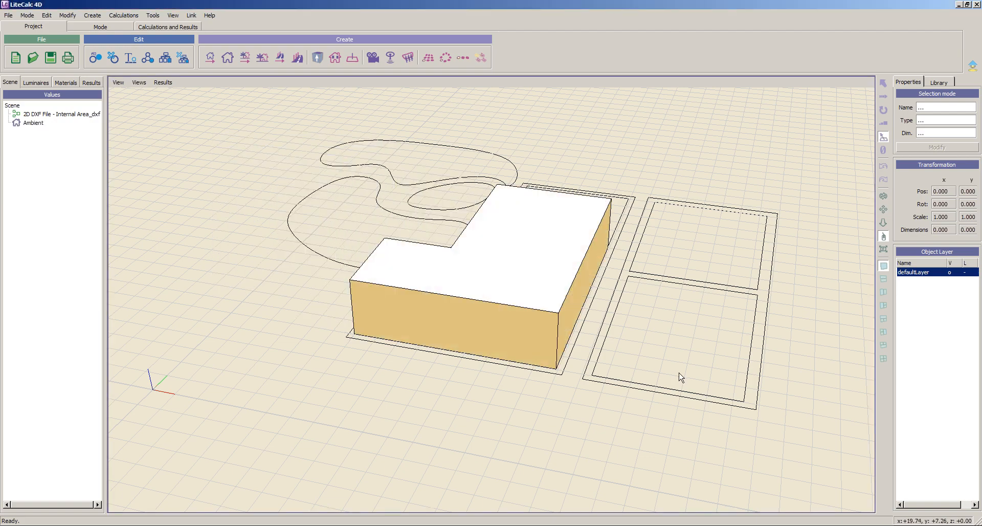
pyautogui.moveTo(513, 354); pyautogui.dragTo(744, 395, button='middle')
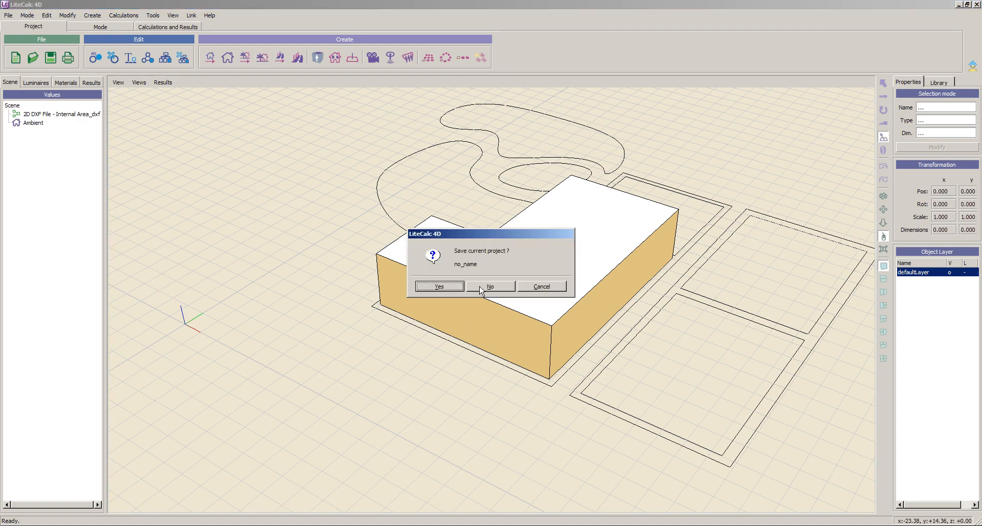
# - Start a new project without saving the current one and define a CEN 13201 single-carriageway road with the default data
pyautogui.click(481, 287)
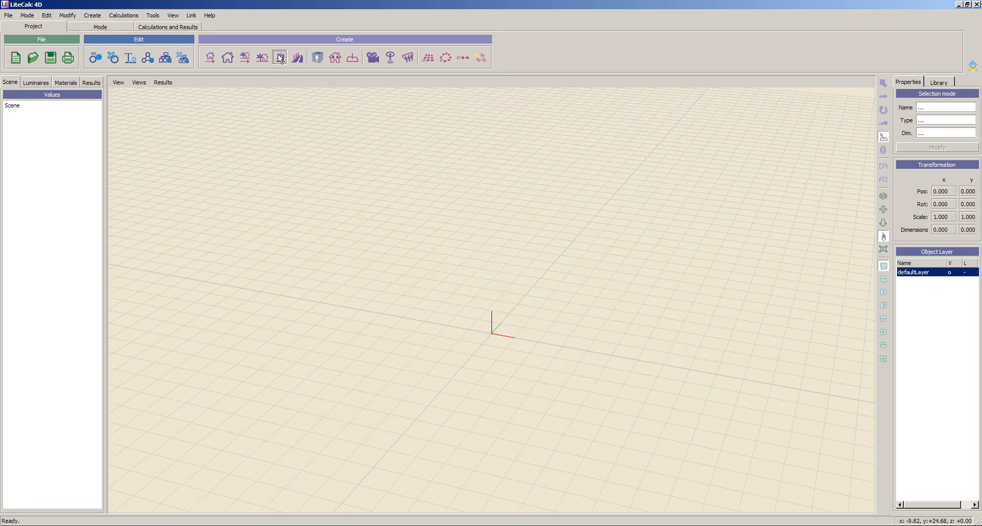
pyautogui.click(281, 58)
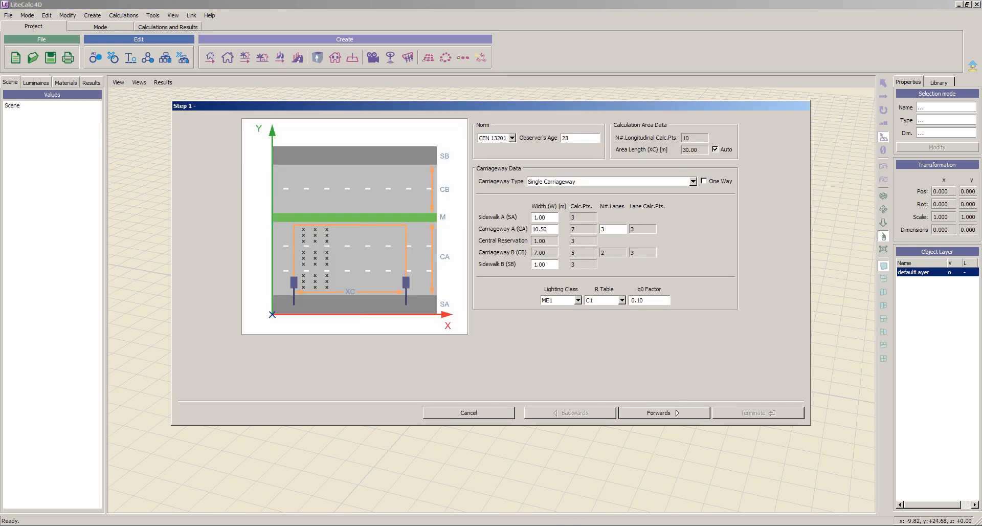
pyautogui.hotkey('alt', 'Tab')
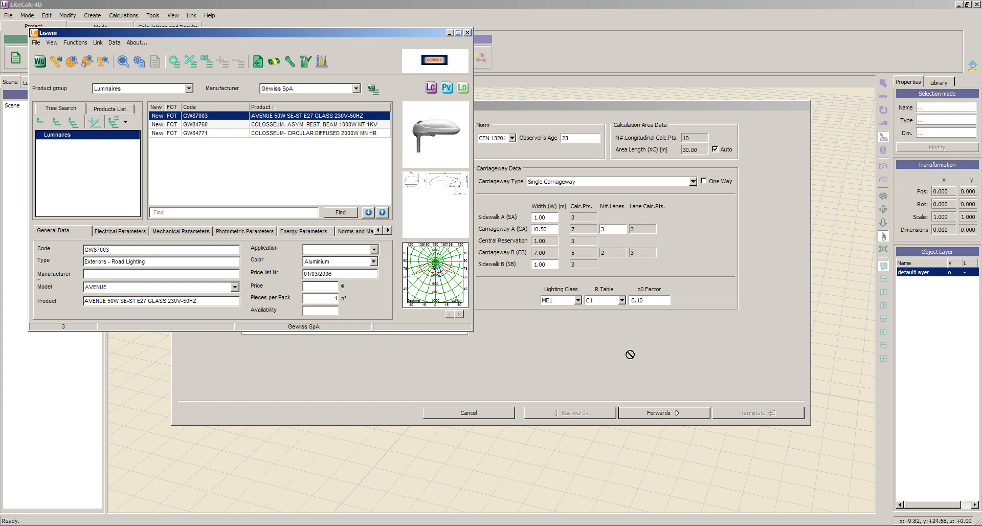
pyautogui.click(666, 414)
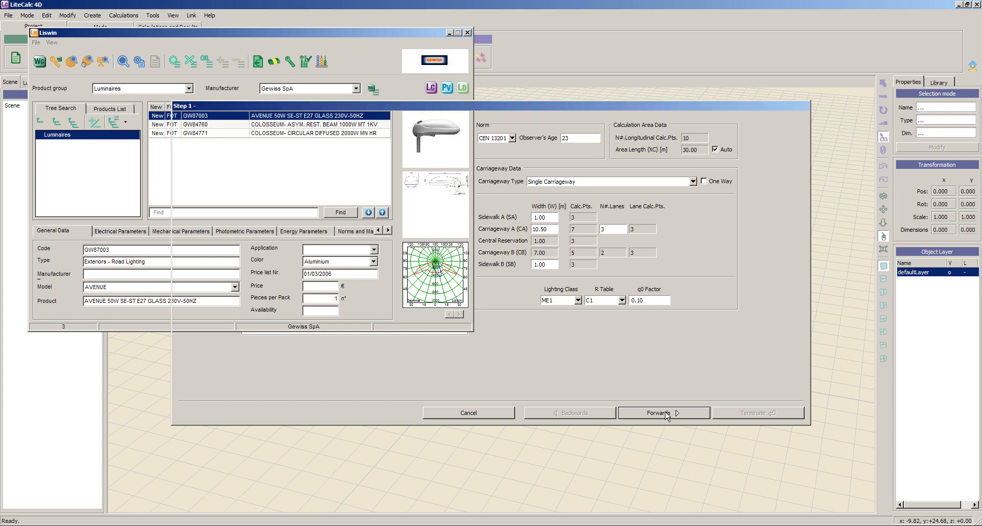
pyautogui.click(667, 413)
# - Assign the AVENUE 50W SE-ST E27 GLASS luminaire (GW87003) from Liswin to the road and finish creating it
pyautogui.hotkey('alt', 'Tab')
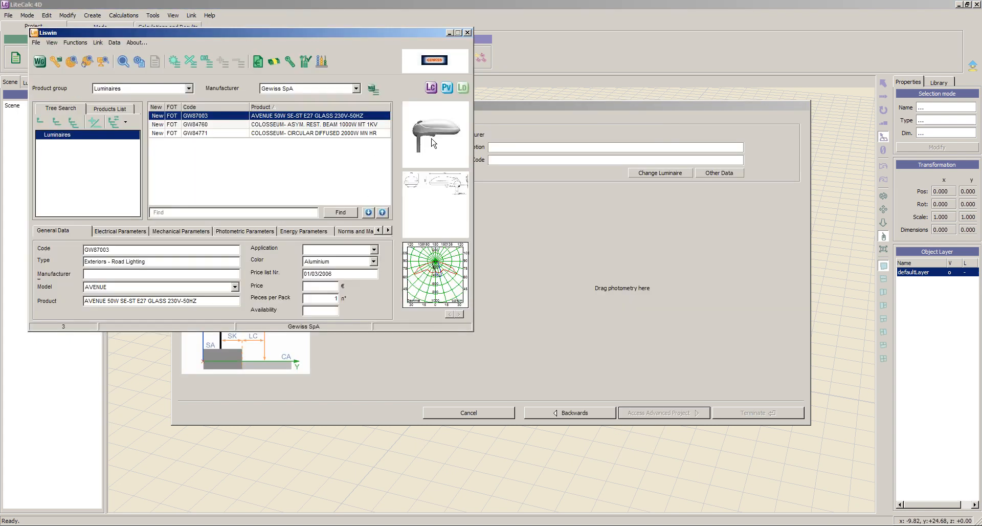
pyautogui.moveTo(431, 138); pyautogui.dragTo(643, 315)
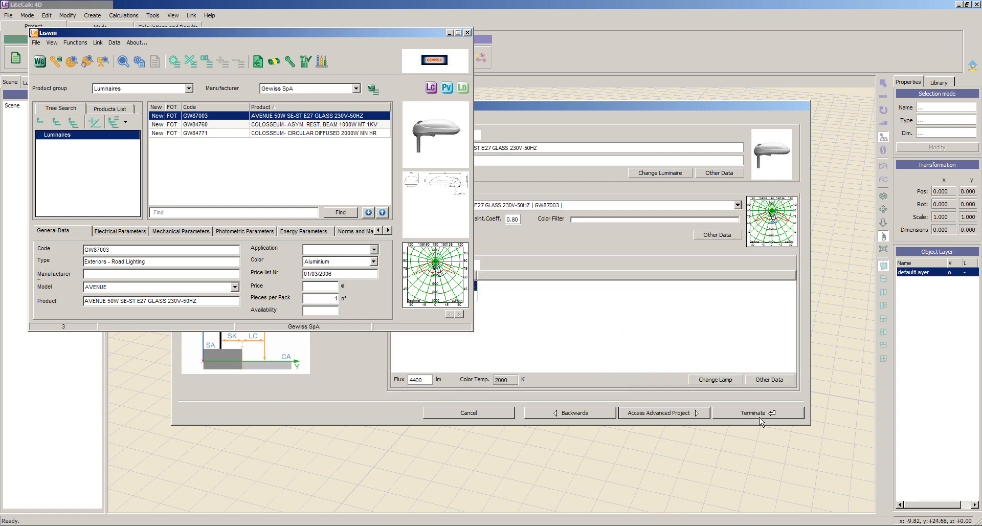
pyautogui.click(754, 414)
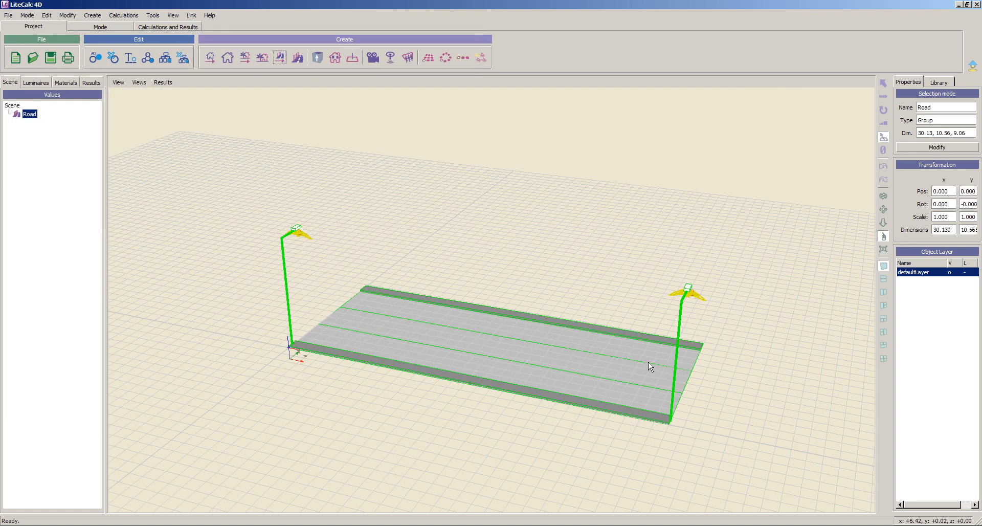
# - Calculate the road's direct component with automatic grid, close the results summary and inspect the rendered road
pyautogui.click(124, 15)
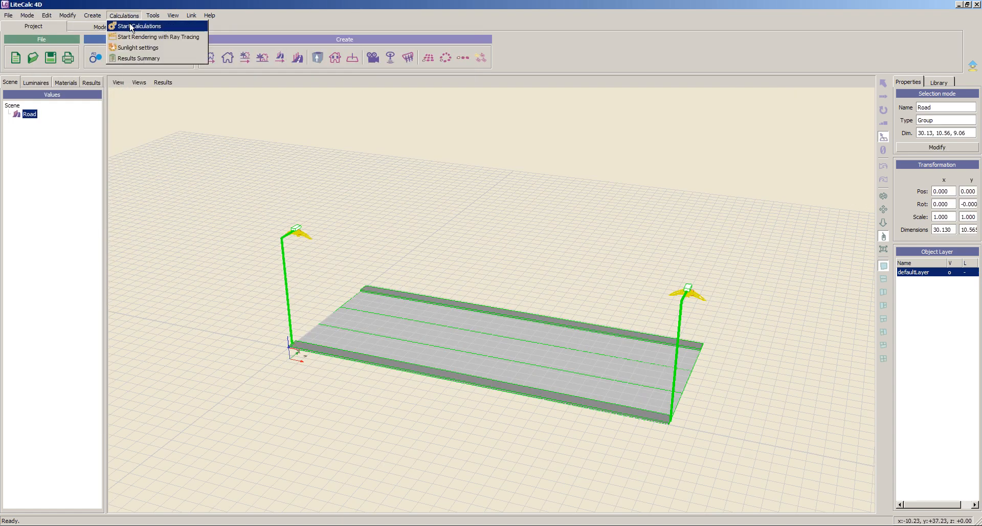
pyautogui.click(138, 23)
pyautogui.click(338, 432)
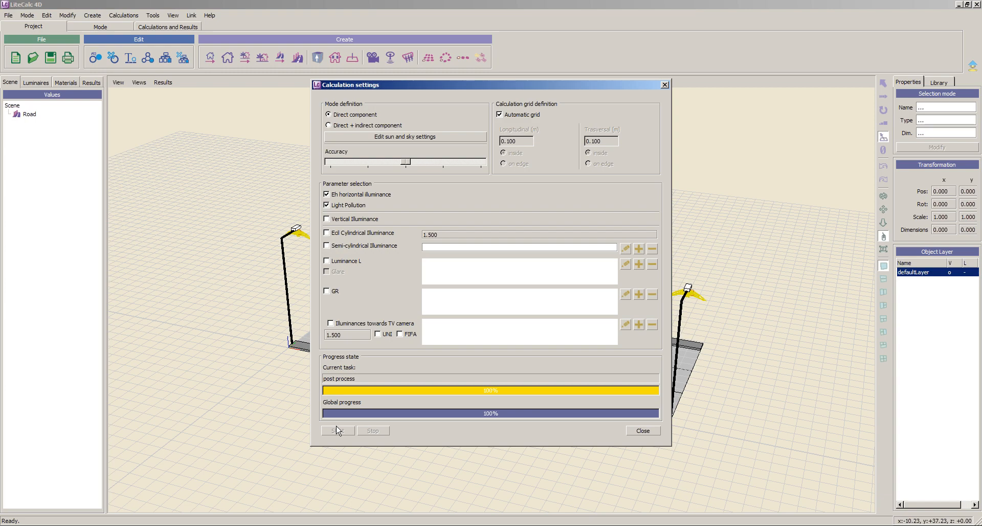
pyautogui.click(643, 431)
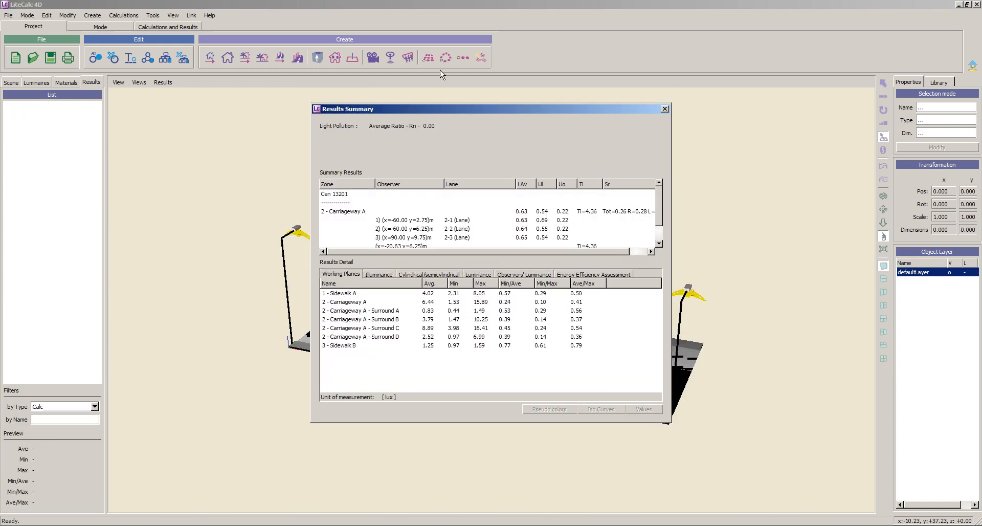
pyautogui.click(665, 110)
pyautogui.moveTo(440, 327); pyautogui.dragTo(466, 293)
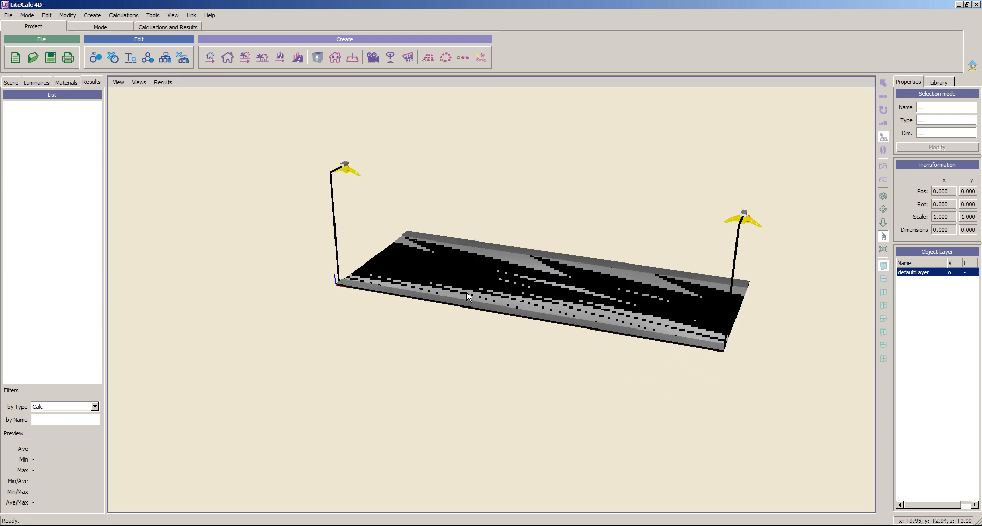
# - Save the road project as "Webinar 110713.prj" in the Progetto Portogruaro folder
pyautogui.click(8, 15)
pyautogui.click(23, 59)
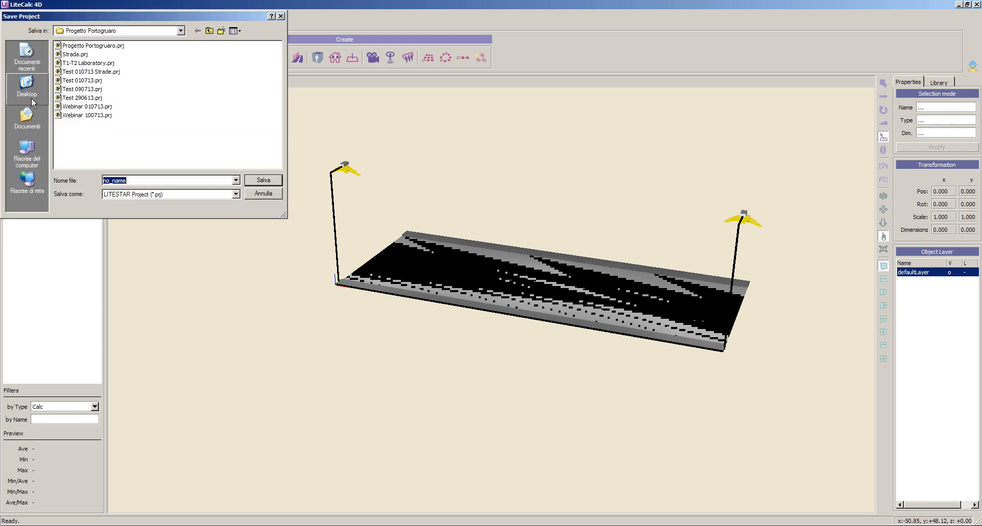
pyautogui.click(76, 115)
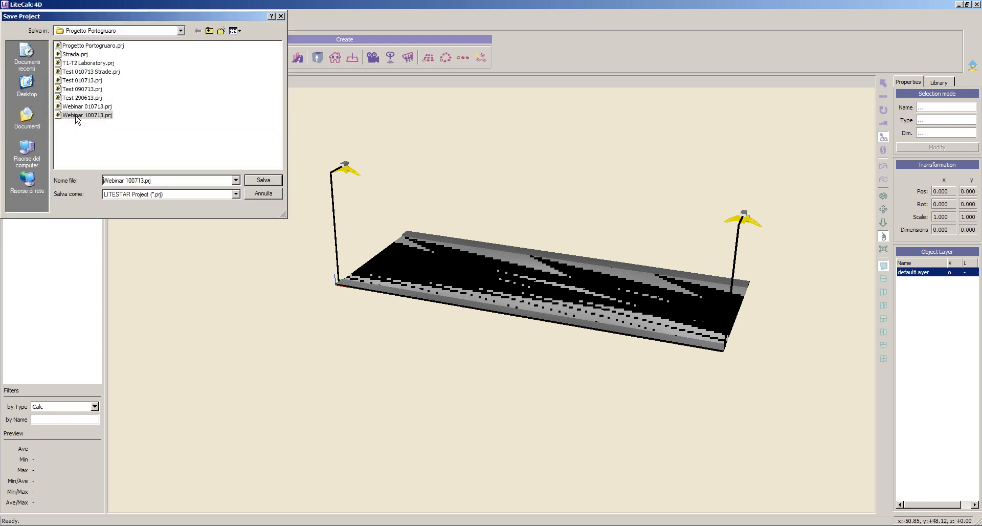
pyautogui.click(131, 180)
pyautogui.press('End')
pyautogui.press('BackSpace')
pyautogui.write('1')
pyautogui.click(265, 181)
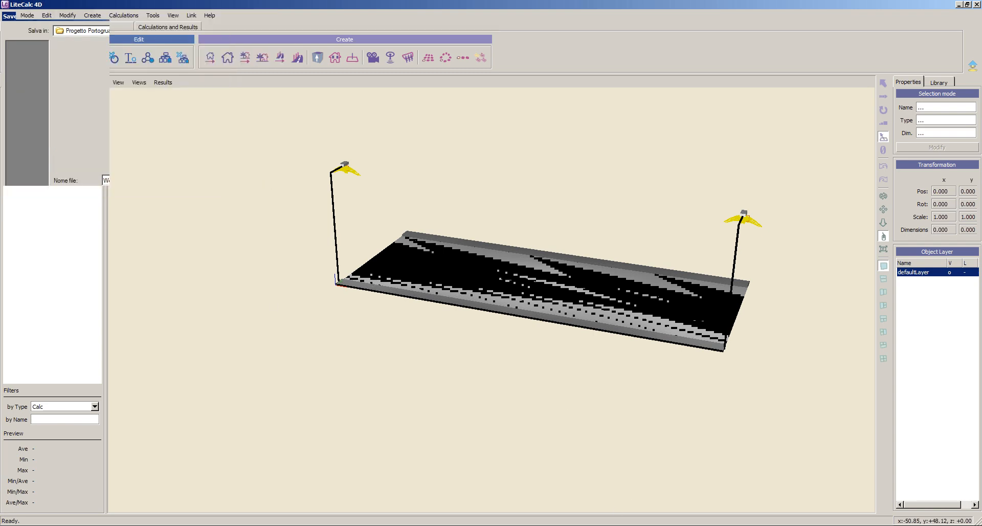
# - Switch to Liswin and open its Computo module for quotations
pyautogui.click(309, 525)
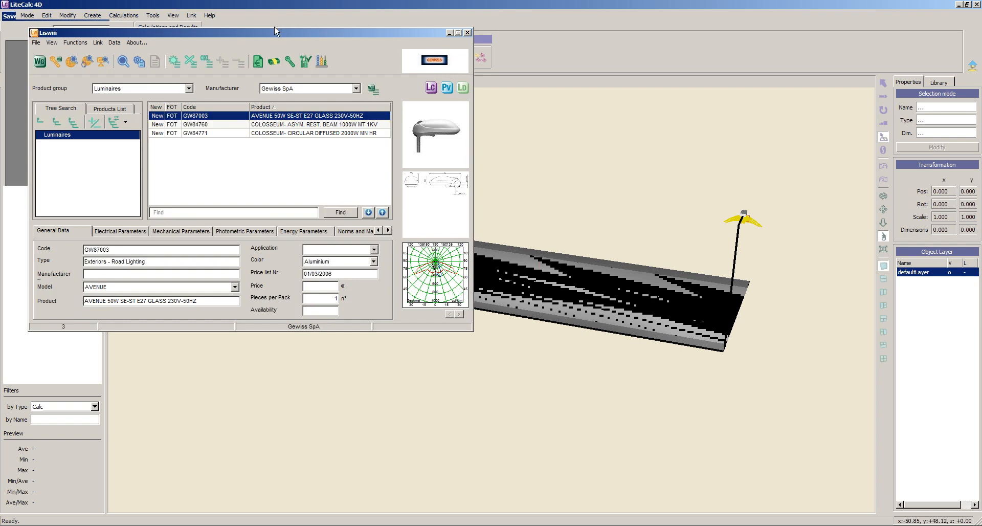
pyautogui.moveTo(275, 31); pyautogui.dragTo(565, 116)
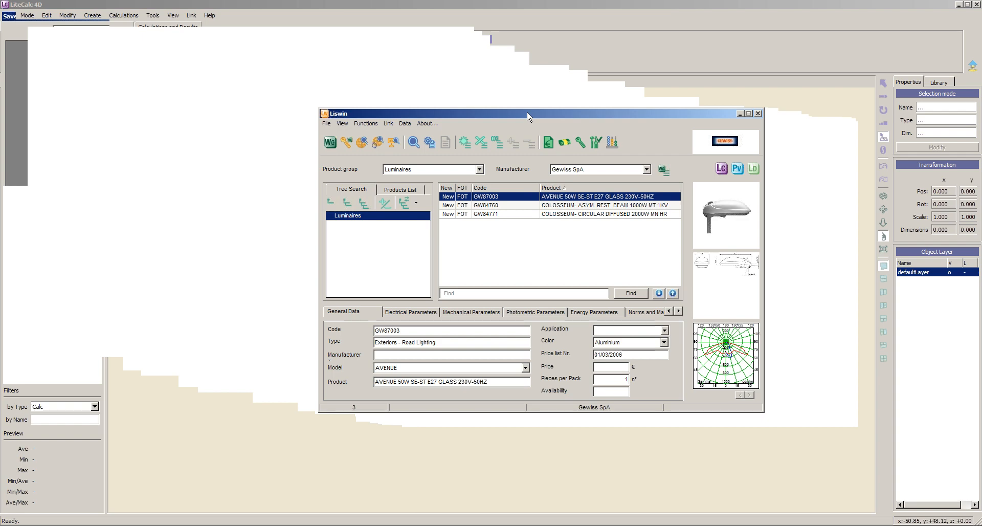
pyautogui.moveTo(528, 117); pyautogui.dragTo(501, 111)
pyautogui.click(591, 139)
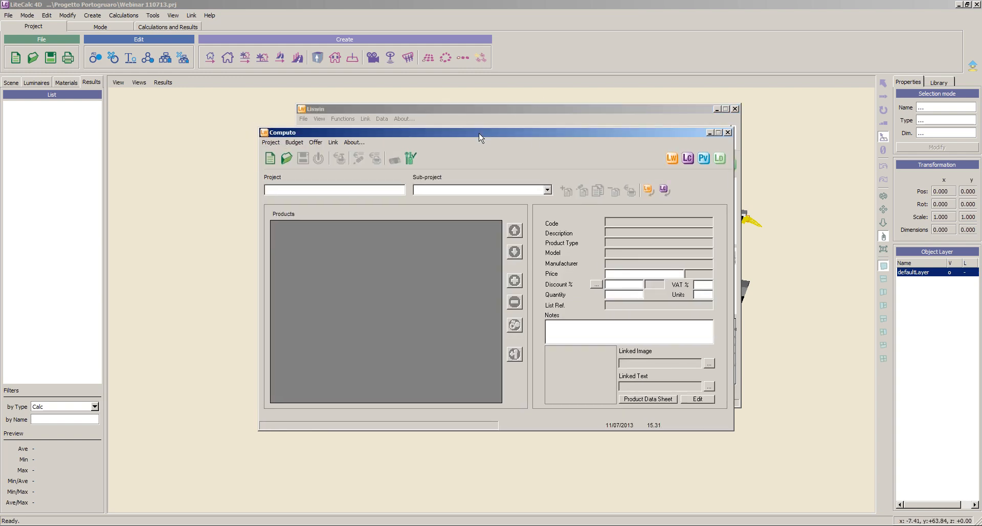
pyautogui.moveTo(469, 133); pyautogui.dragTo(500, 139)
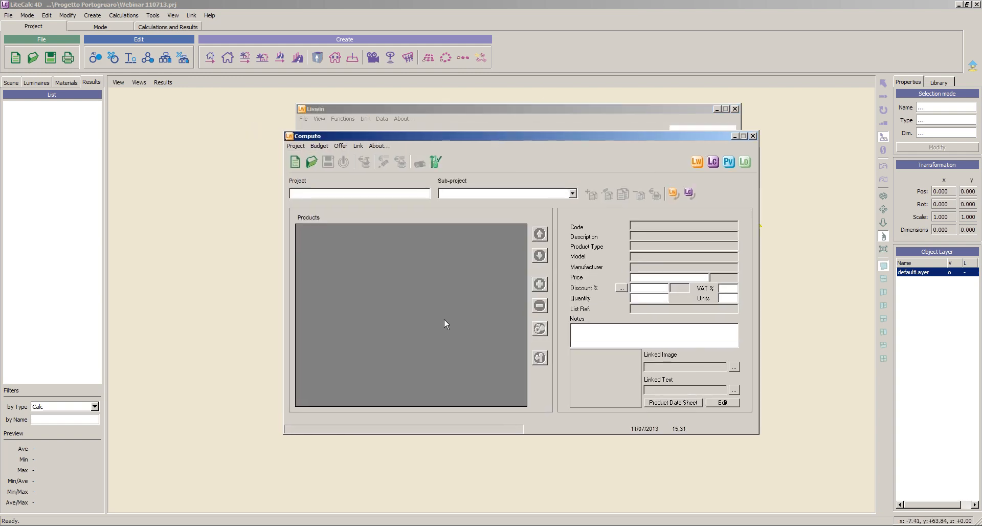
# - Create a new Computo project named 1234 and add a sub-project to it
pyautogui.click(295, 162)
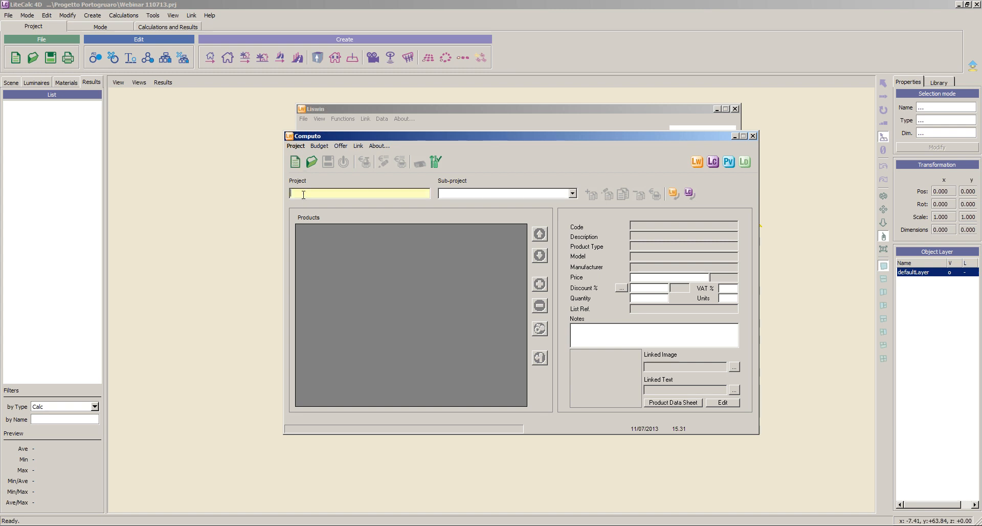
pyautogui.write('1234')
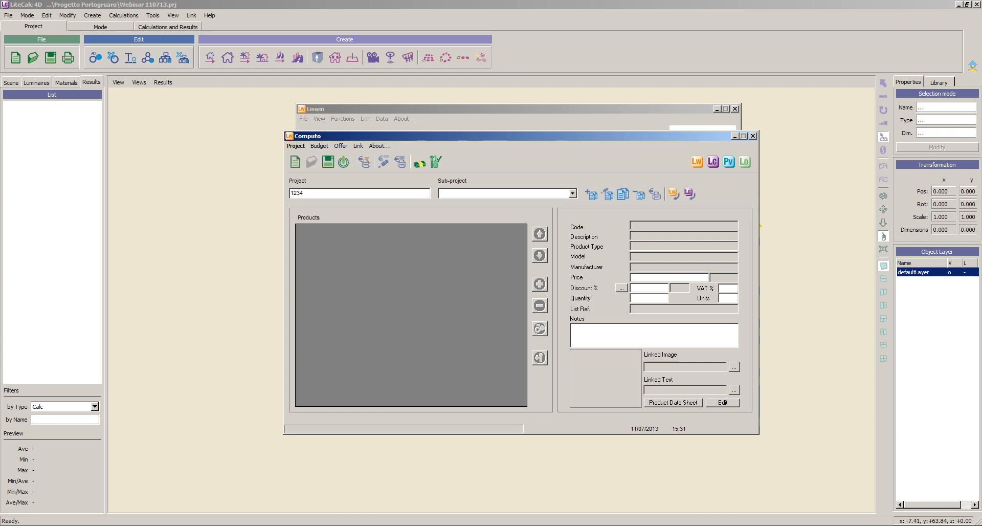
pyautogui.click(587, 197)
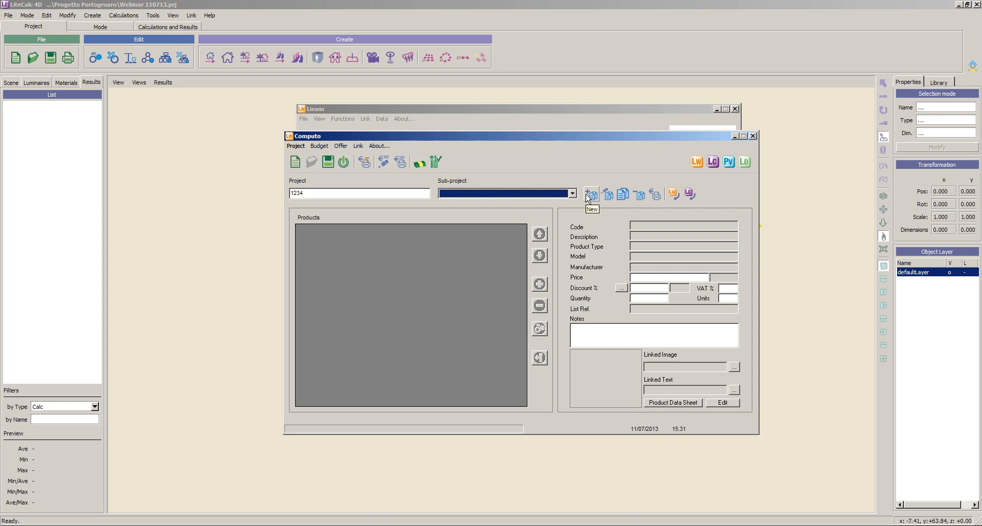
pyautogui.click(590, 195)
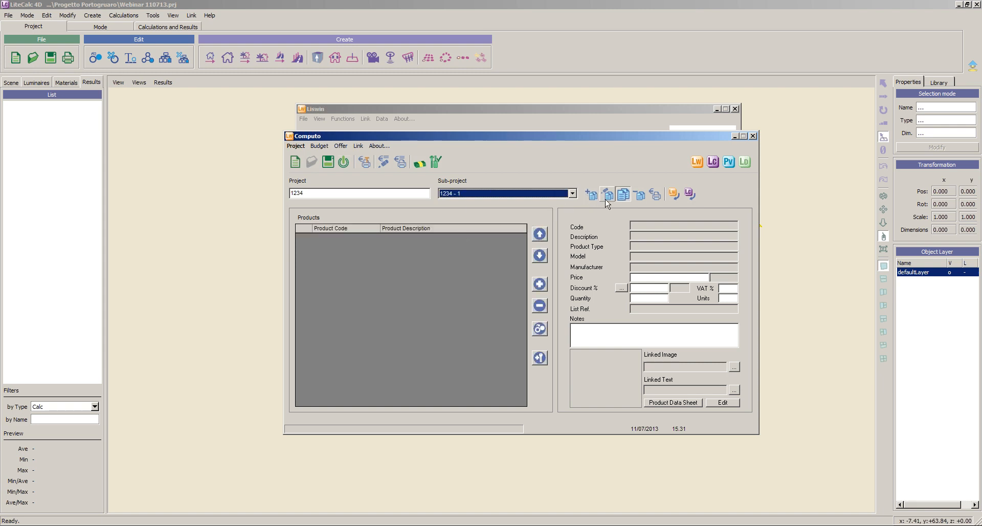
# - Import the luminaires from Webinar 110713.xml into sub-project 1234 - 1, summing all quantities of the repeated product
pyautogui.click(689, 195)
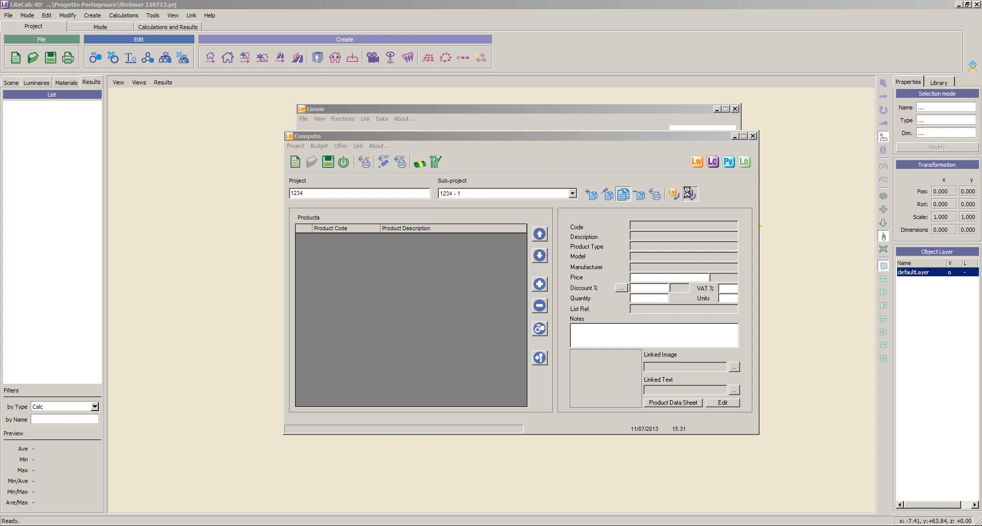
pyautogui.click(377, 192)
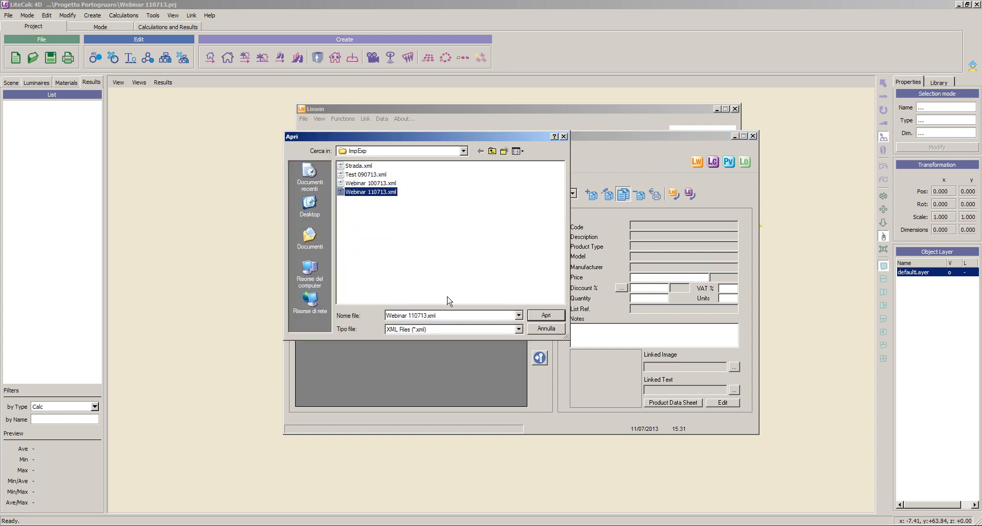
pyautogui.click(545, 316)
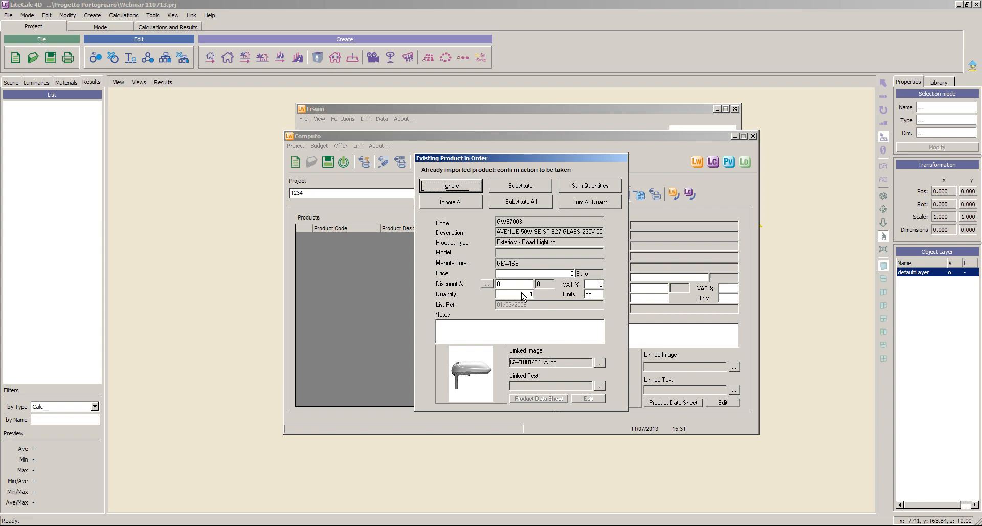
pyautogui.click(583, 204)
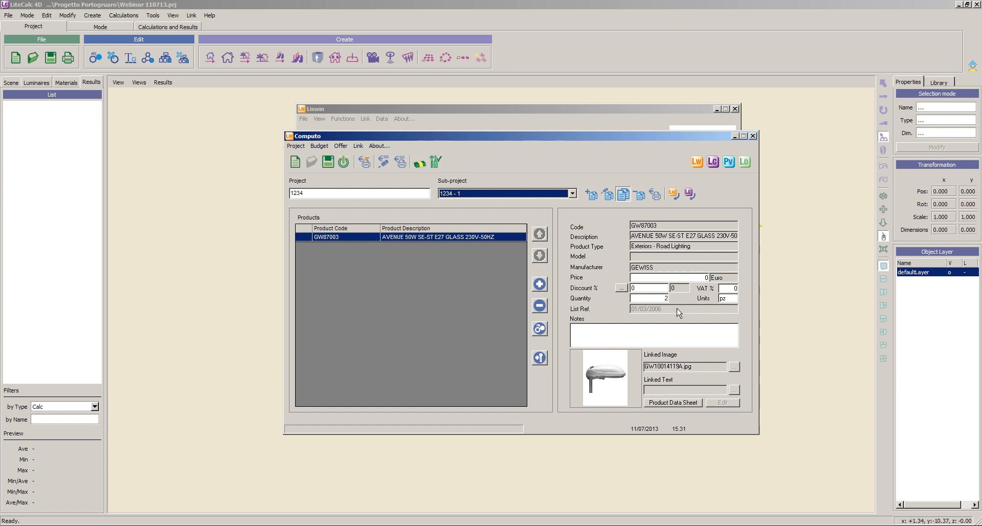
pyautogui.click(663, 298)
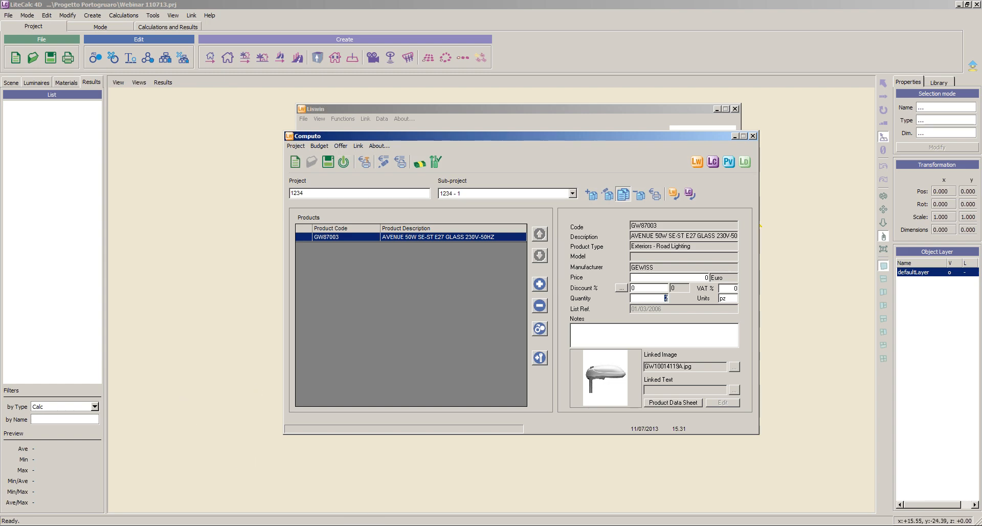
# - Switch to Liswin, clear its products list and add the Gewiss floodlight GW84760 to the list
pyautogui.click(352, 525)
pyautogui.click(375, 186)
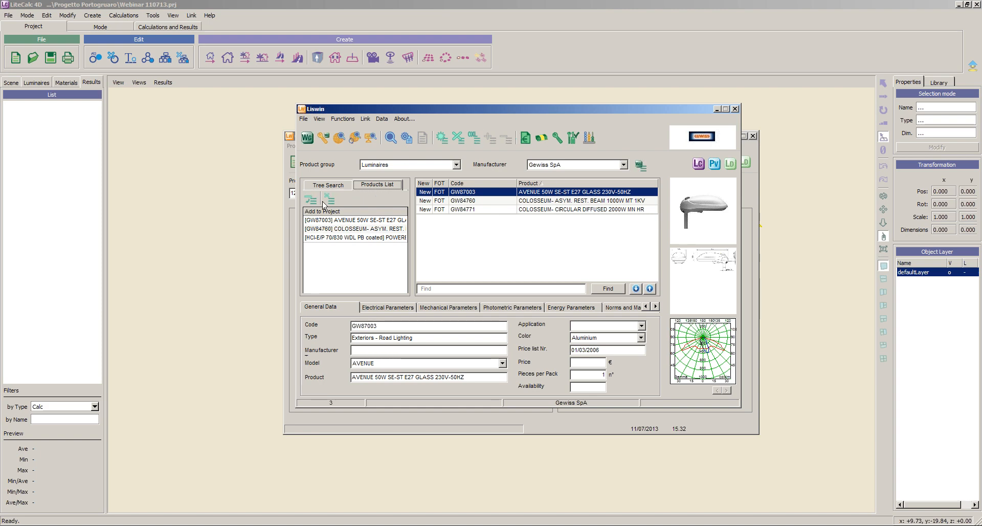
pyautogui.click(325, 201)
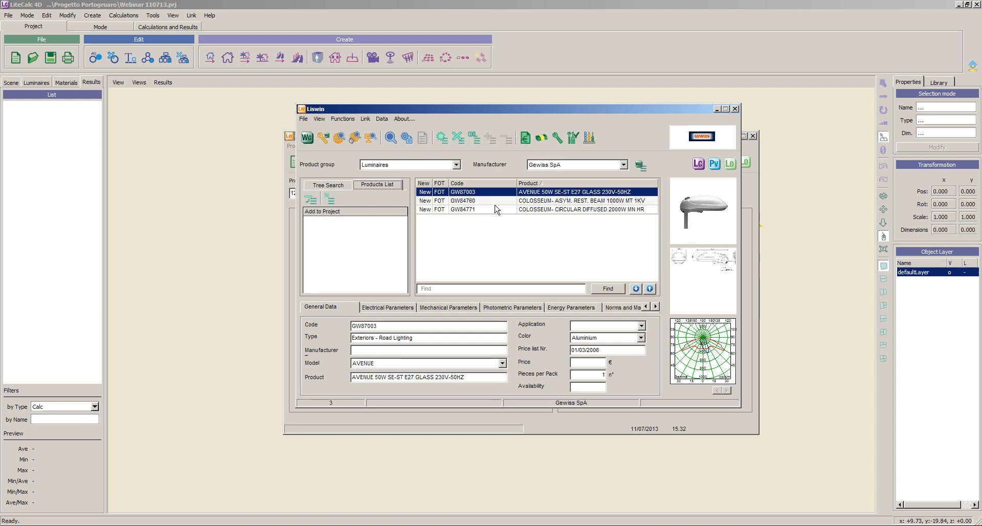
pyautogui.click(502, 201)
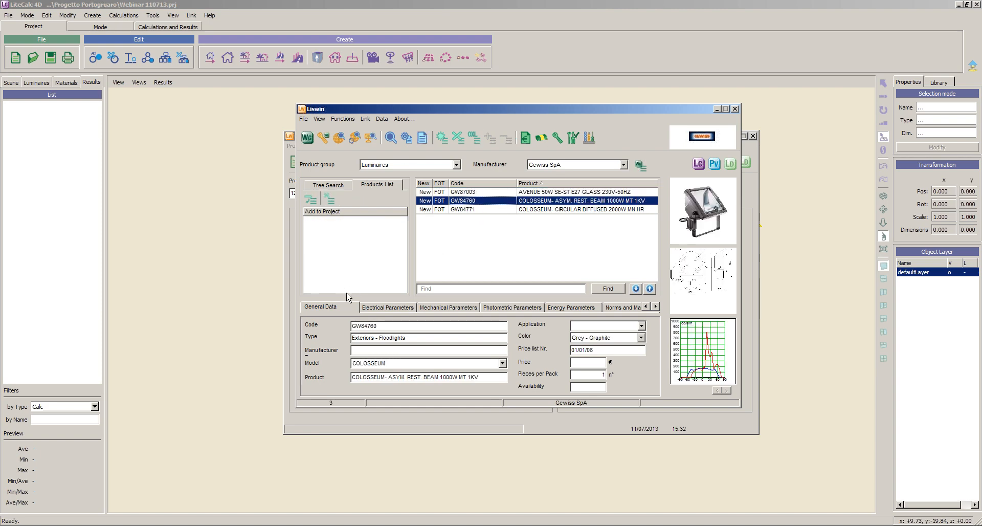
pyautogui.rightClick(566, 200)
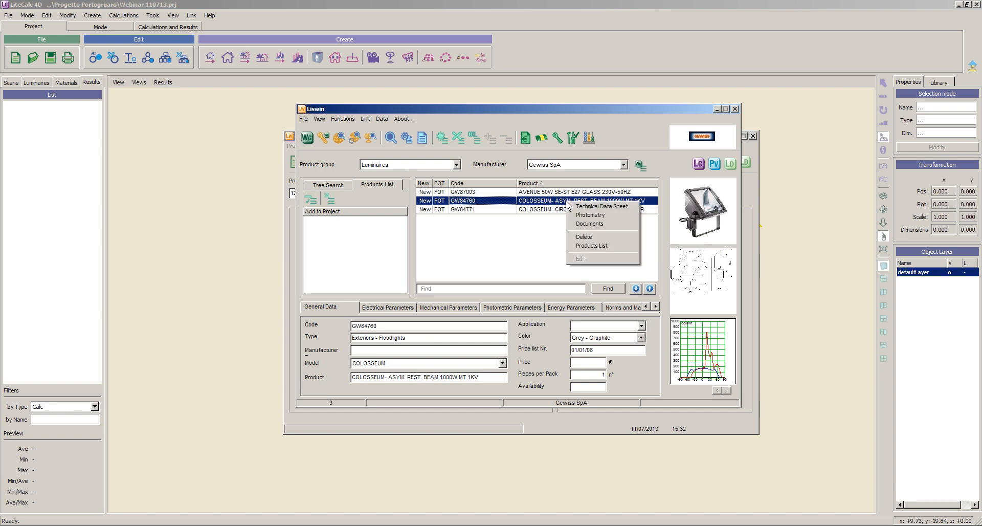
pyautogui.click(578, 246)
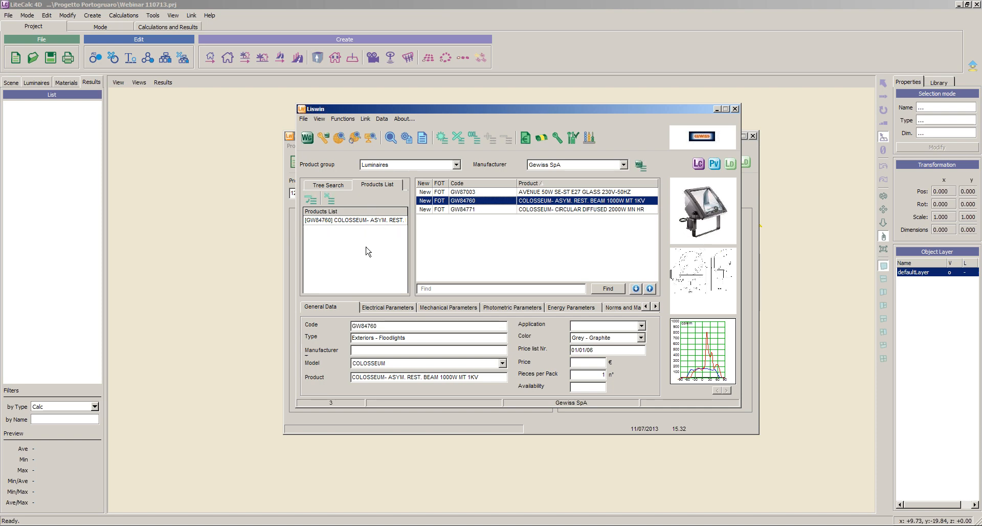
# - Show the Osram lamps and add the HCI-E/P 70/830 WDL PB coated lamp to the products list
pyautogui.click(457, 165)
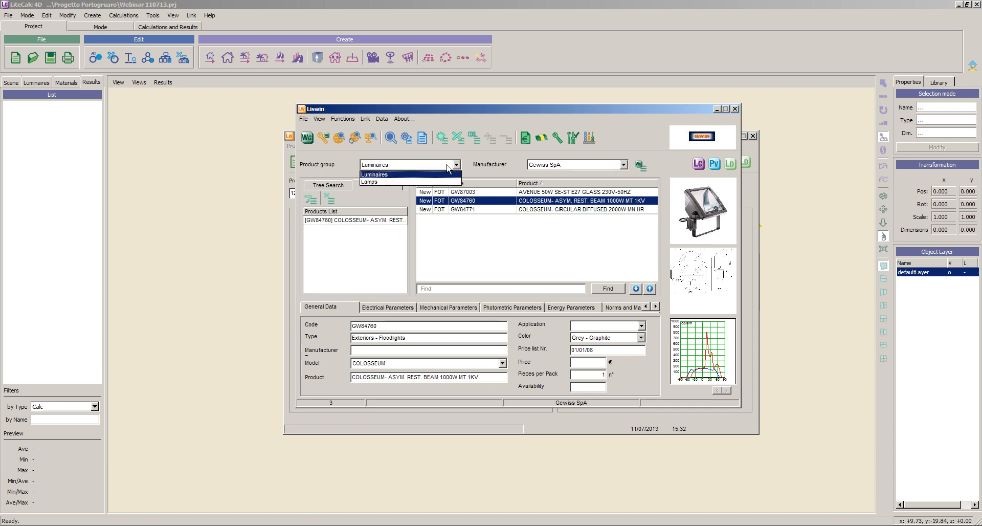
pyautogui.click(379, 174)
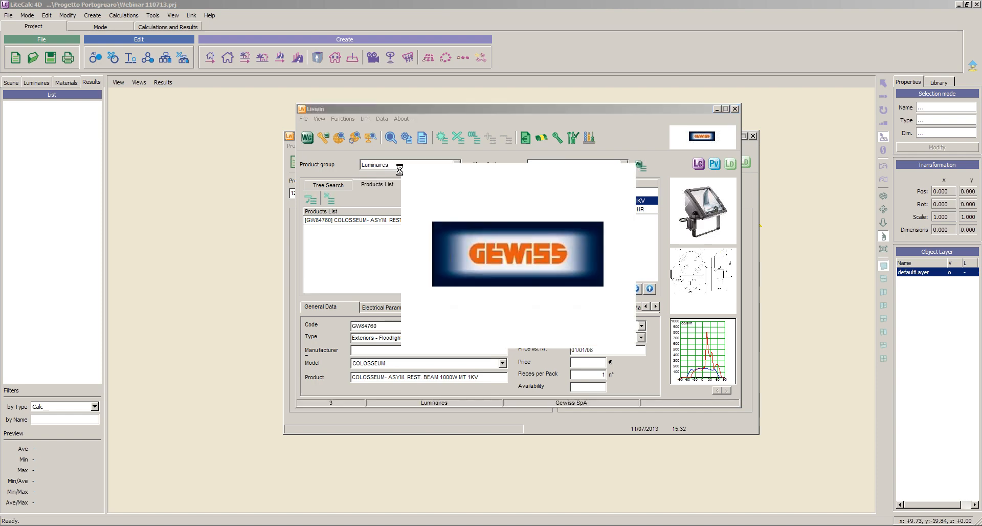
pyautogui.click(457, 165)
pyautogui.click(374, 176)
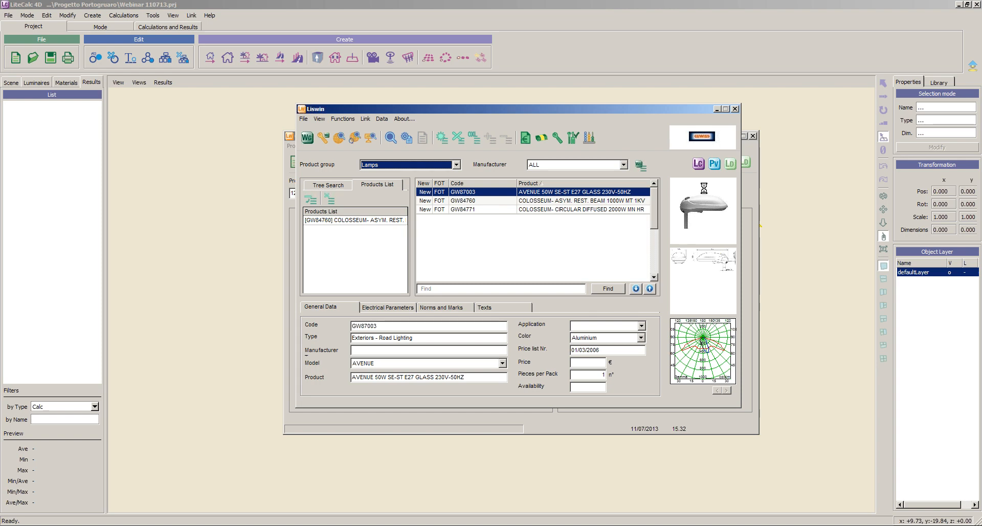
pyautogui.click(623, 164)
pyautogui.click(540, 191)
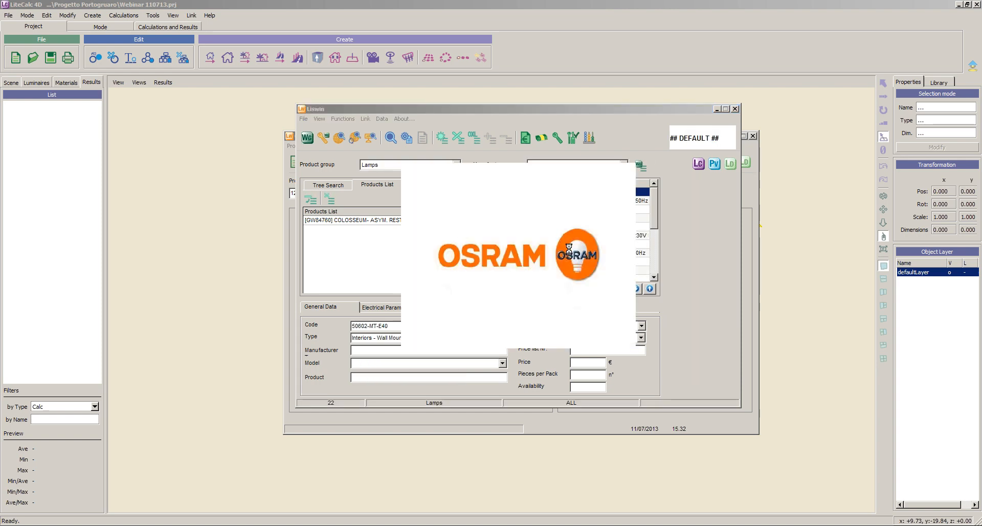
pyautogui.click(538, 255)
pyautogui.rightClick(541, 253)
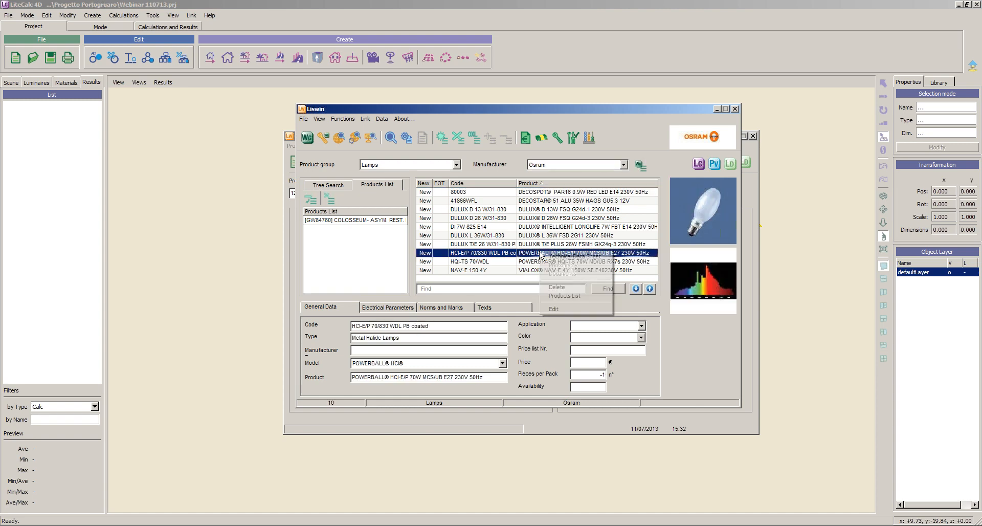
pyautogui.click(560, 297)
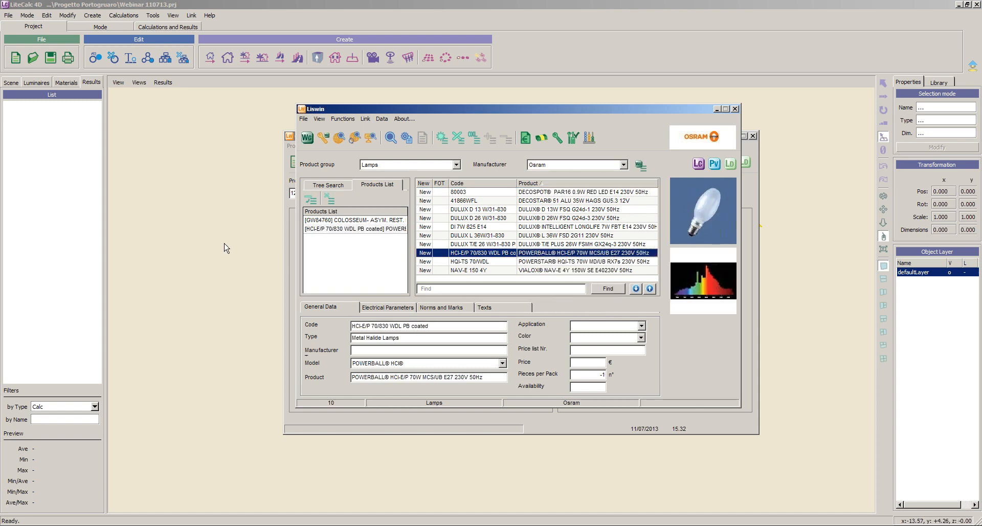
# - Return to Computo, import the Liswin products list into the sub-project and inspect the added floodlight and lamp
pyautogui.click(291, 309)
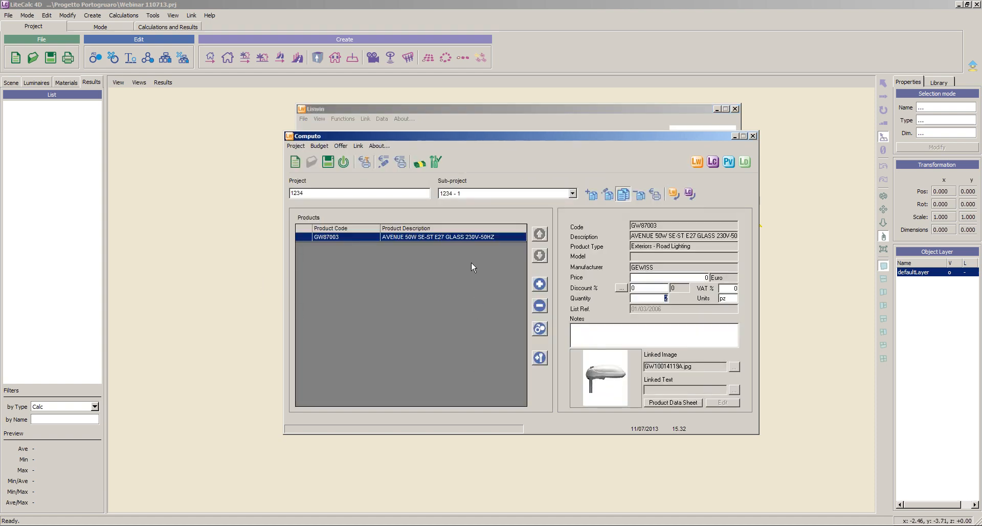
pyautogui.click(674, 193)
pyautogui.click(393, 245)
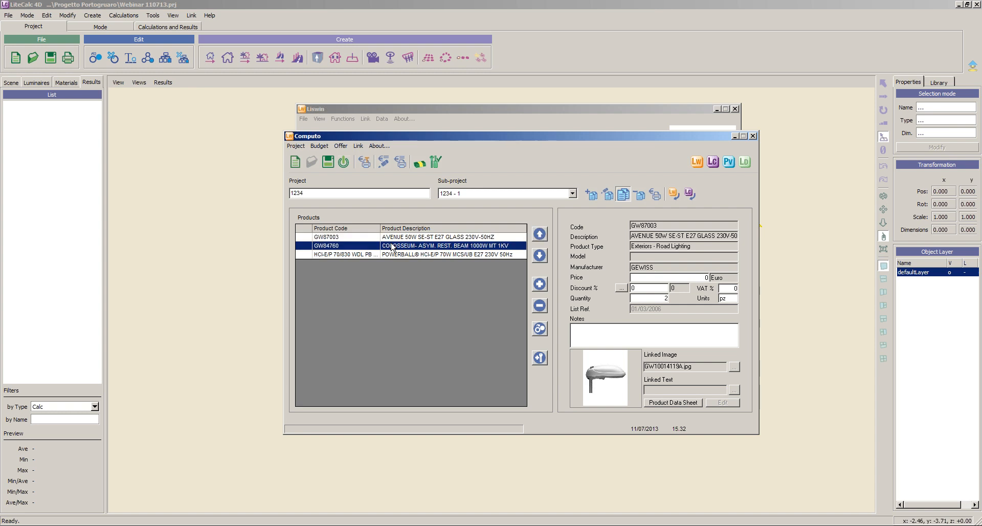
pyautogui.click(393, 254)
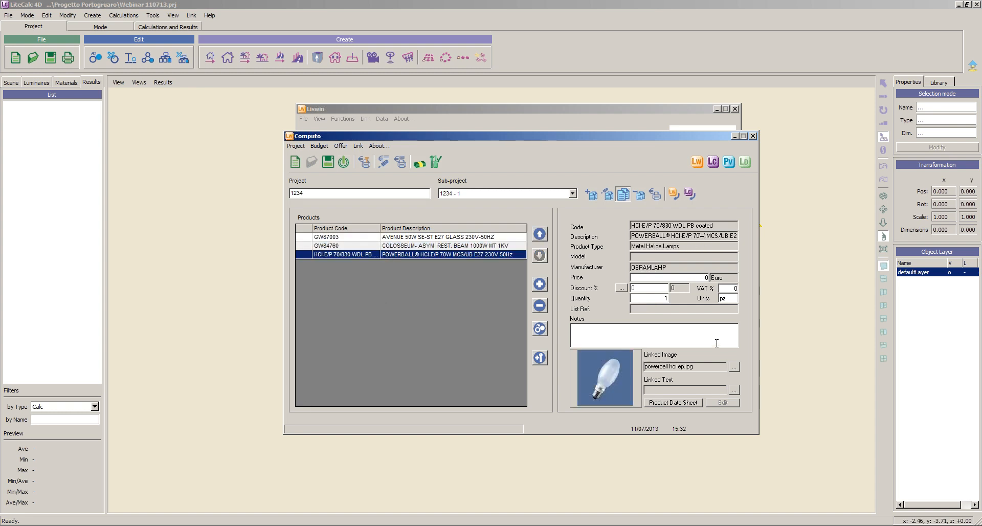
# - Preview the sub-project's budget document in English and close the preview
pyautogui.click(656, 195)
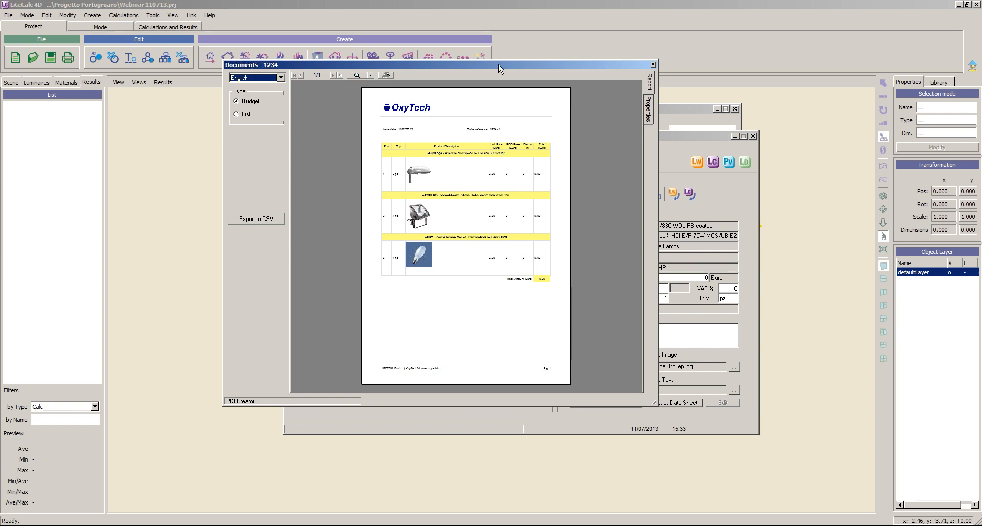
pyautogui.moveTo(495, 67); pyautogui.dragTo(381, 50)
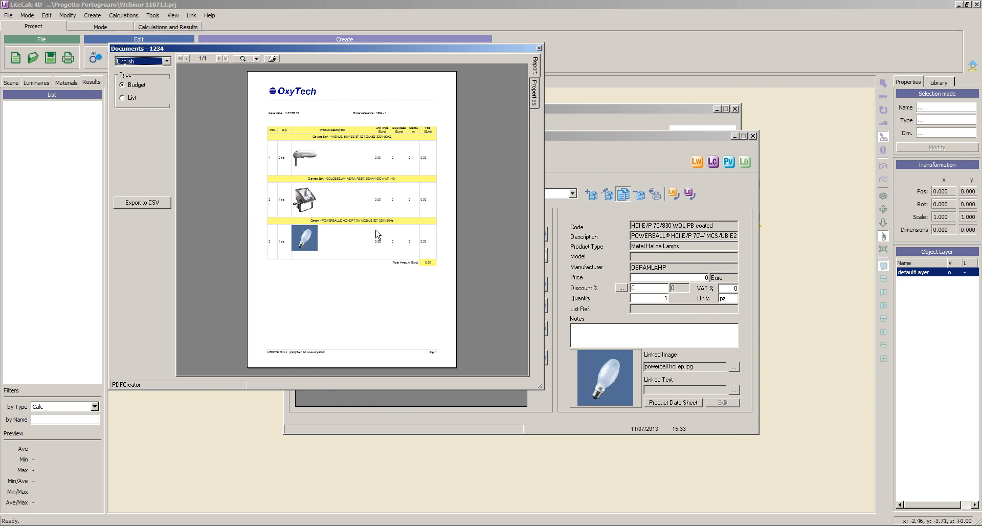
pyautogui.click(539, 48)
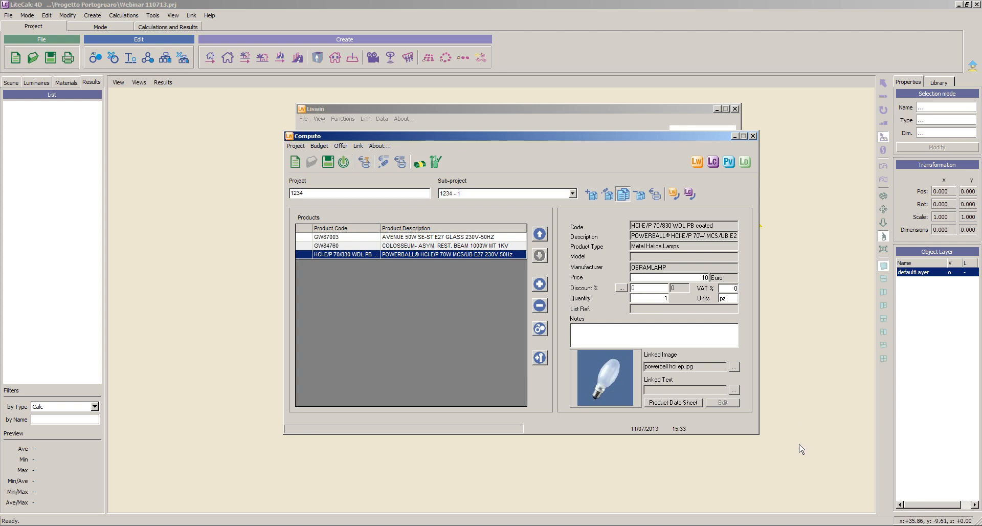
# - Set the product prices to 150 Euro for the POWERBALL lamp, 250 for the COLOSSEUM floodlight and 210 for the AVENUE luminaire
pyautogui.click(435, 248)
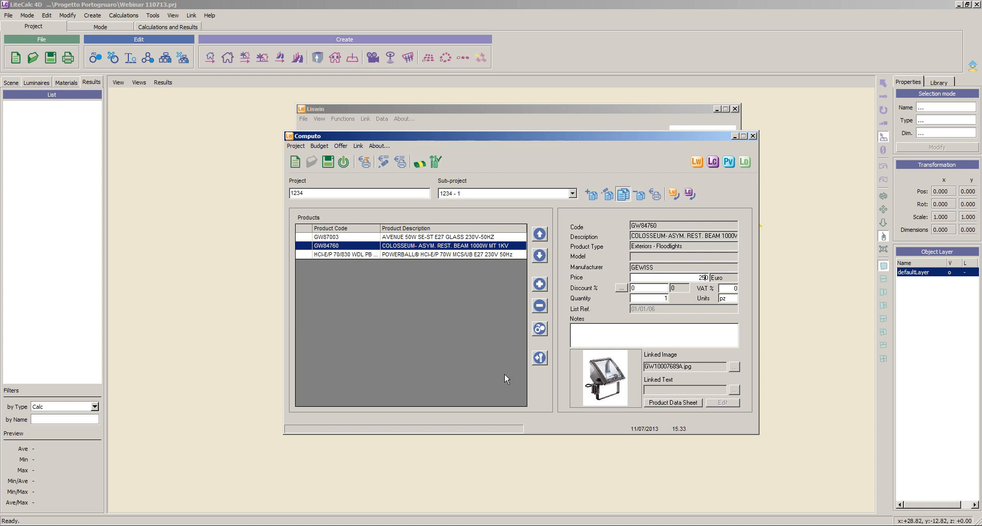
pyautogui.click(398, 237)
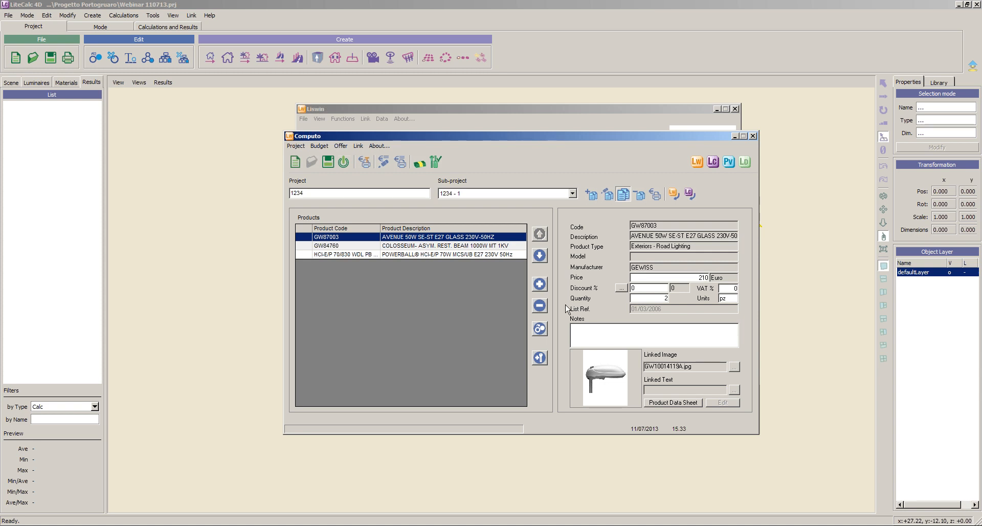
pyautogui.press('Tab')
# - Preview the priced budget document in an enlarged window and close it
pyautogui.click(655, 193)
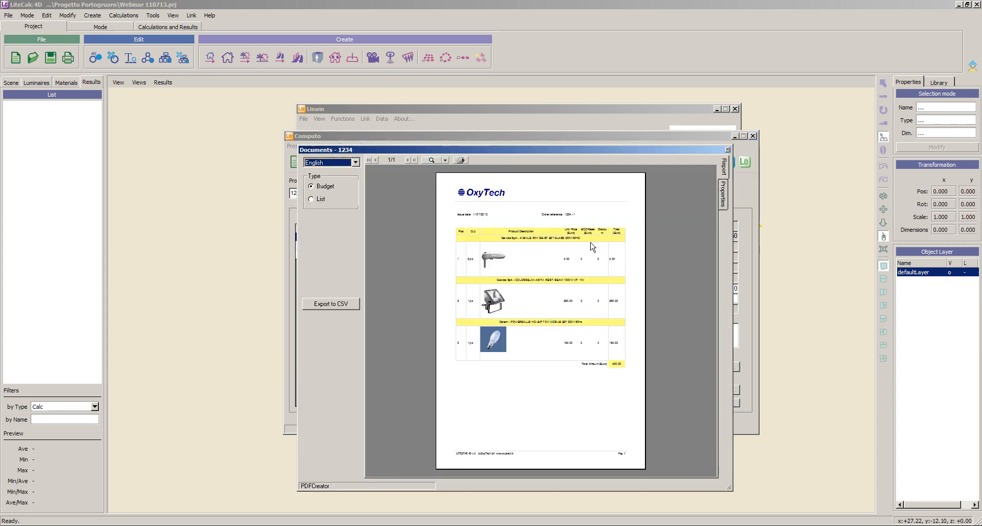
pyautogui.moveTo(555, 145); pyautogui.dragTo(558, 2)
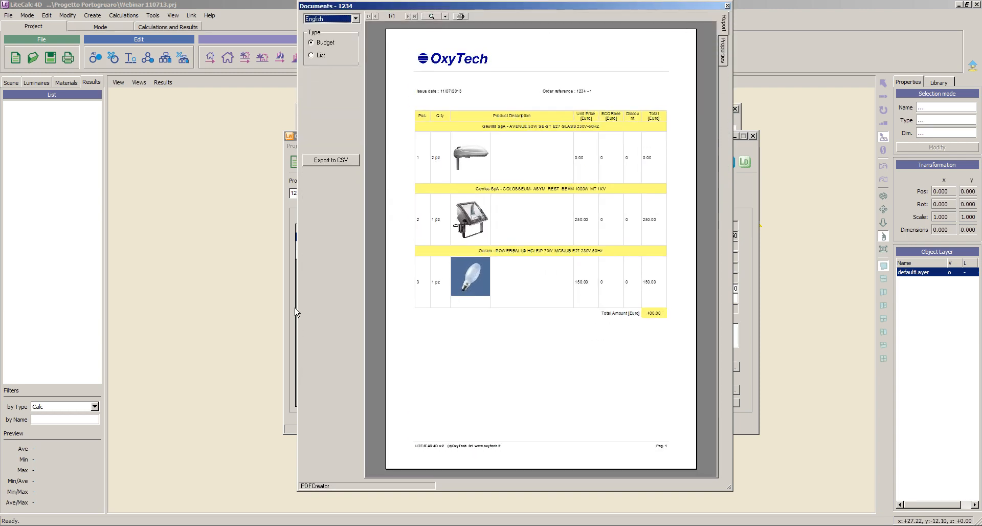
pyautogui.moveTo(298, 307); pyautogui.dragTo(156, 311)
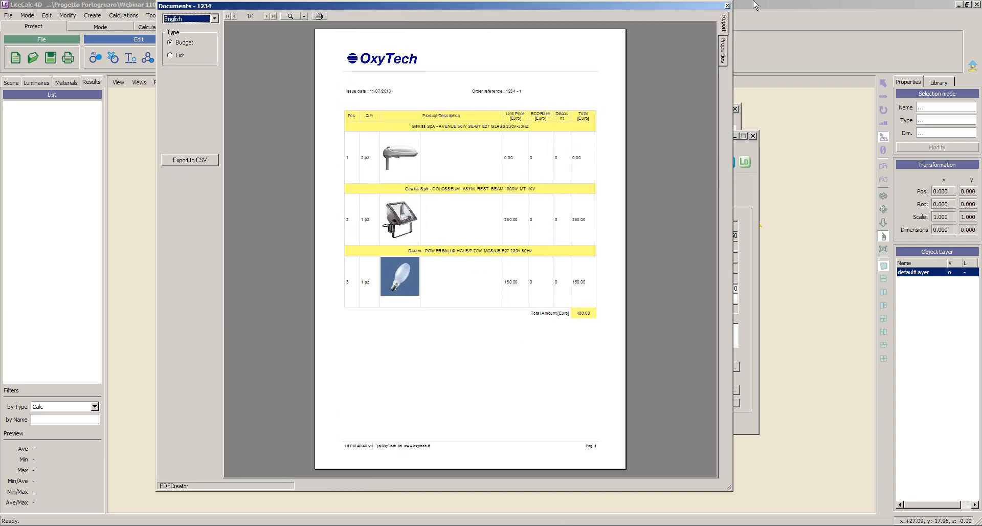
pyautogui.click(728, 6)
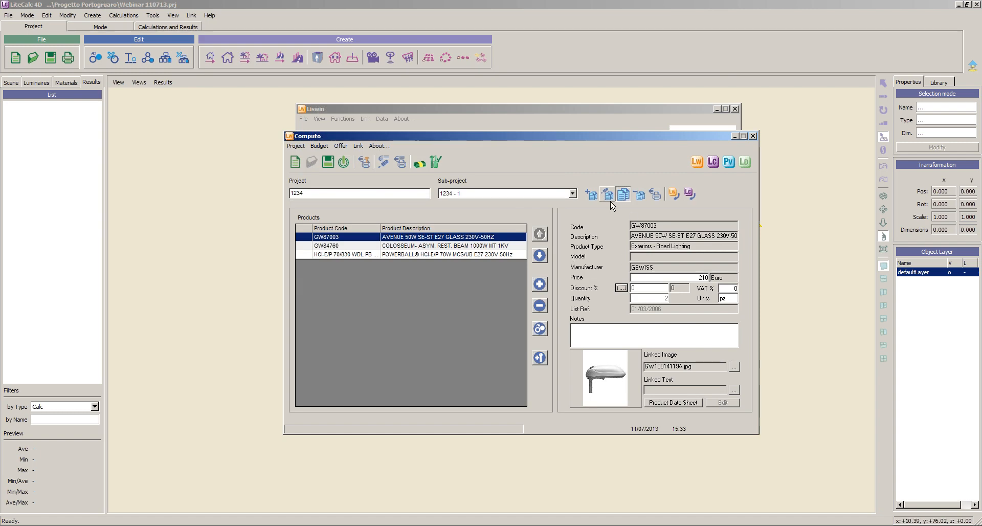
# - Open the details of sub-project 1234 - 1 and fill Nota 1 with the word "Example" repeated seven times on one line
pyautogui.click(608, 197)
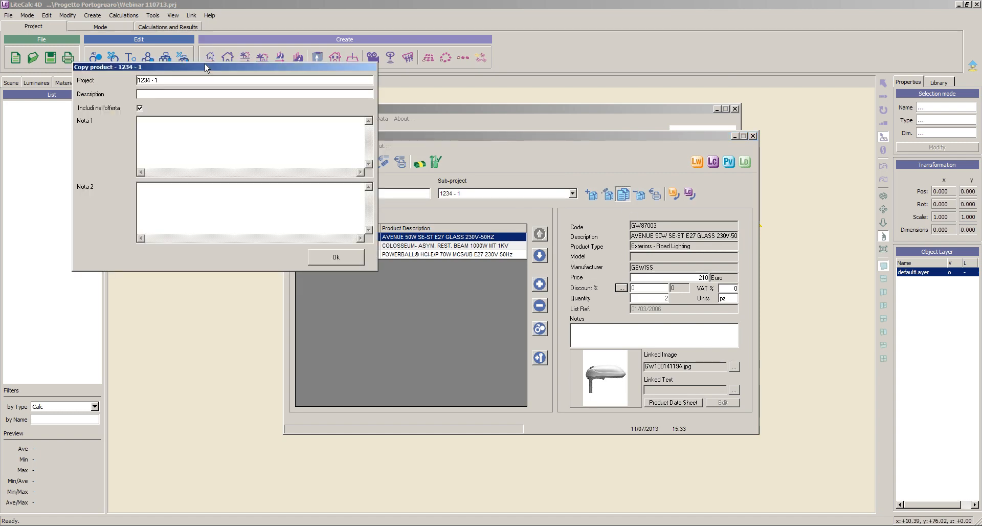
pyautogui.moveTo(204, 67); pyautogui.dragTo(459, 161)
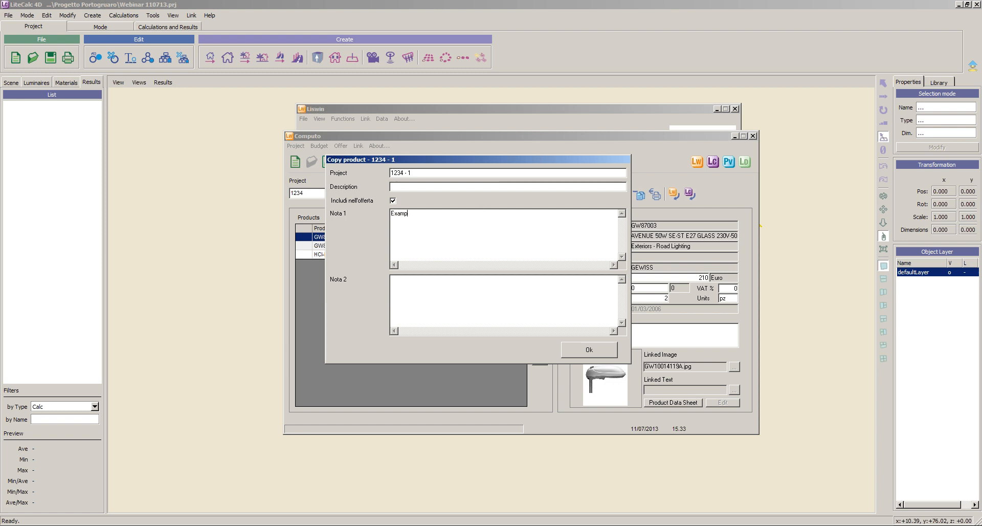
pyautogui.hotkey('shift', 'Home')
pyautogui.hotkey('ctrl', 'v')
pyautogui.hotkey('ctrl', 'v')
pyautogui.hotkey('ctrl', 'v')
pyautogui.hotkey('ctrl', 'v')
pyautogui.hotkey('ctrl', 'v')
pyautogui.hotkey('ctrl', 'v')
pyautogui.hotkey('ctrl', 'v')
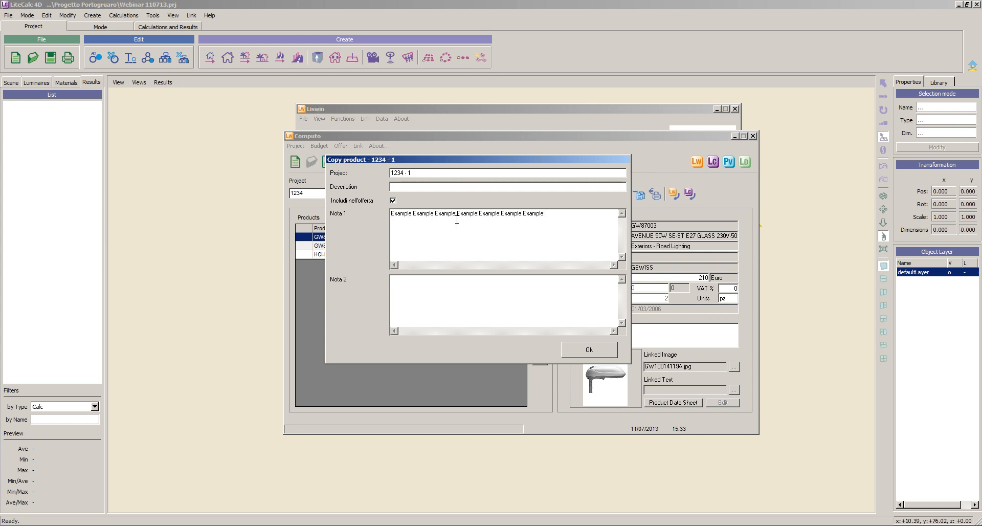
pyautogui.hotkey('shift', 'Home')
pyautogui.hotkey('ctrl', 'v')
pyautogui.hotkey('ctrl', 'v')
pyautogui.hotkey('ctrl', 'v')
pyautogui.hotkey('ctrl', 'v')
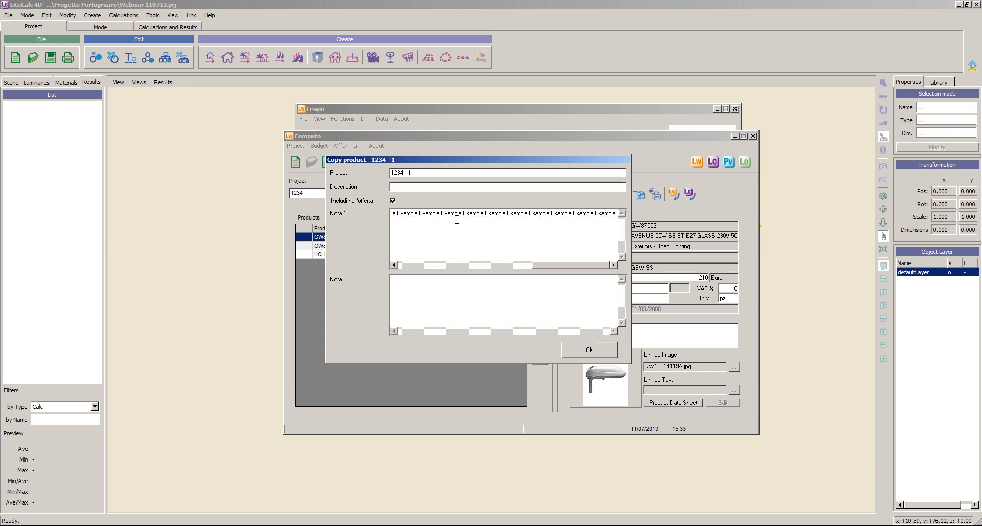
pyautogui.hotkey('ctrl', 'z')
# - Duplicate the line of "Example" words in Nota 1 to make four identical lines
pyautogui.hotkey('ctrl', 'c')
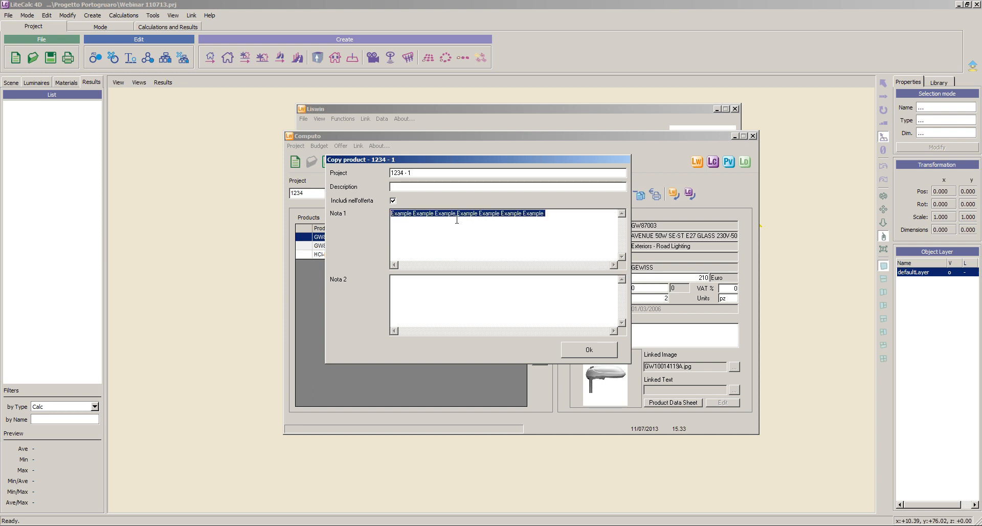
pyautogui.press('Home')
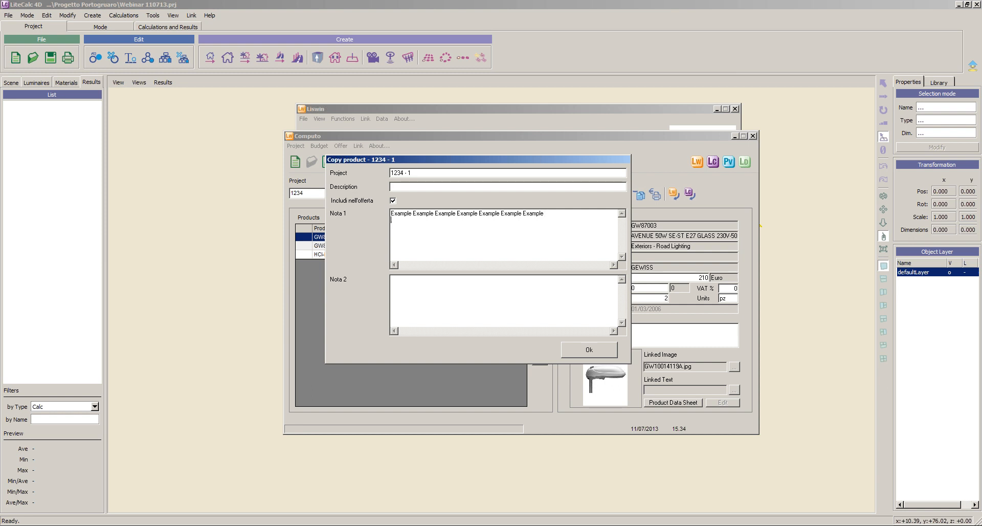
pyautogui.hotkey('ctrl', 'v')
pyautogui.hotkey('ctrl', 'v')
pyautogui.hotkey('ctrl', 'v')
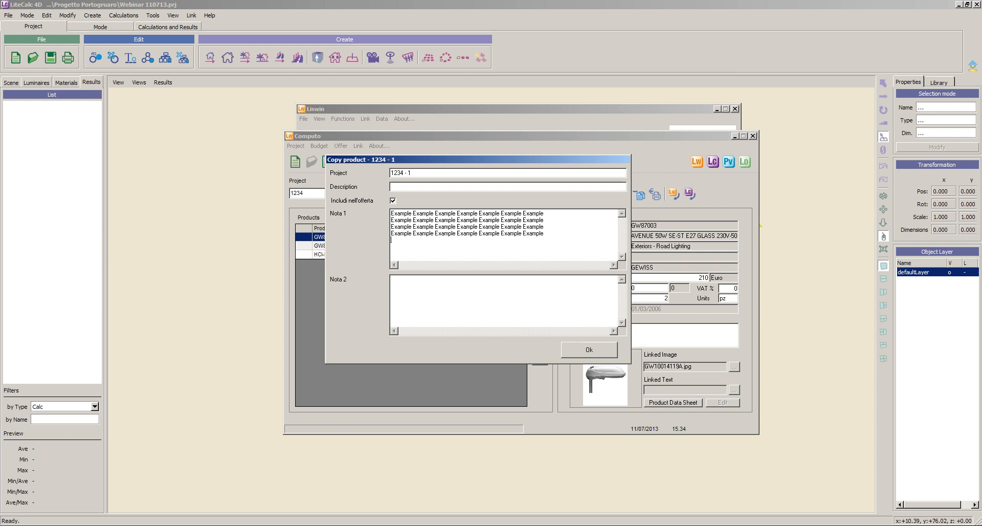
# - Add a fifth line of "Example" words to Nota 1, copy all five lines into Nota 2 and confirm the sub-project details
pyautogui.hotkey('ctrl', 'v')
pyautogui.hotkey('shift', 'Up')
pyautogui.hotkey('shift', 'Up')
pyautogui.hotkey('shift', 'Up')
pyautogui.hotkey('shift', 'Up')
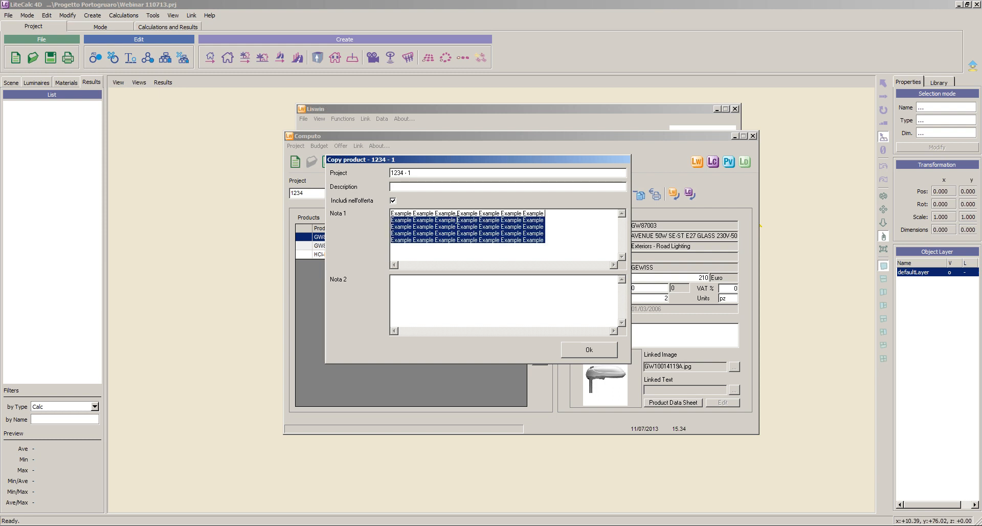
pyautogui.hotkey('shift', 'Up')
pyautogui.hotkey('ctrl', 'c')
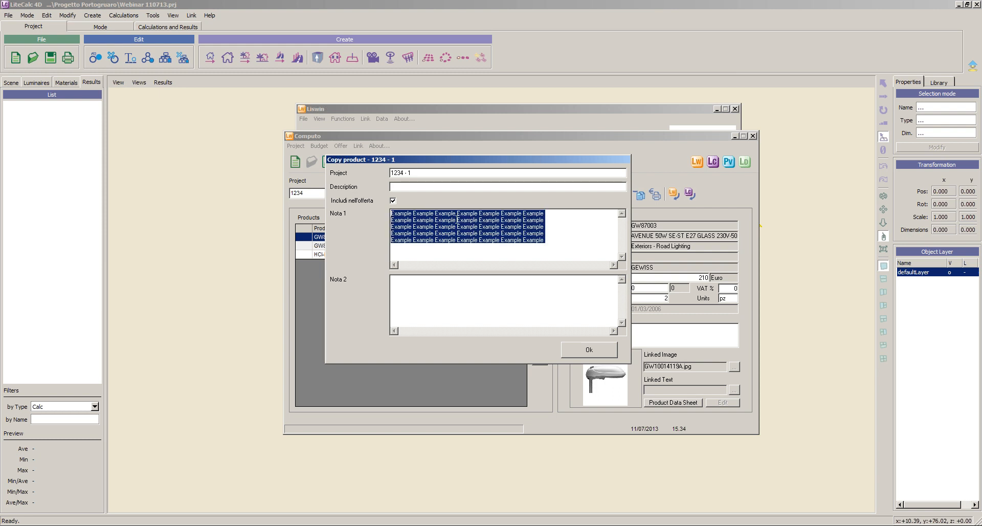
pyautogui.click(430, 295)
pyautogui.hotkey('ctrl', 'v')
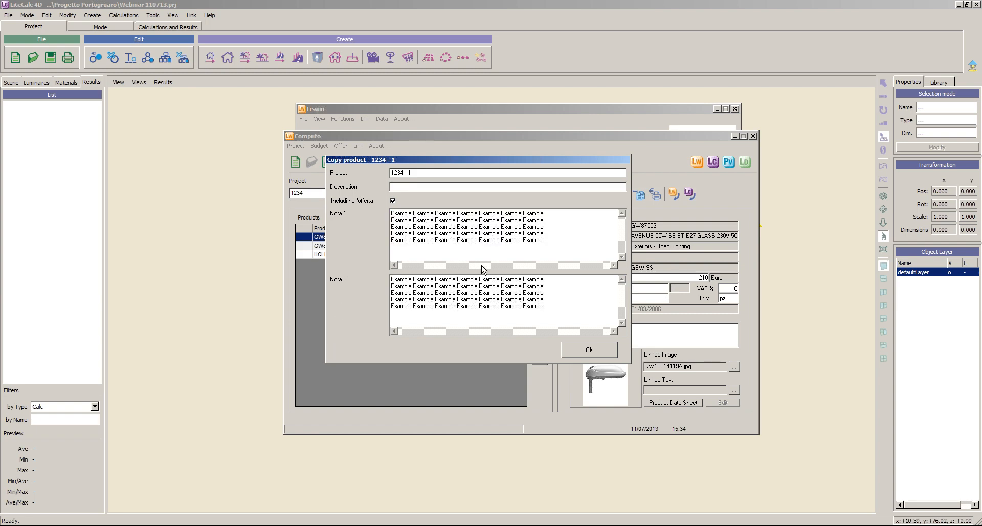
pyautogui.click(589, 350)
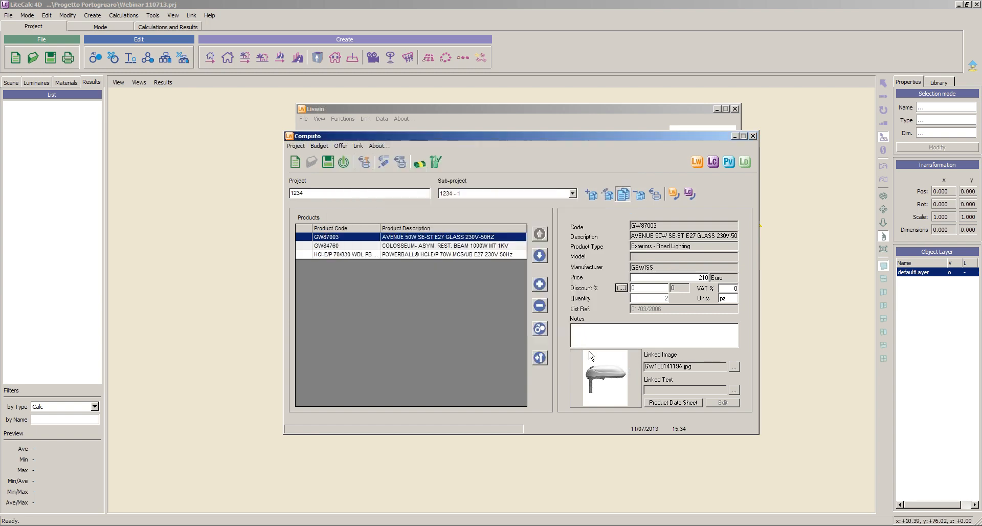
# - Preview the budget document of sub-project 1234 - 1 to examine its two notes, and close it
pyautogui.click(656, 194)
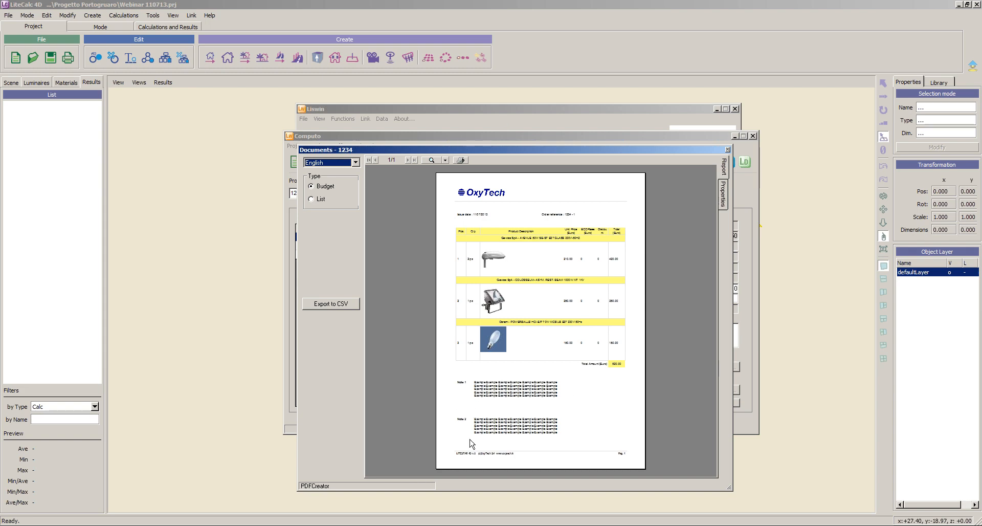
pyautogui.click(577, 448)
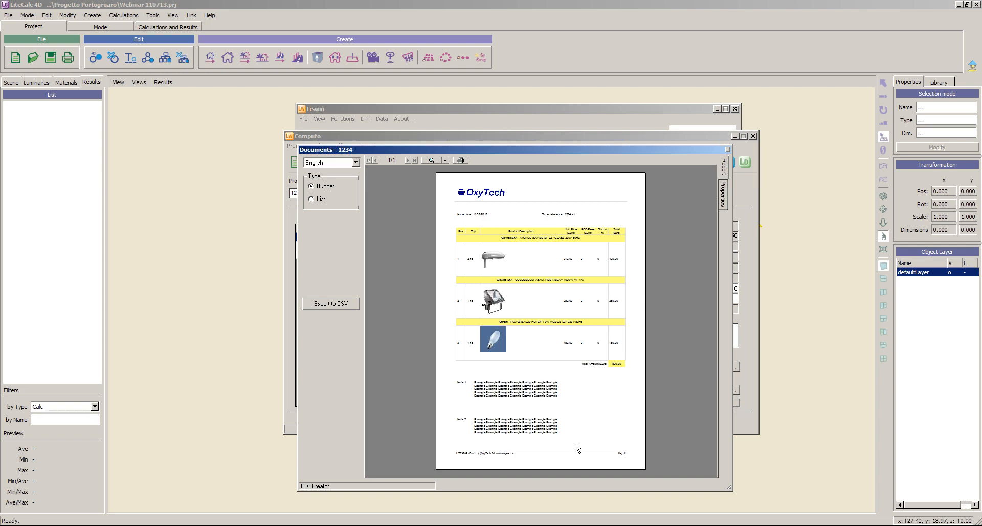
pyautogui.click(727, 149)
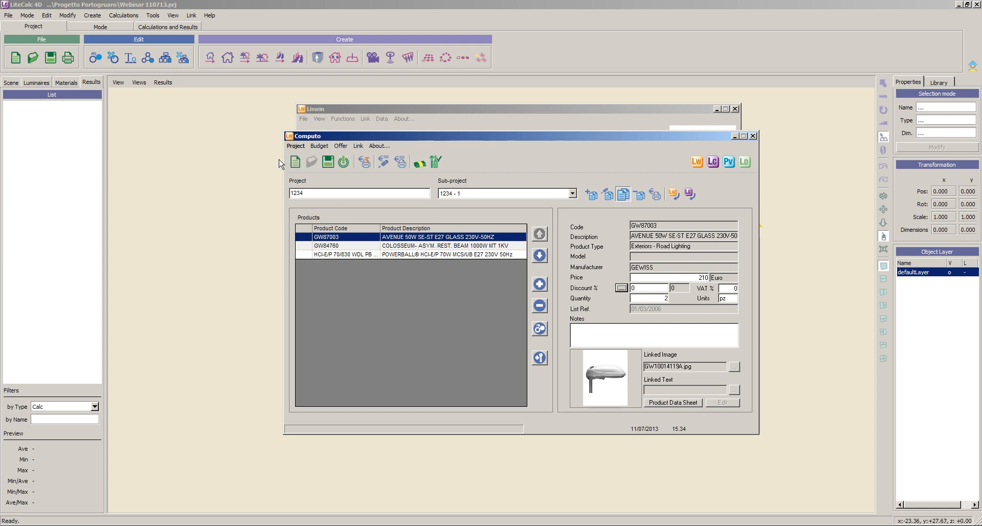
# - Add sub-project 1234 - 2 with the products from the Liswin products list, and preview its budget document
pyautogui.click(592, 194)
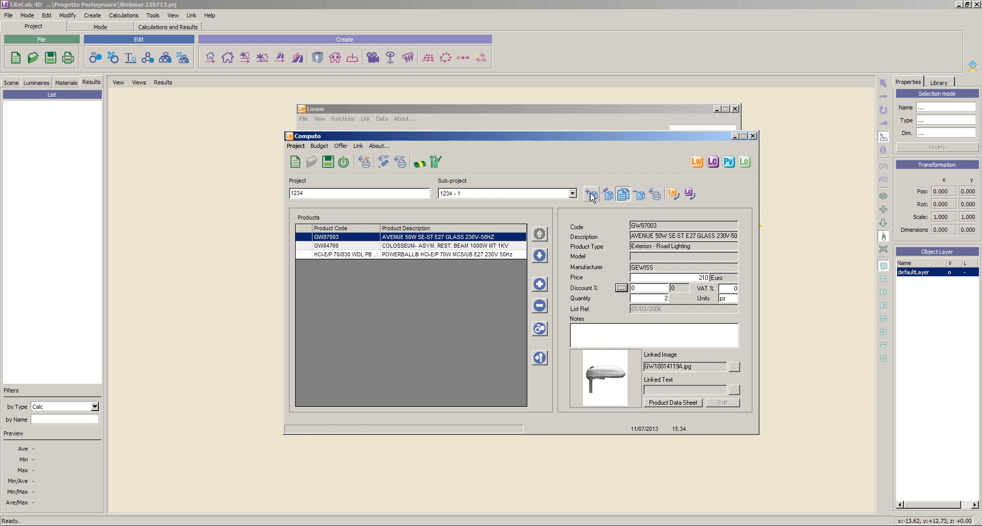
pyautogui.click(674, 195)
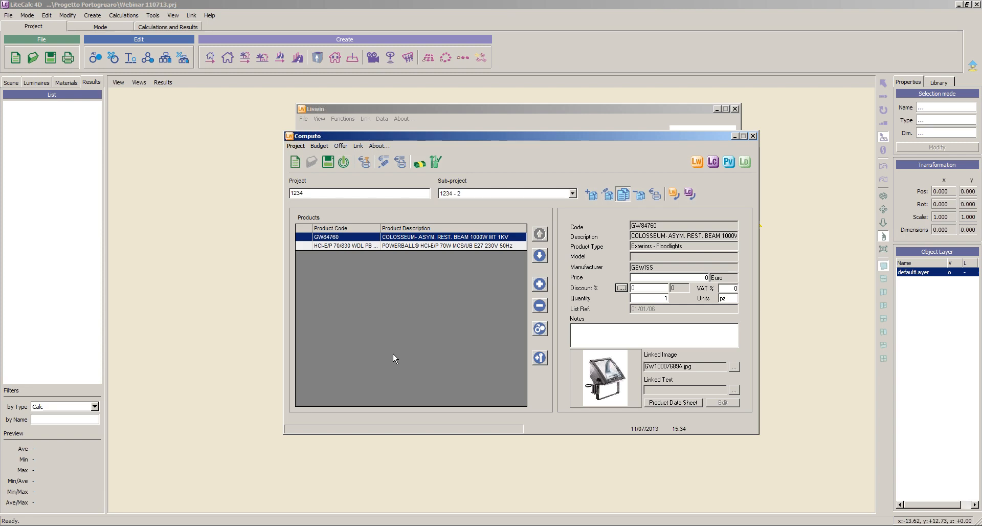
pyautogui.click(655, 194)
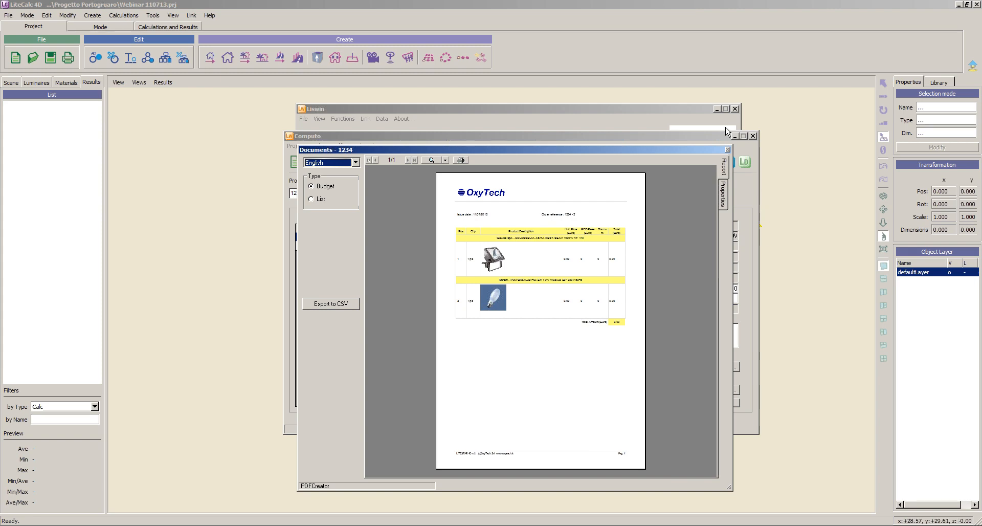
pyautogui.click(727, 149)
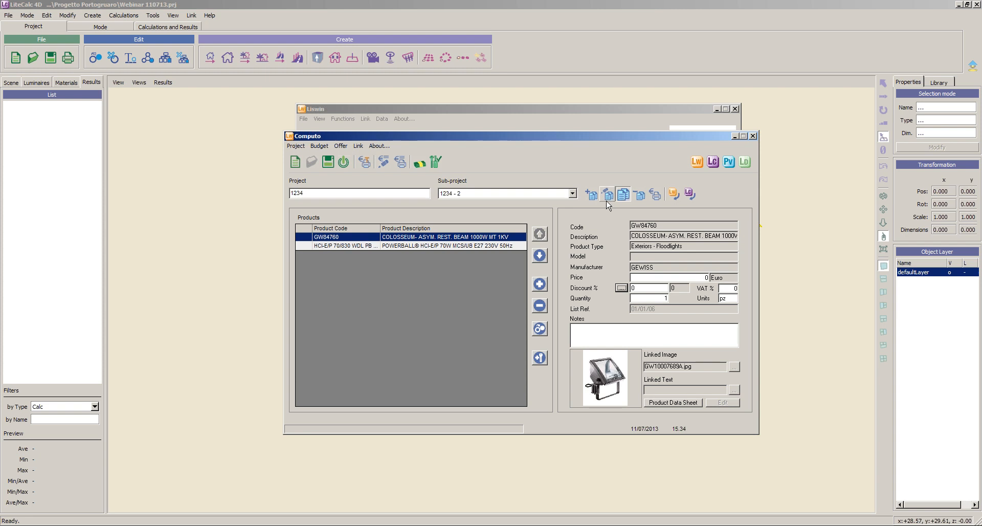
# - Preview both pages of the whole project's budget document, and show it with the sub-projects merged as a List
pyautogui.click(364, 162)
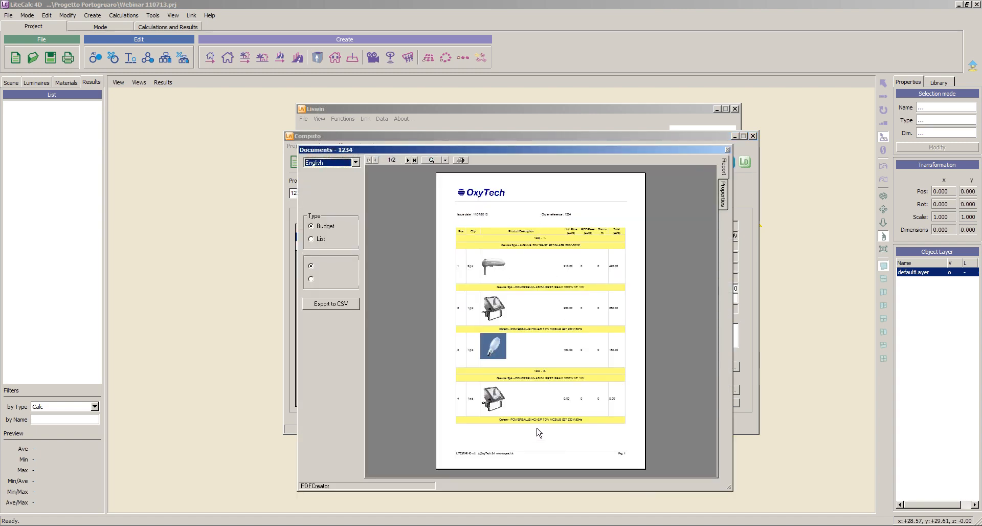
pyautogui.click(409, 160)
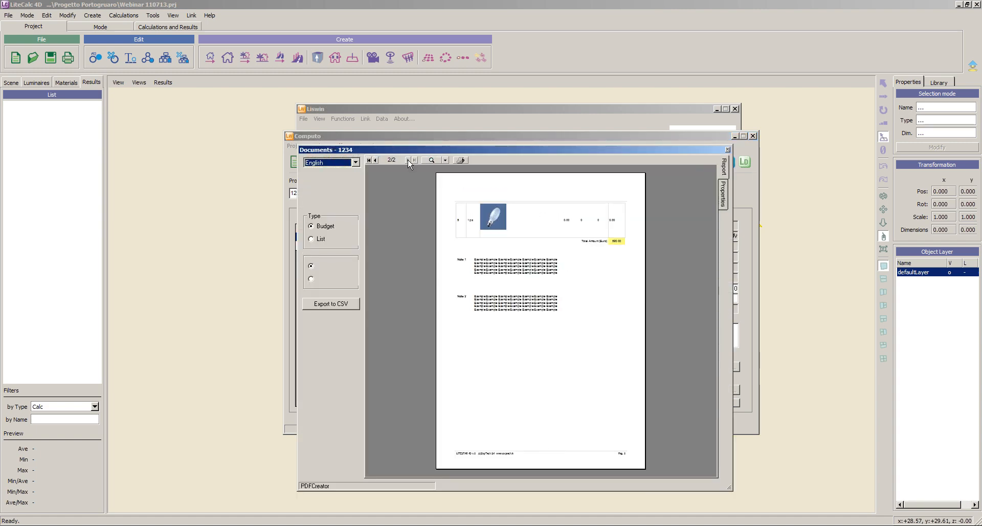
pyautogui.click(376, 161)
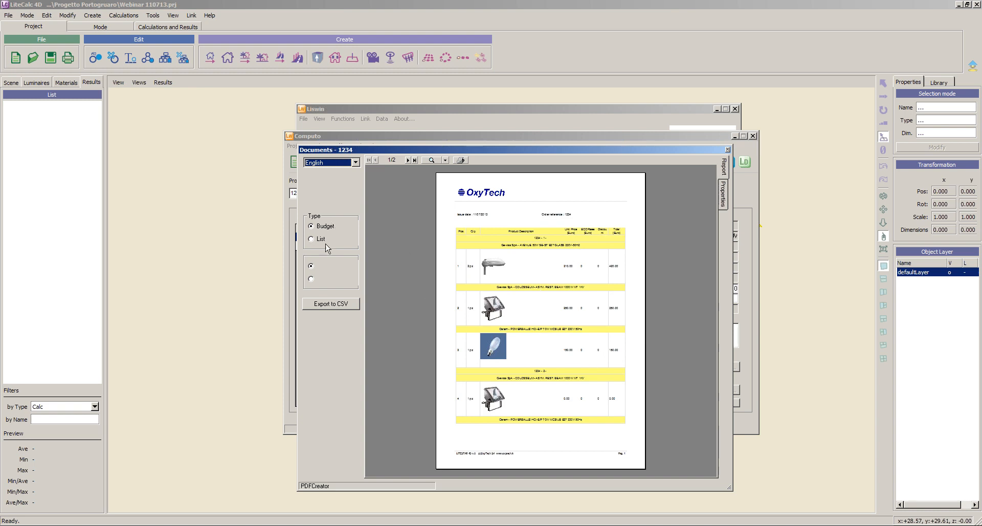
pyautogui.click(311, 279)
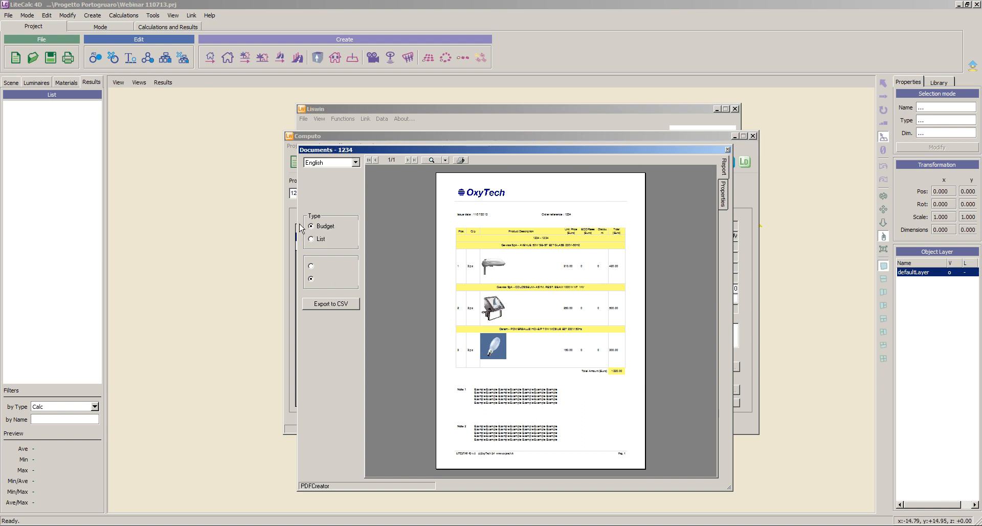
pyautogui.click(311, 239)
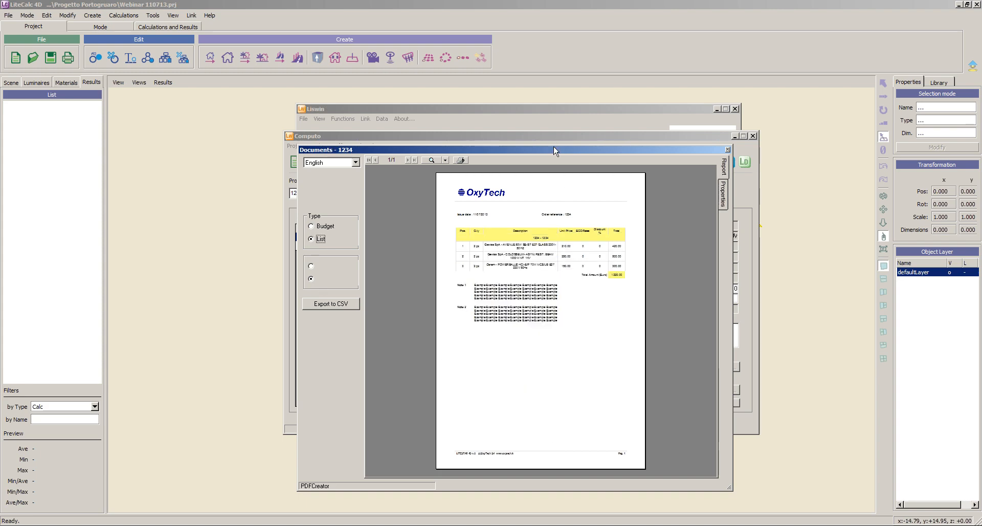
# - Enlarge the project document preview to examine the product list and notes, and close it
pyautogui.moveTo(553, 146); pyautogui.dragTo(554, 7)
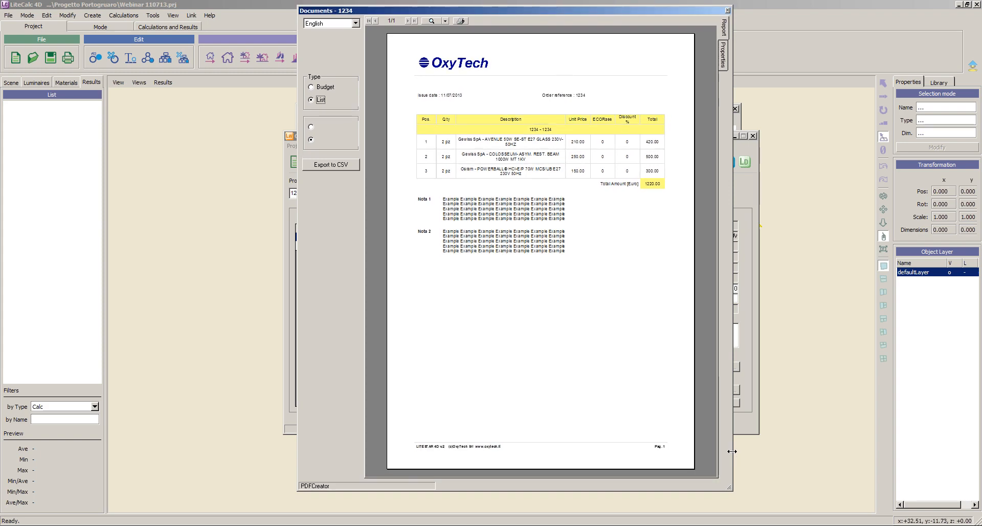
pyautogui.moveTo(732, 452); pyautogui.dragTo(811, 452)
pyautogui.moveTo(572, 490); pyautogui.dragTo(571, 521)
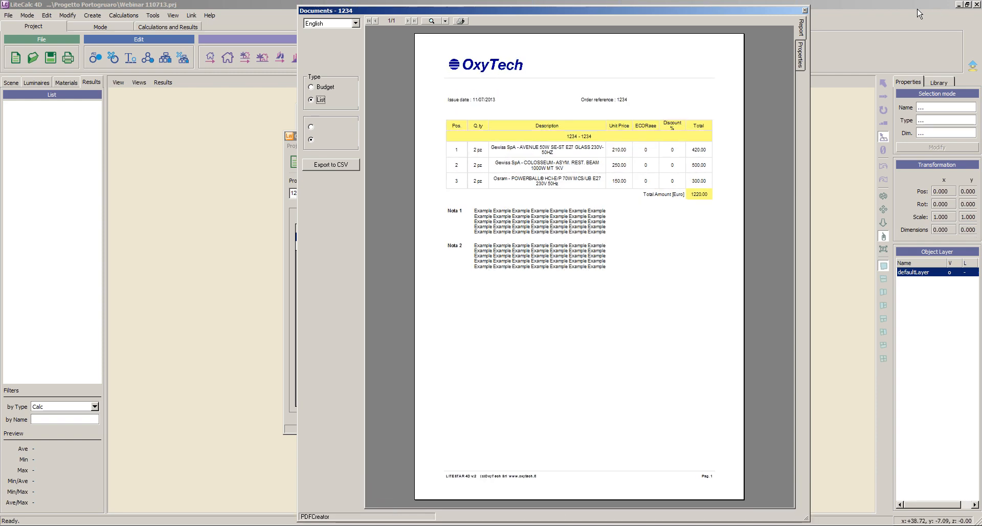
pyautogui.click(805, 10)
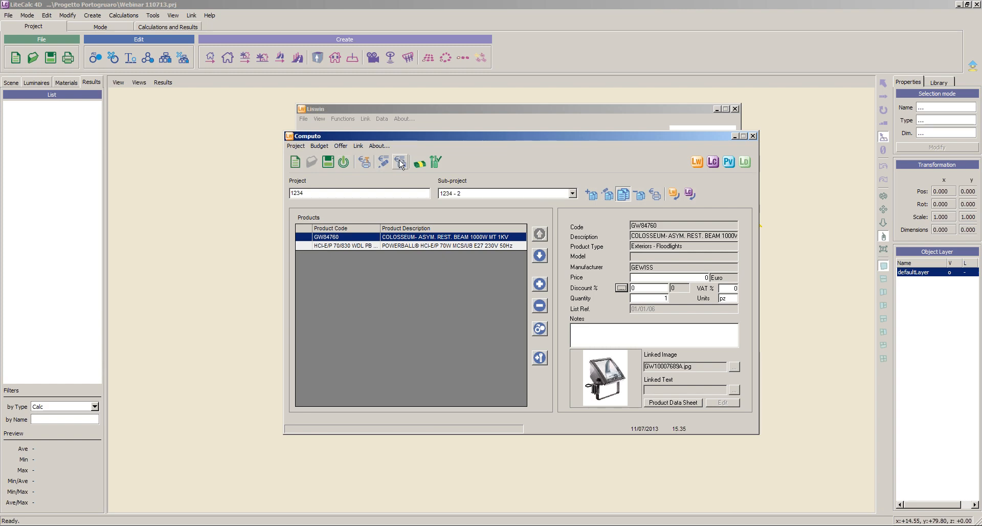
# - Generate the project offer with its data fields left blank, compare layouts Mod. A and Mod. B, and close the preview
pyautogui.click(384, 163)
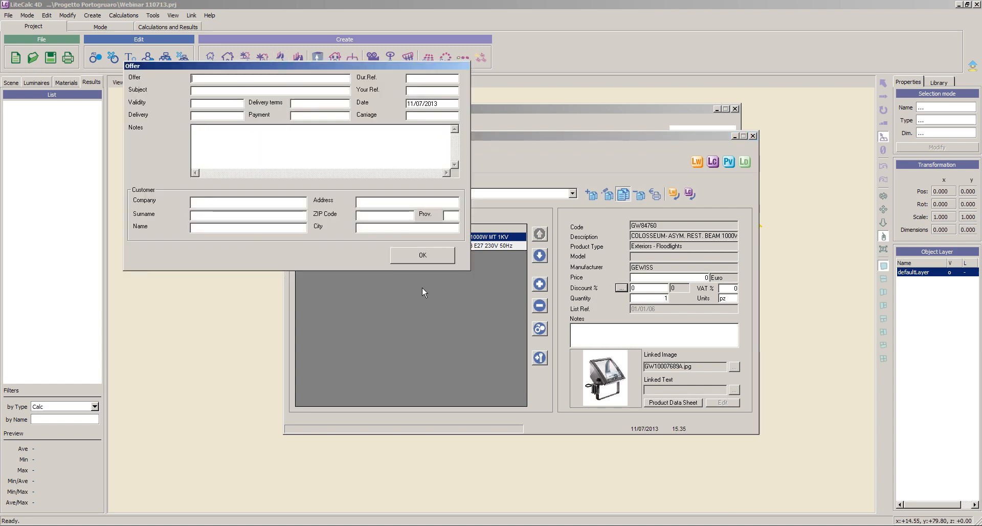
pyautogui.click(422, 255)
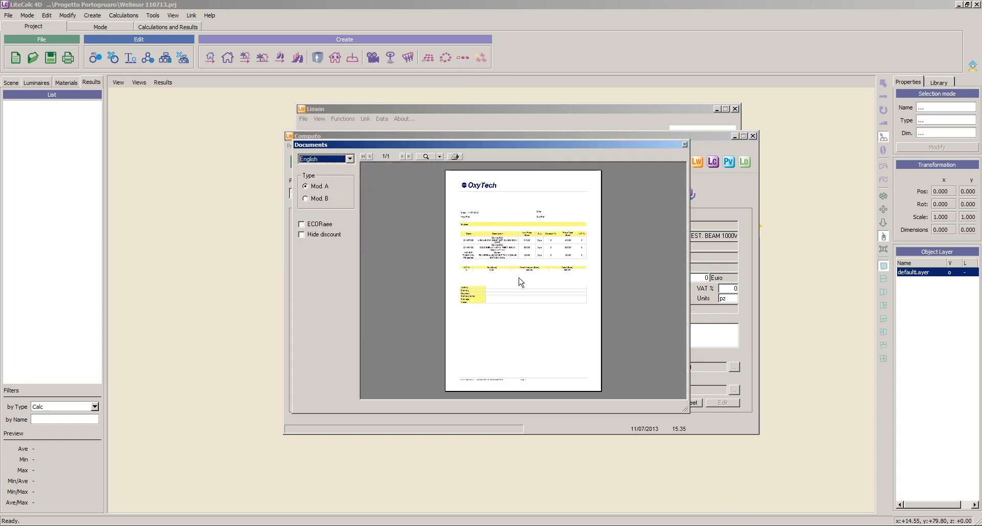
pyautogui.click(307, 200)
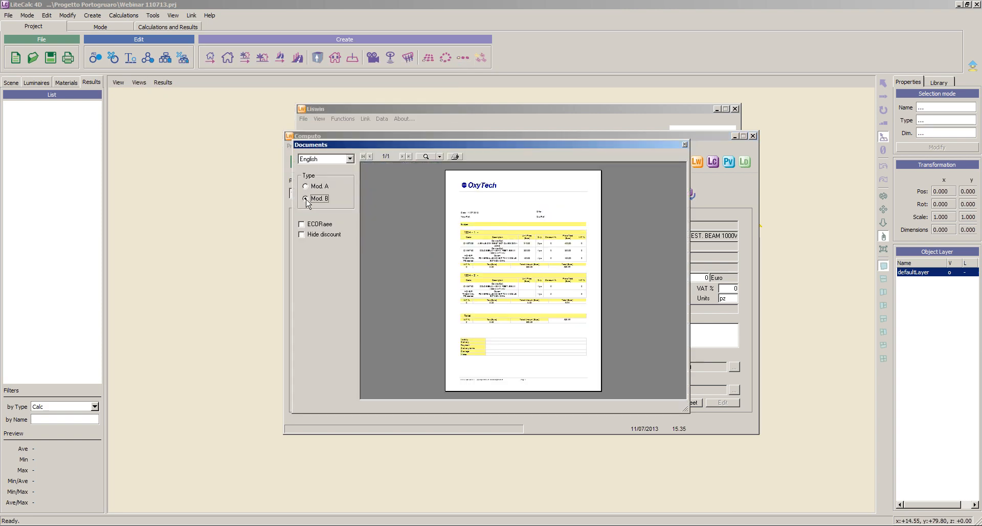
pyautogui.click(306, 187)
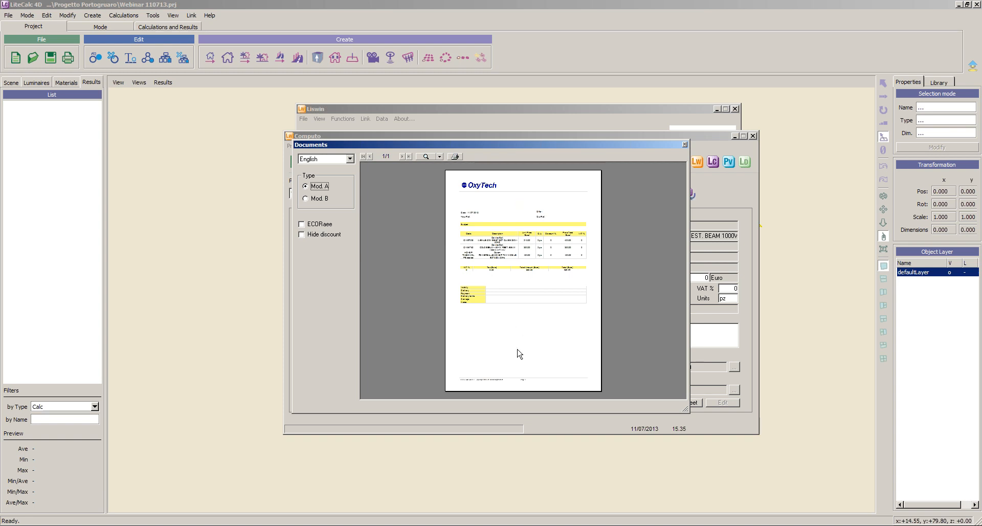
pyautogui.click(306, 198)
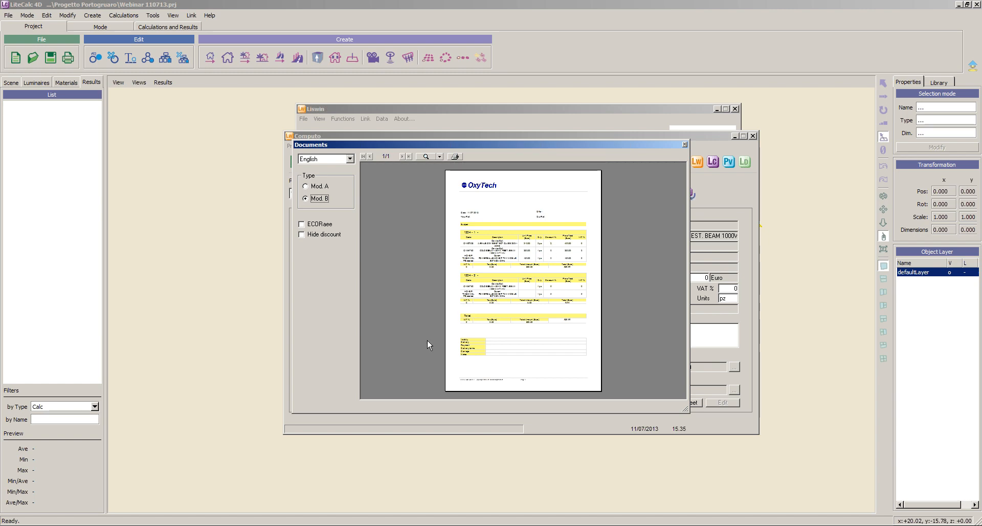
pyautogui.click(685, 145)
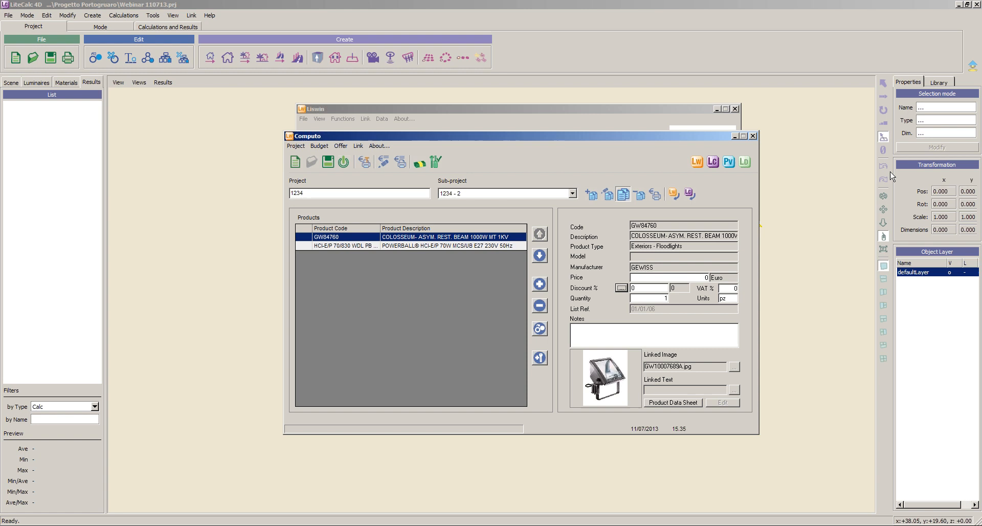
# - Close Computo and save its project in Documenti as an Oxytech Project File named 456
pyautogui.click(753, 136)
pyautogui.click(457, 291)
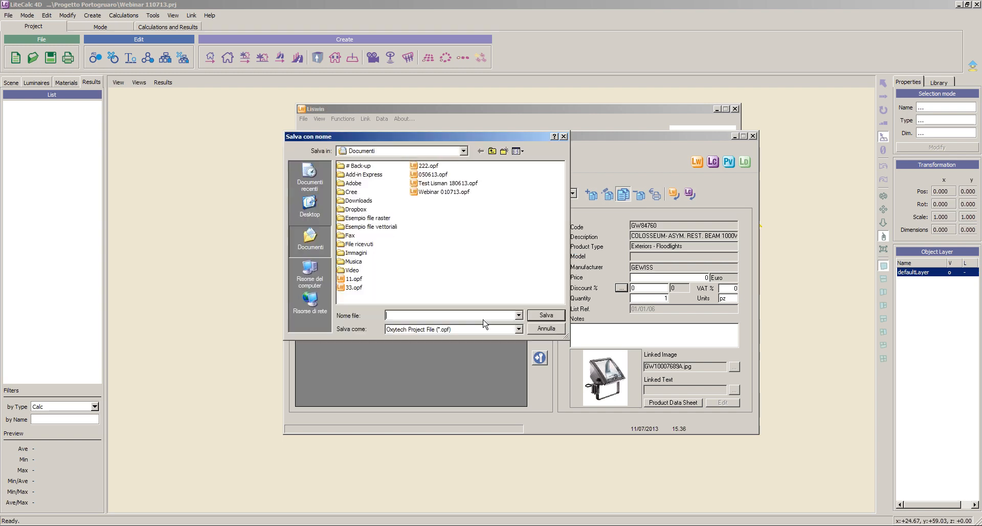
pyautogui.write('456')
pyautogui.click(540, 317)
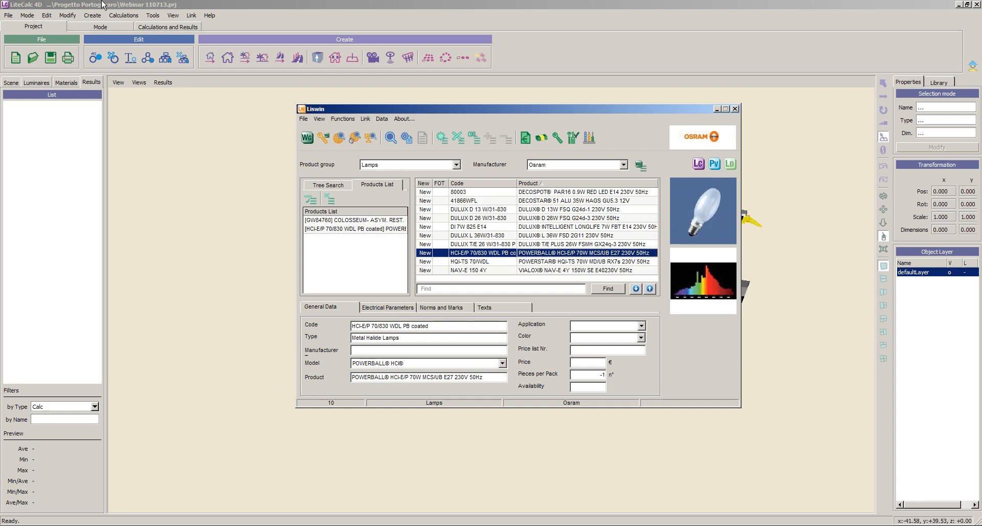
# - Show the Liswin tree search for the Luminaires product group and limit the manufacturer to Gewiss SpA
pyautogui.click(456, 164)
pyautogui.click(389, 175)
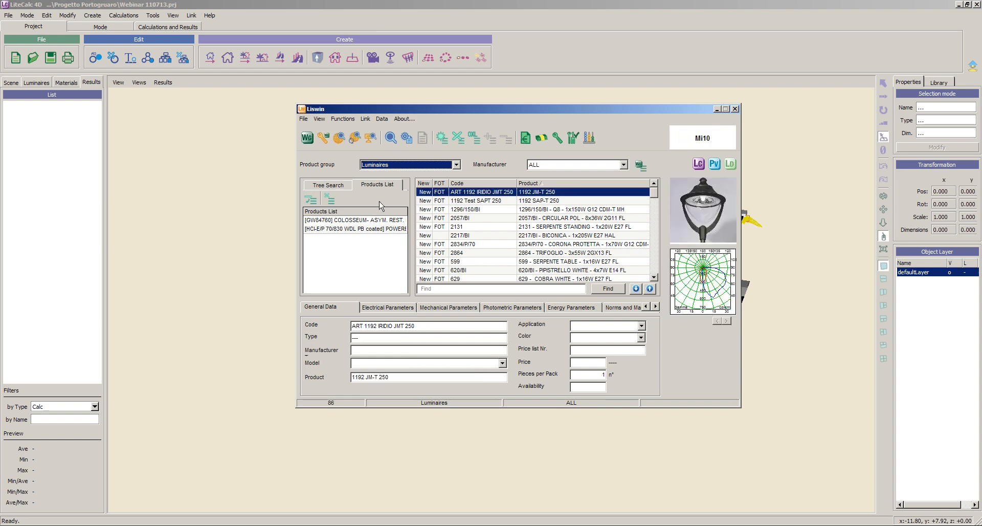
pyautogui.click(333, 185)
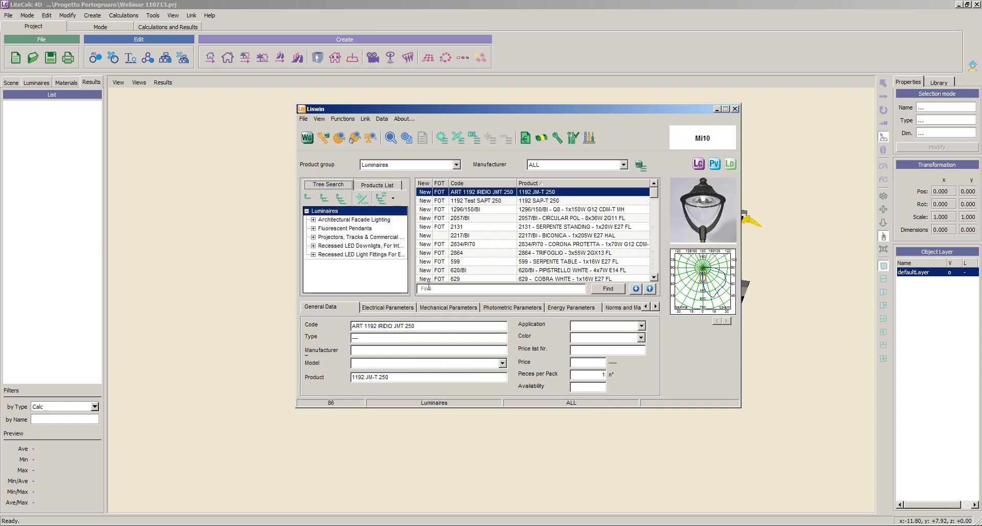
pyautogui.click(393, 198)
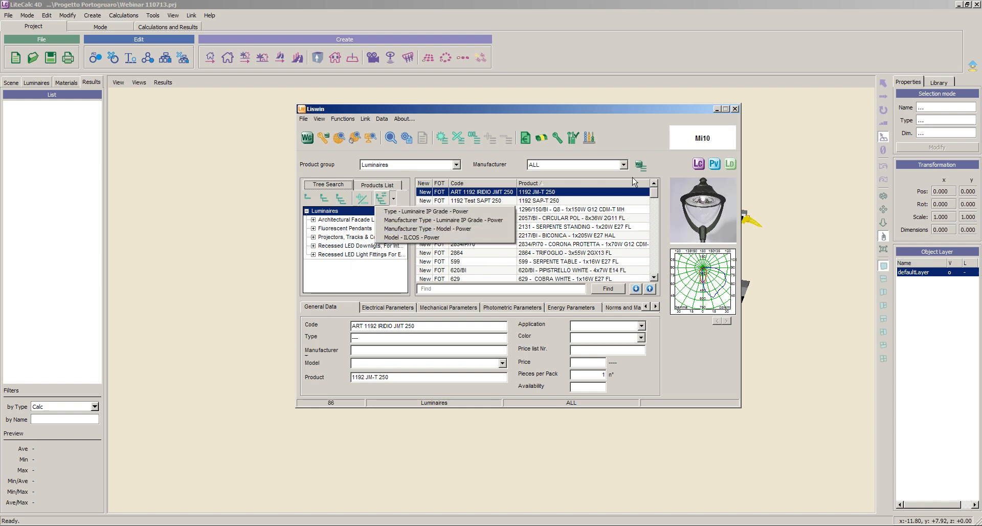
pyautogui.click(624, 165)
pyautogui.click(624, 165)
pyautogui.click(545, 196)
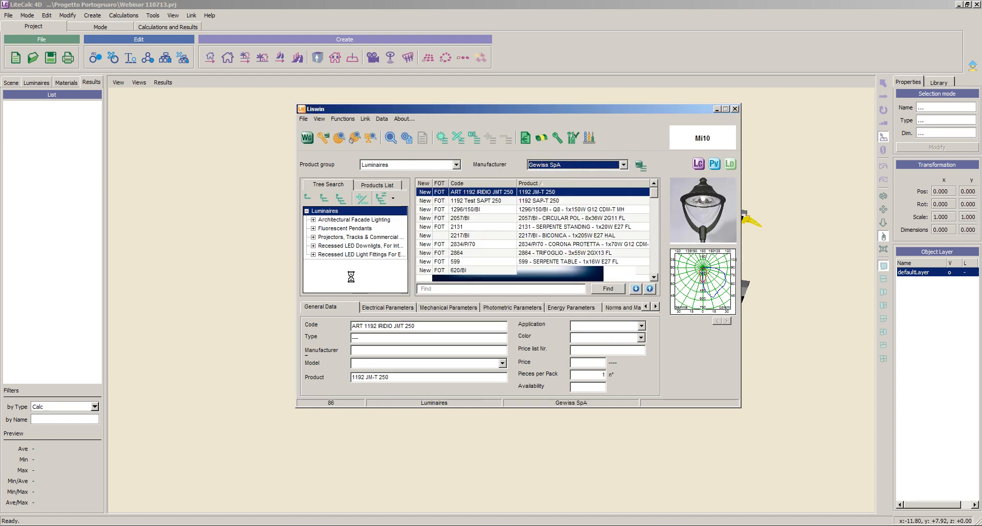
# - Arrange the luminaire tree by Model - ILCOS - Power and select GW87003 under AVENUE, ST, 50 W
pyautogui.click(393, 199)
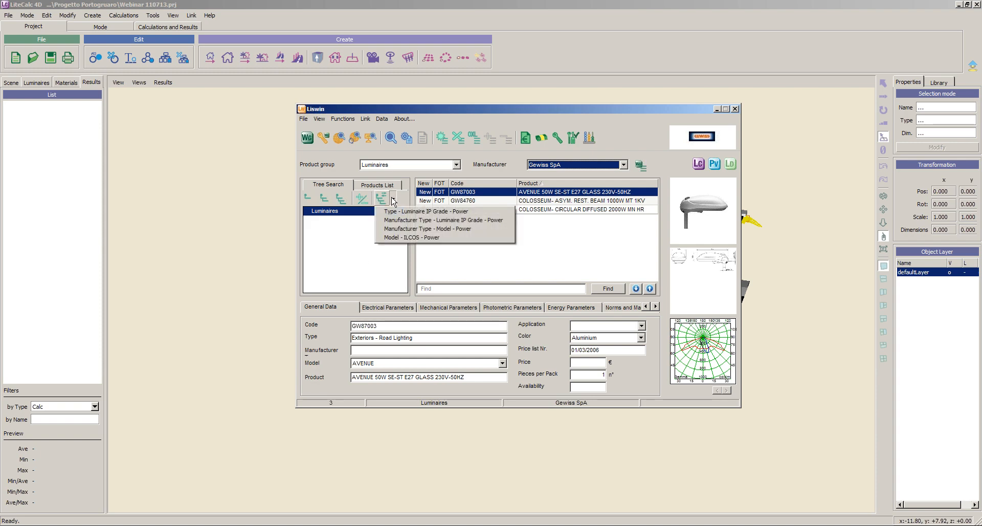
pyautogui.click(395, 239)
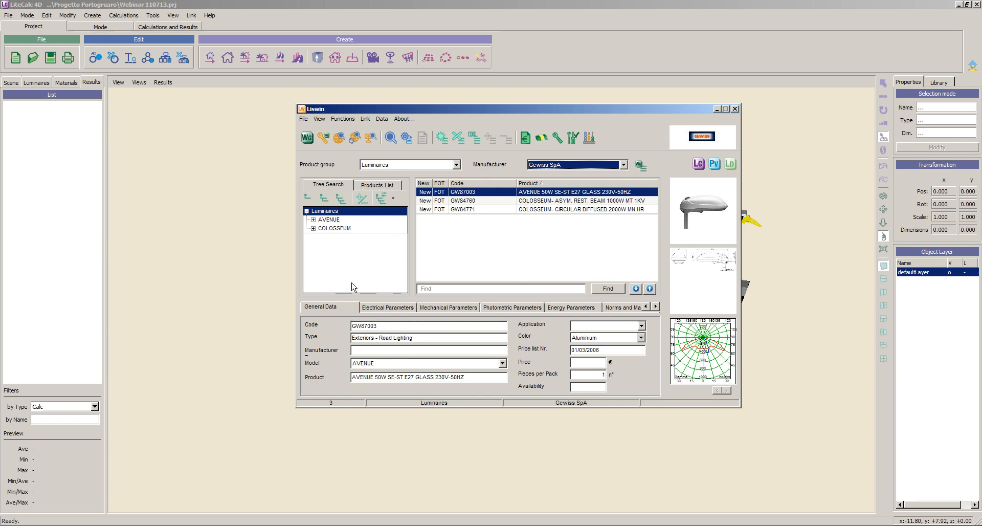
pyautogui.click(313, 220)
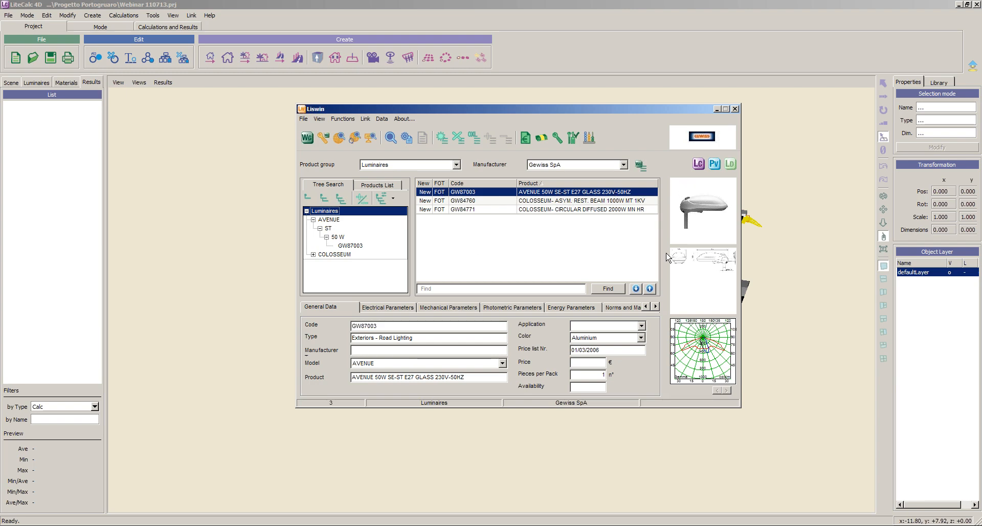
pyautogui.click(353, 246)
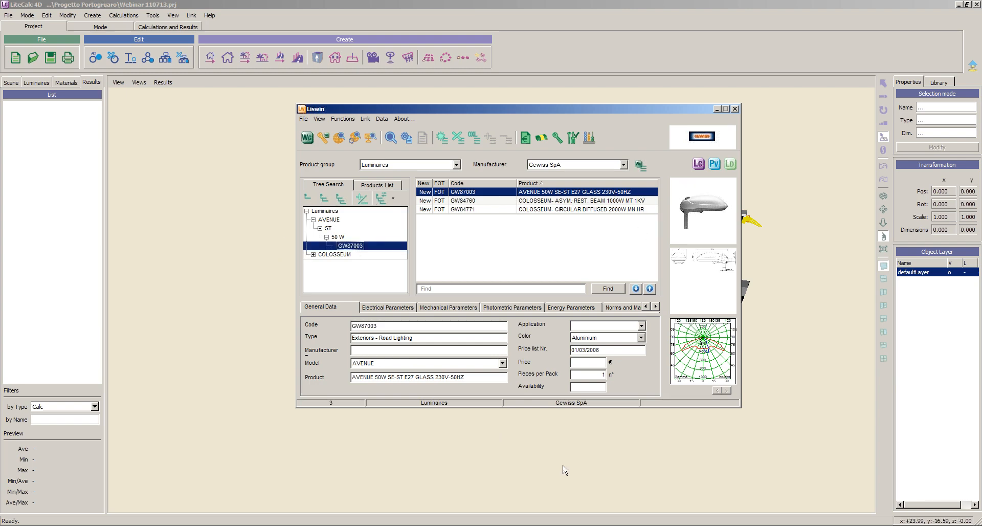
# - Expand the COLOSSEUM branch of the luminaire tree and view products GW84771 (MN, 1950 W) and GW84760 (MT, 985 W)
pyautogui.click(313, 254)
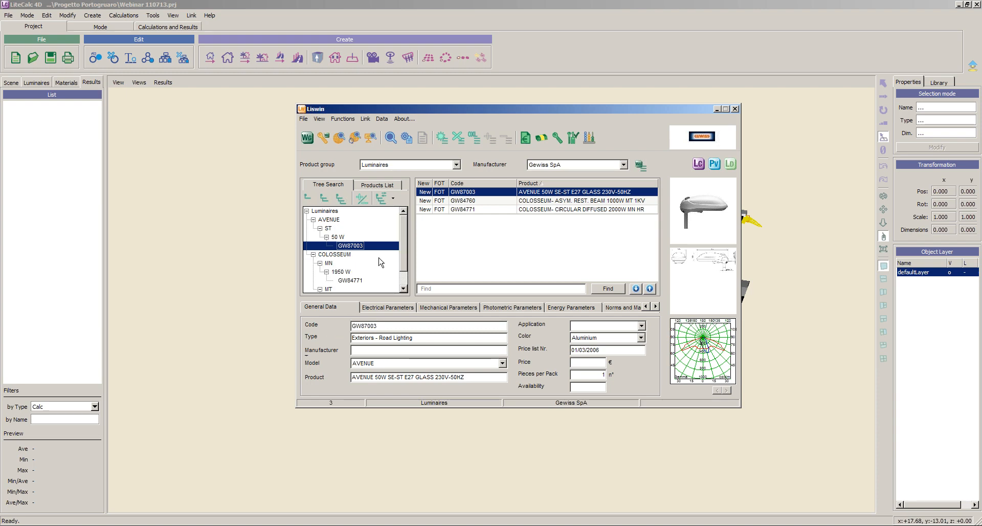
pyautogui.scroll(-1, 403, 247)
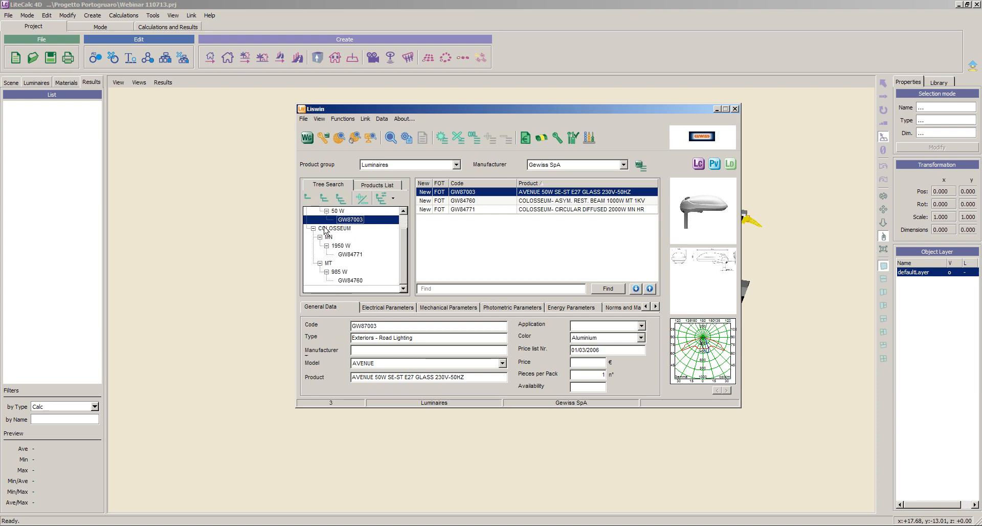
pyautogui.click(352, 254)
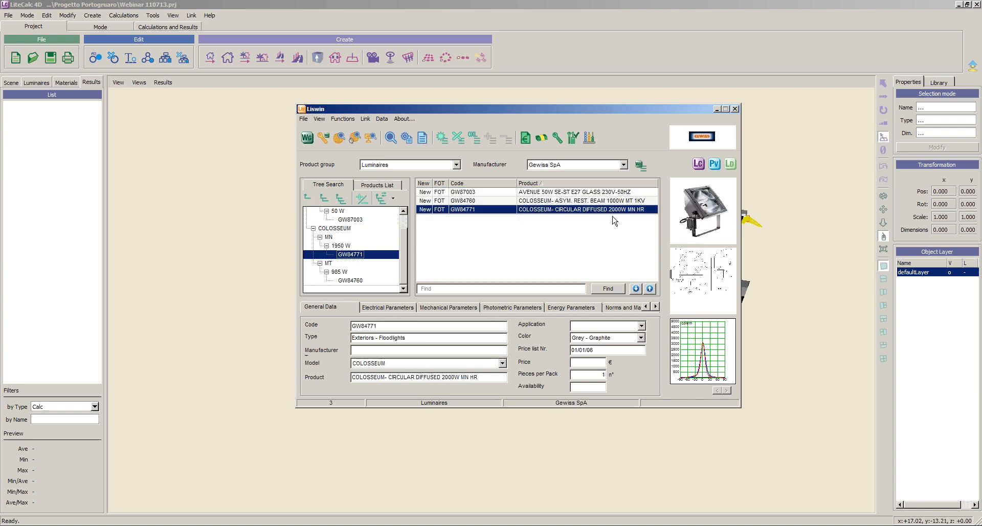
pyautogui.click(353, 280)
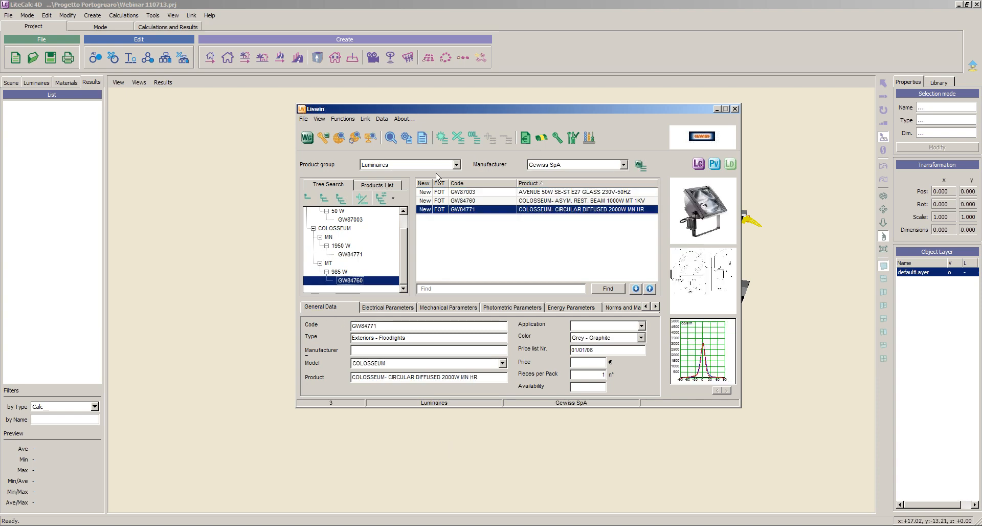
# - Arrange the luminaire tree by Type - Luminaire IP Grade - Power
pyautogui.click(394, 199)
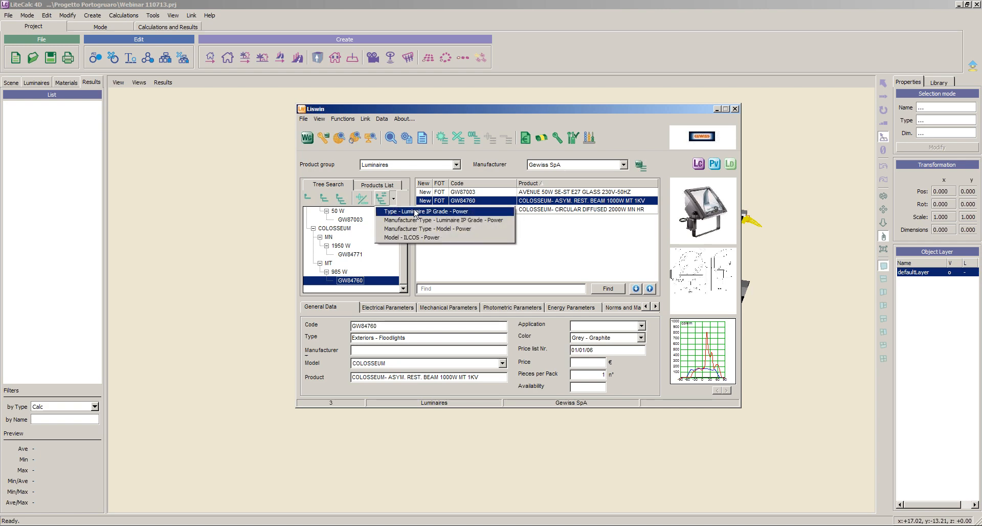
pyautogui.click(419, 212)
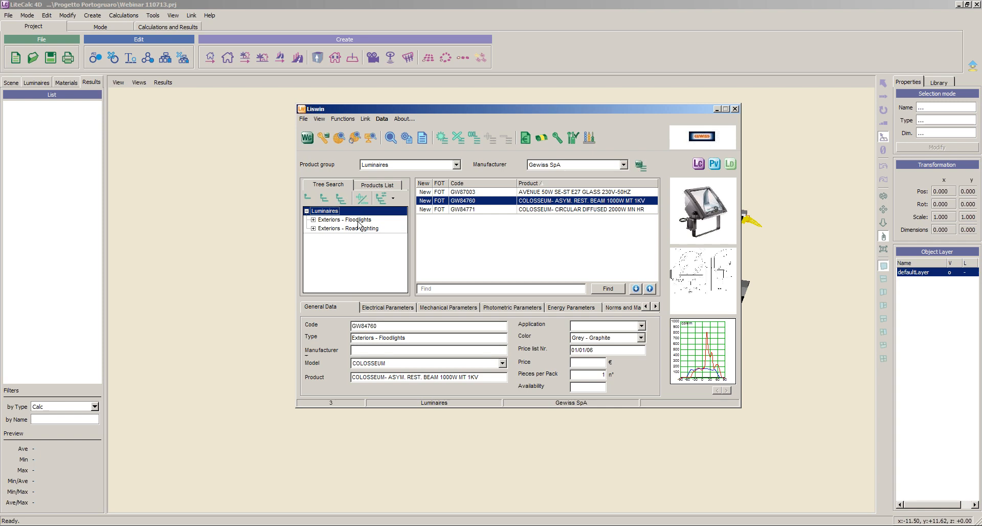
pyautogui.click(393, 198)
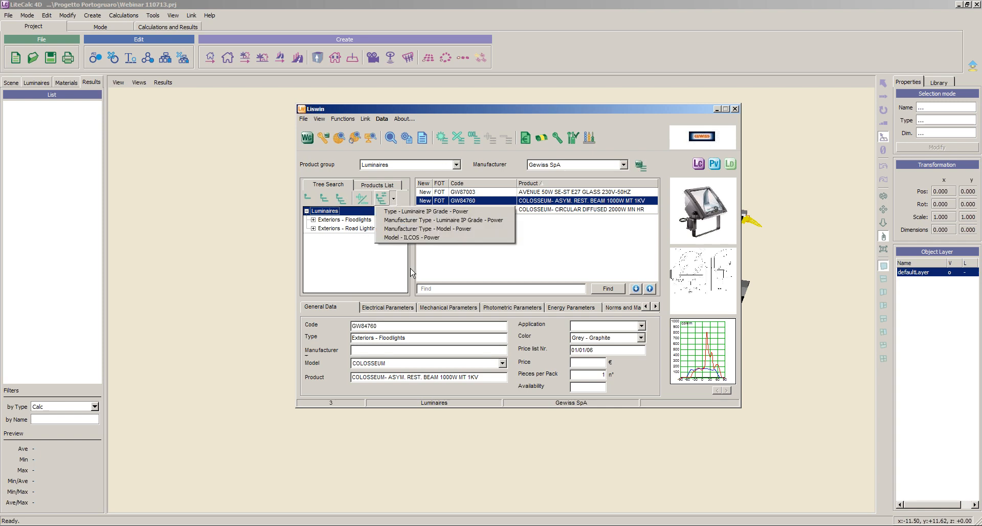
pyautogui.click(598, 242)
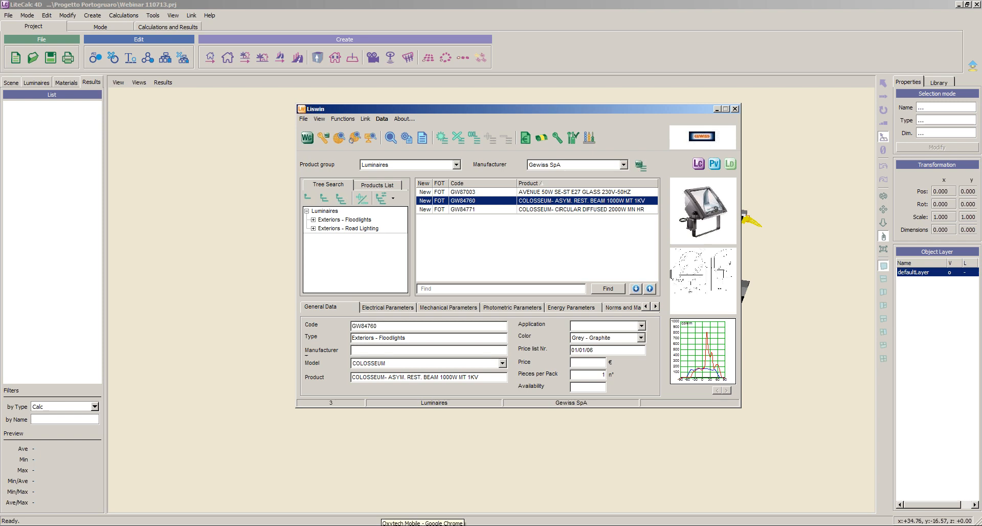
# - Switch to the Oxytech Mobile page in Chrome, shrink its window to phone size over Liswin, and open the Martinelli Luce catalogue
pyautogui.click(425, 525)
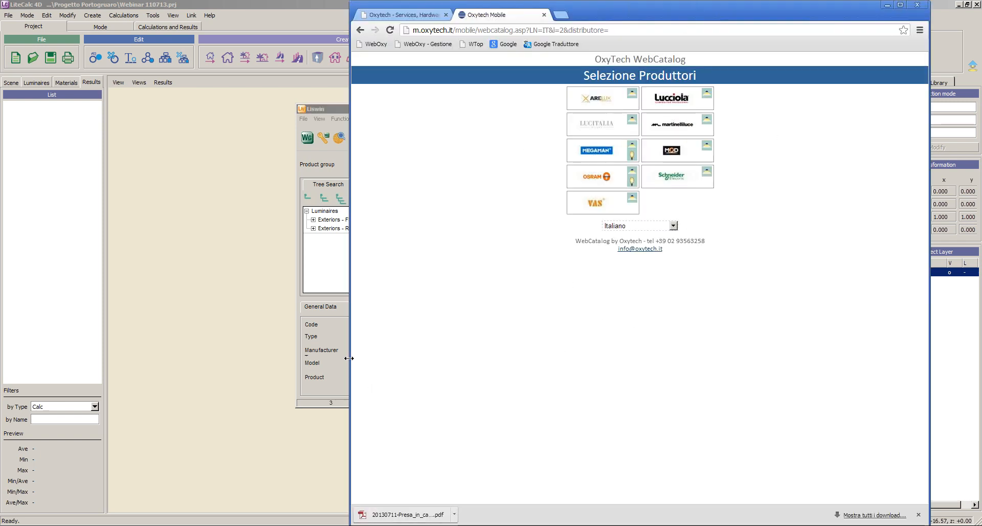
pyautogui.moveTo(349, 355); pyautogui.dragTo(767, 347)
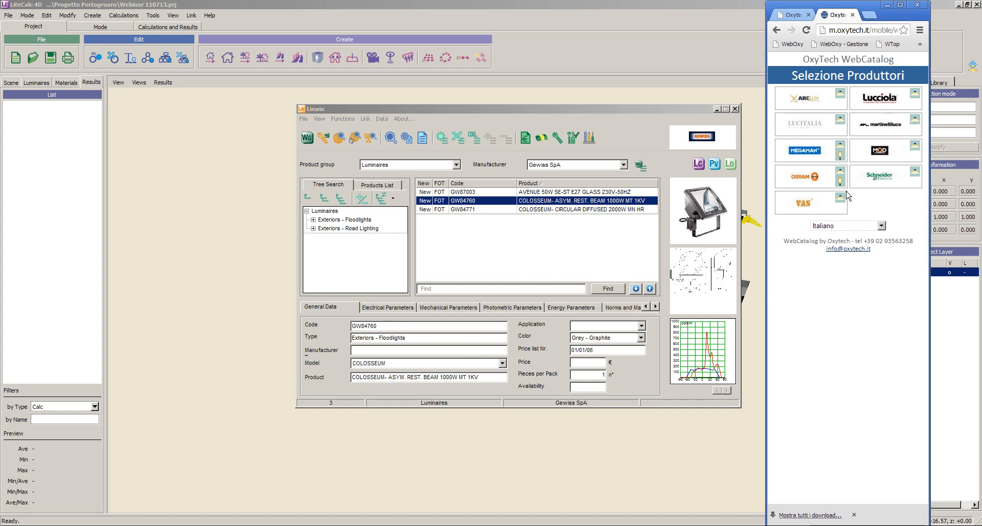
pyautogui.moveTo(866, 6); pyautogui.dragTo(513, 7)
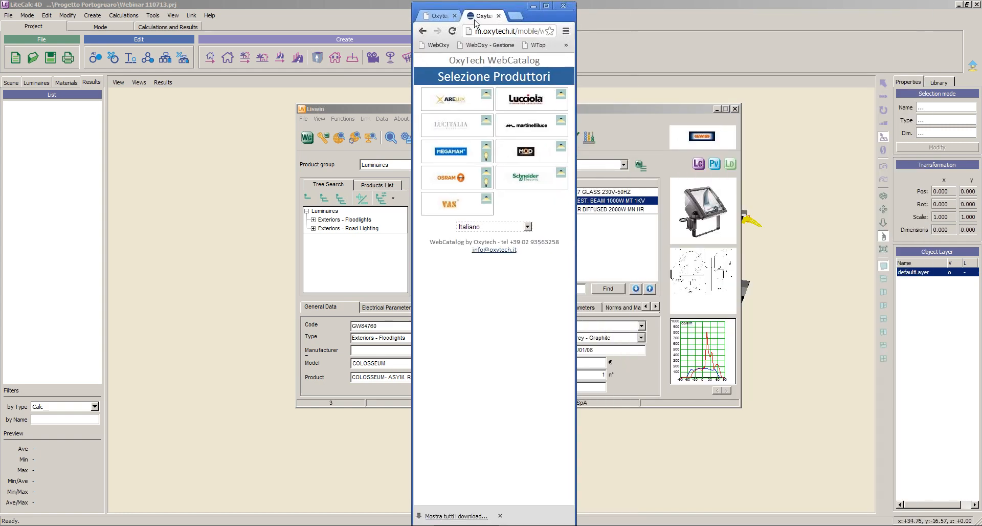
pyautogui.moveTo(467, 2); pyautogui.dragTo(521, 17)
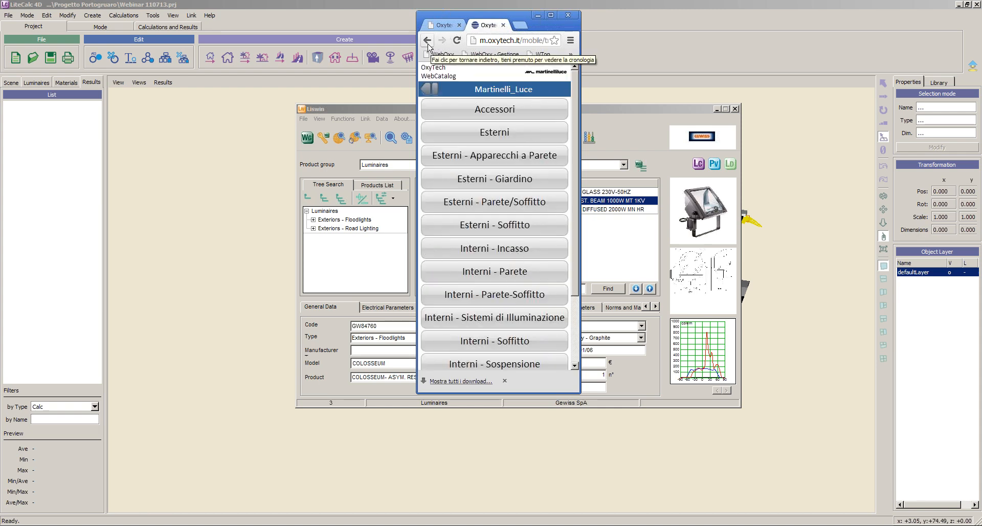
# - Change the WebCatalog language to English (Inglese) and look through the Martinelli Luce product categories
pyautogui.scroll(-2, 571, 165)
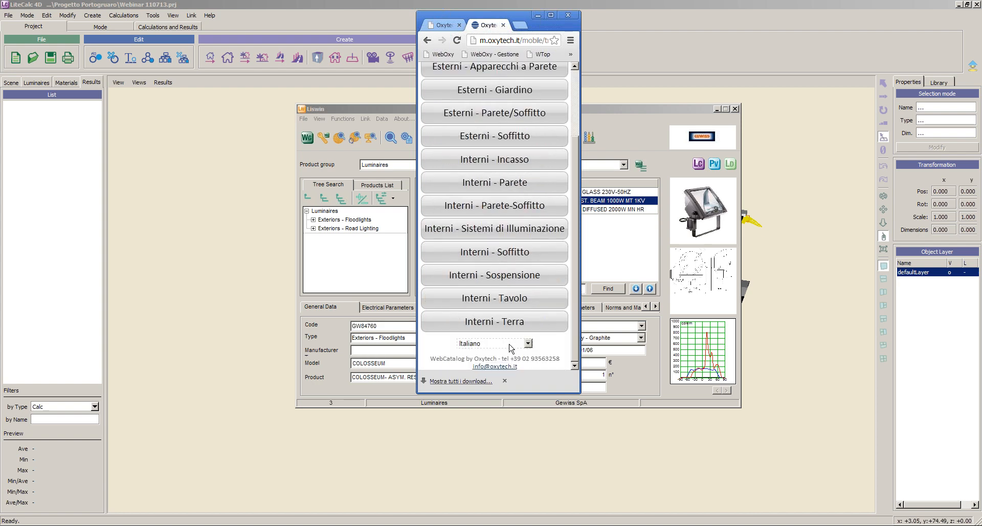
pyautogui.click(528, 344)
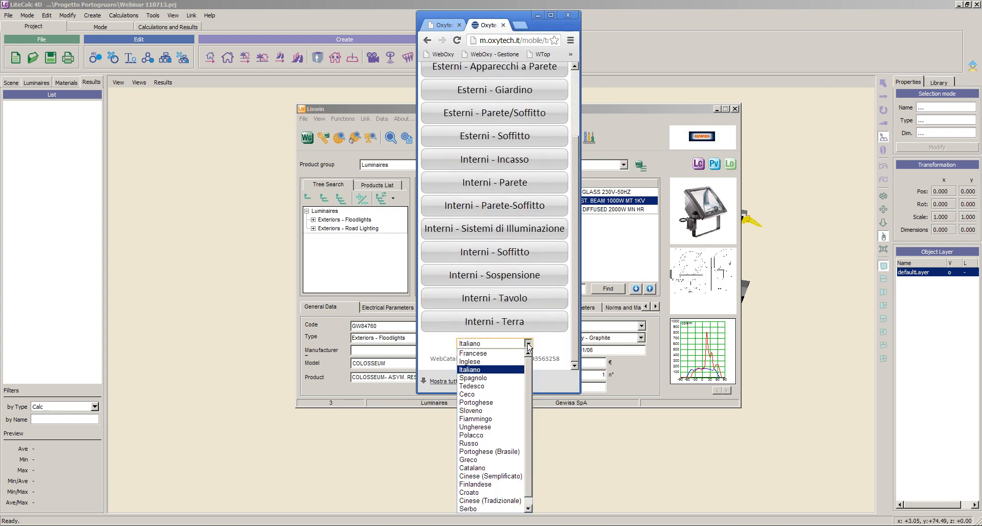
pyautogui.click(479, 363)
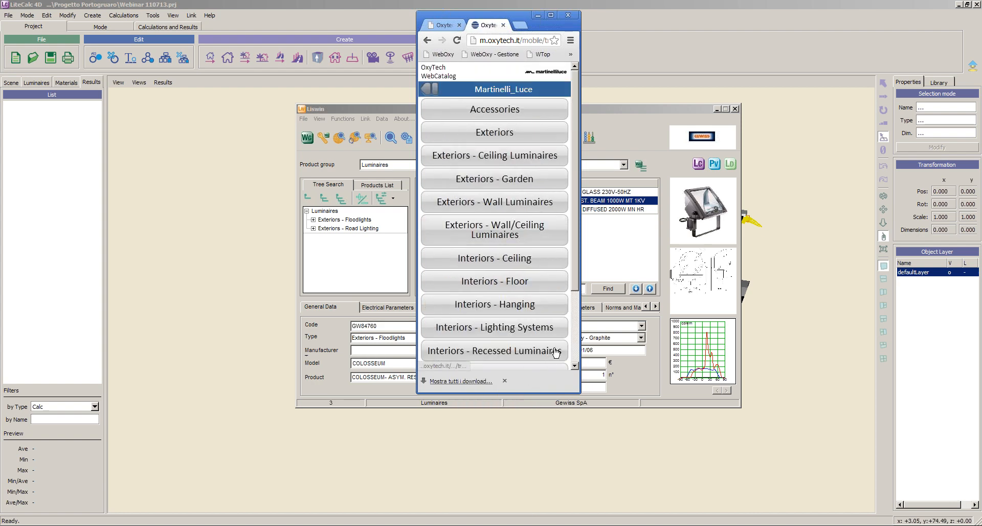
pyautogui.moveTo(575, 241); pyautogui.dragTo(576, 330)
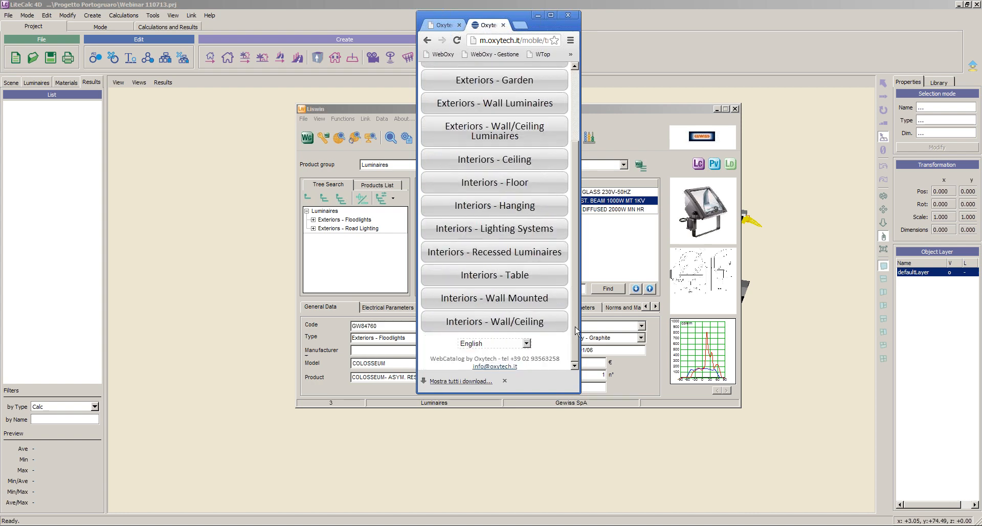
pyautogui.moveTo(577, 330); pyautogui.dragTo(586, 209)
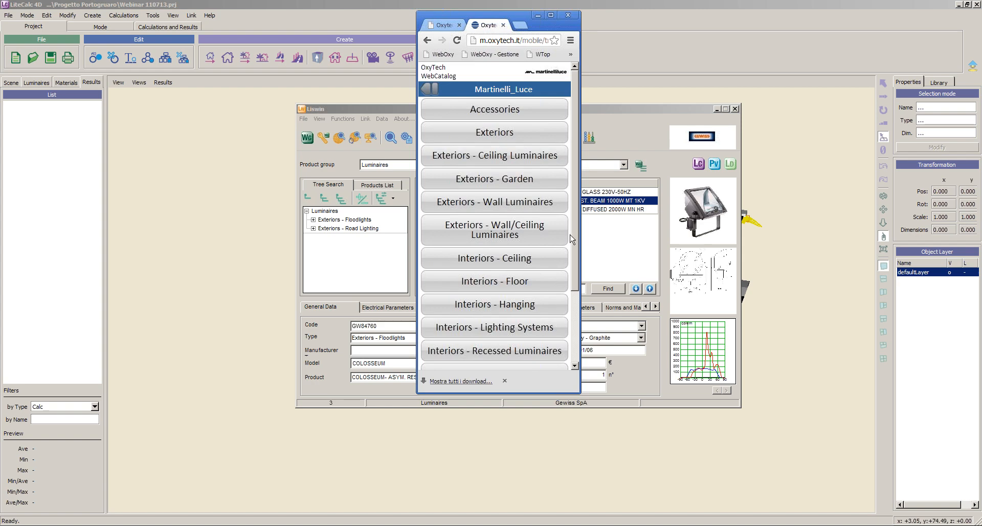
# - Open the data sheet of the SERPENTE 2131 standing lamp from the Interiors - Floor category
pyautogui.click(501, 283)
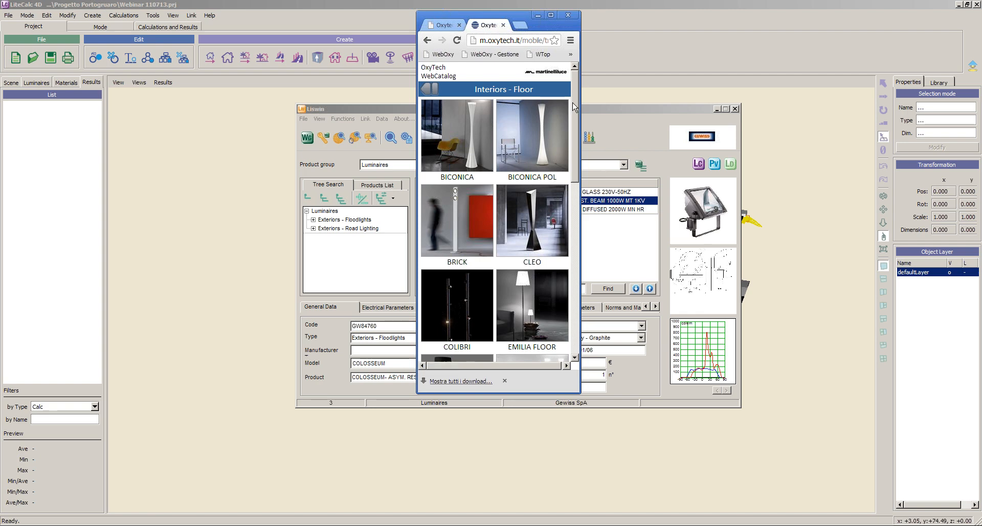
pyautogui.moveTo(577, 116); pyautogui.dragTo(582, 301)
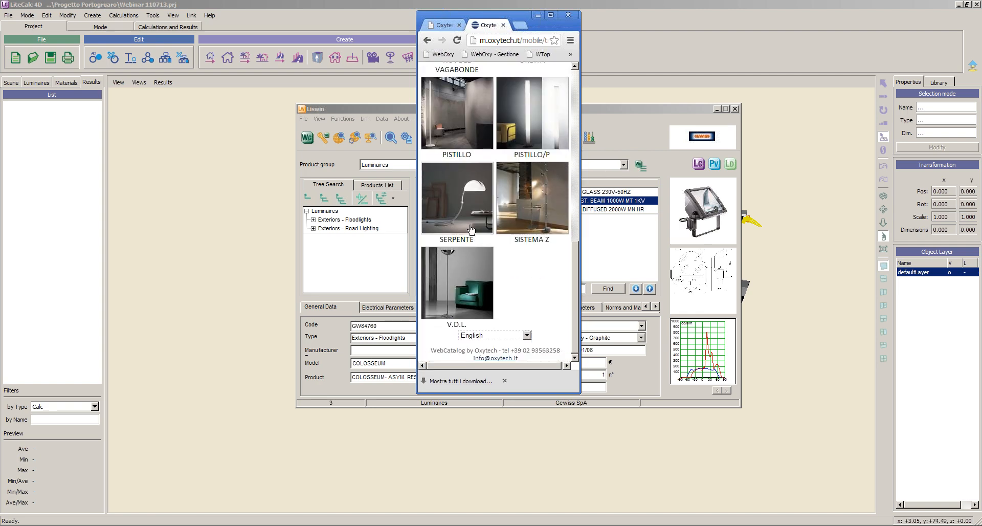
pyautogui.click(457, 212)
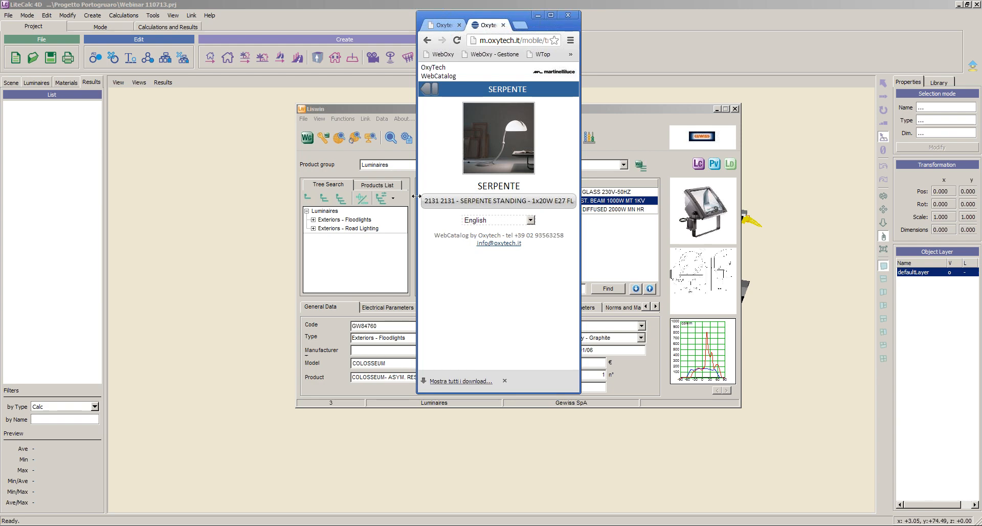
pyautogui.click(494, 202)
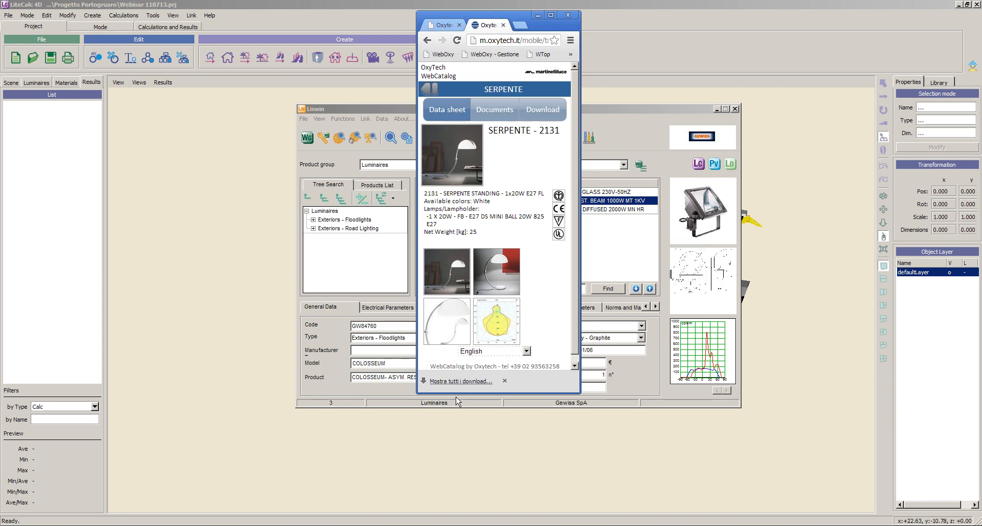
# - View the SERPENTE lamp's second photo and its photometric curve at full size, closing each image tab
pyautogui.click(503, 282)
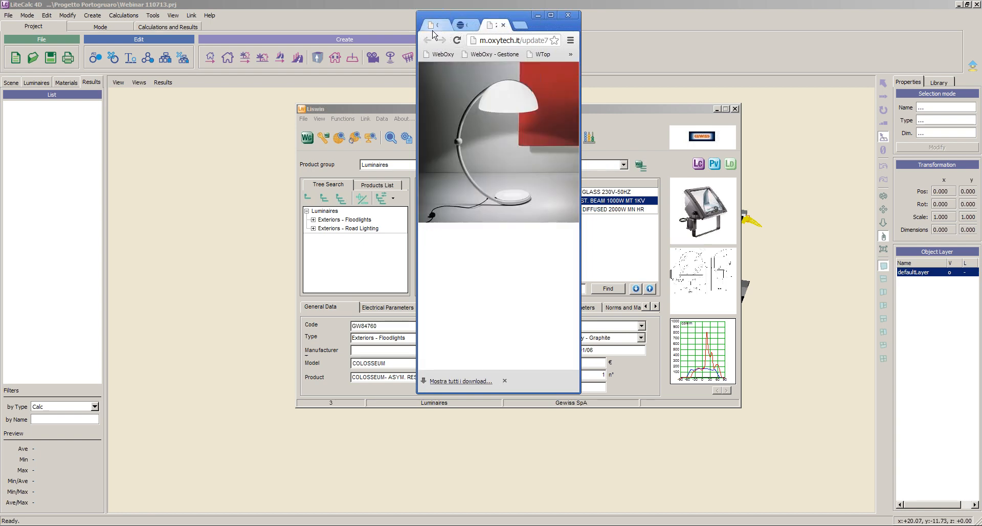
pyautogui.click(503, 25)
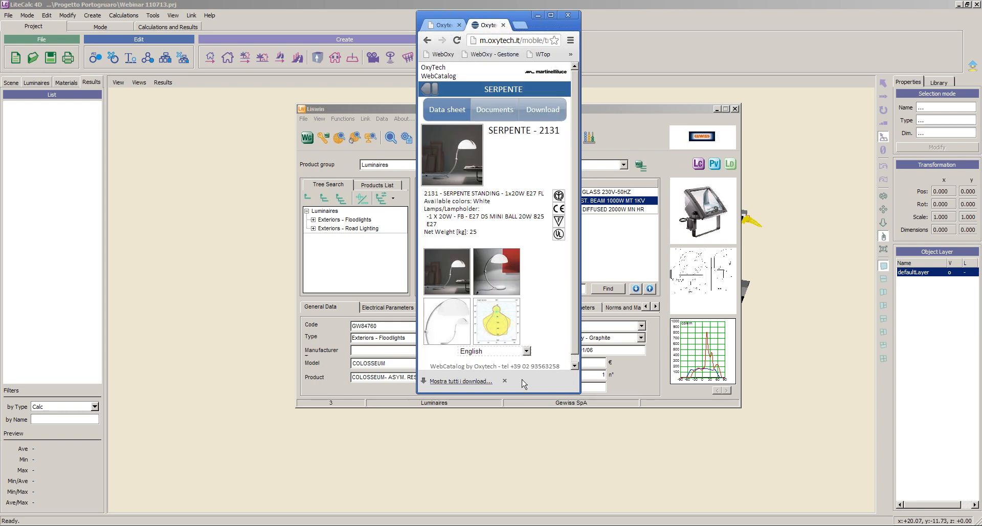
pyautogui.click(504, 327)
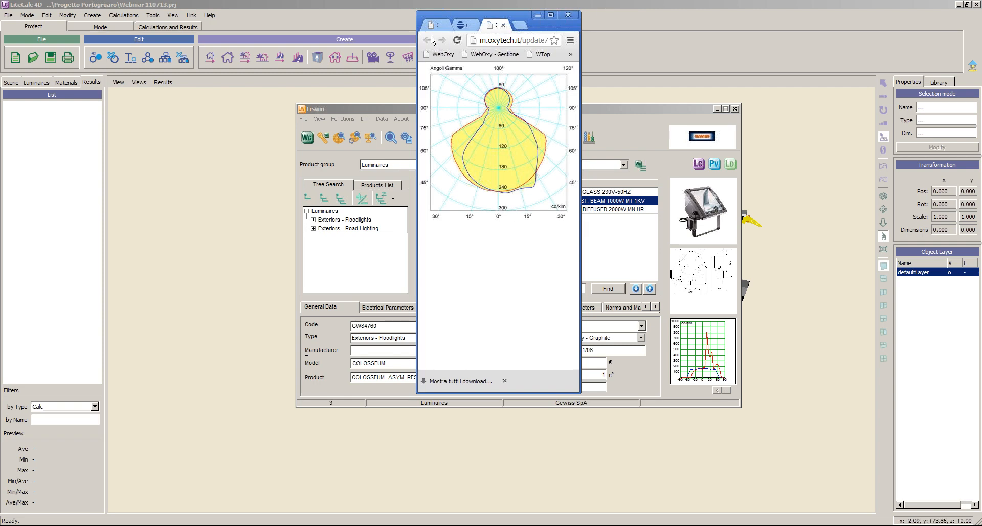
pyautogui.click(503, 26)
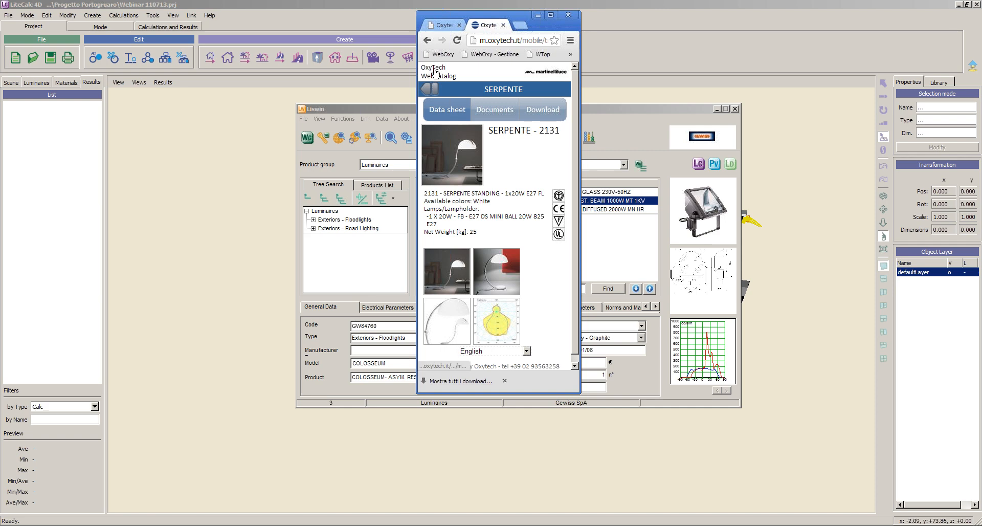
# - Return to the Martinelli Luce categories and open the data sheet of BLOW 1858/BI under Interiors - Hanging
pyautogui.click(554, 76)
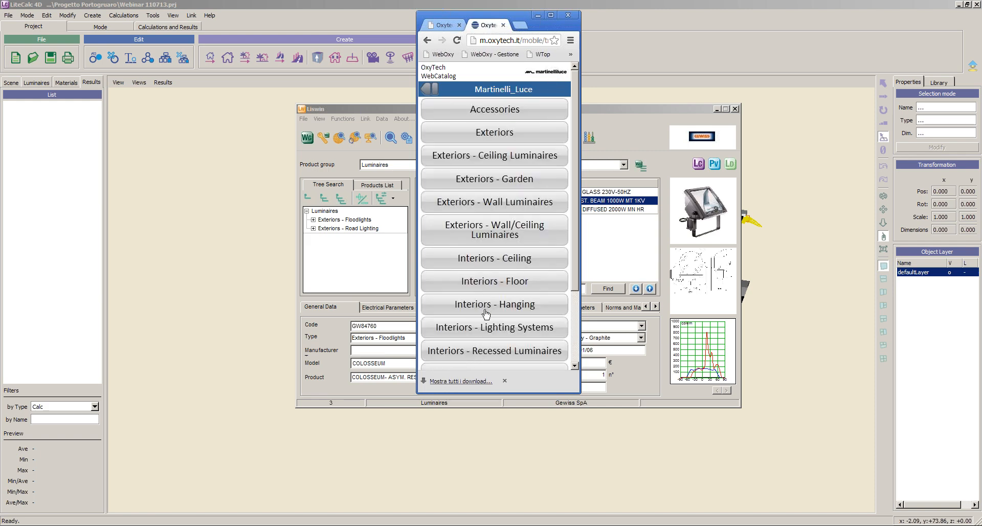
pyautogui.click(495, 305)
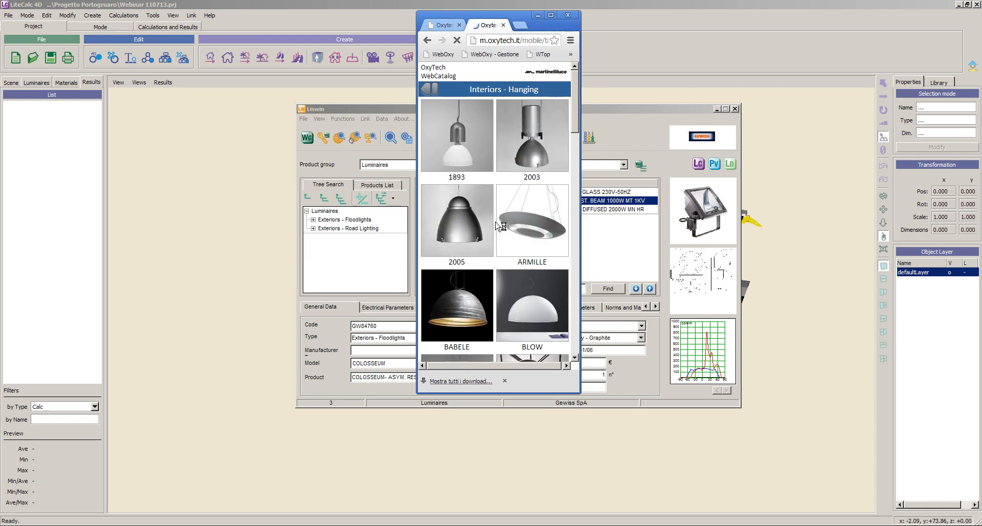
pyautogui.click(535, 313)
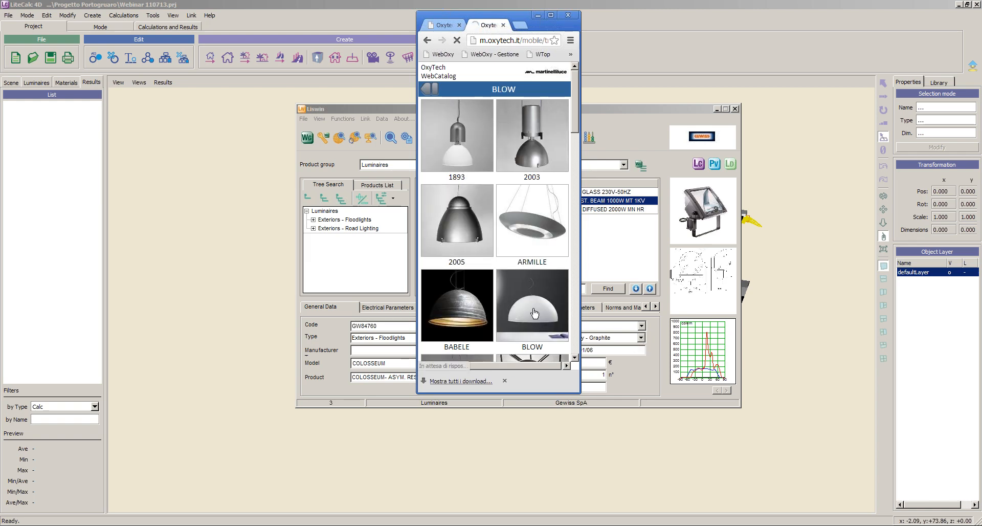
pyautogui.click(491, 201)
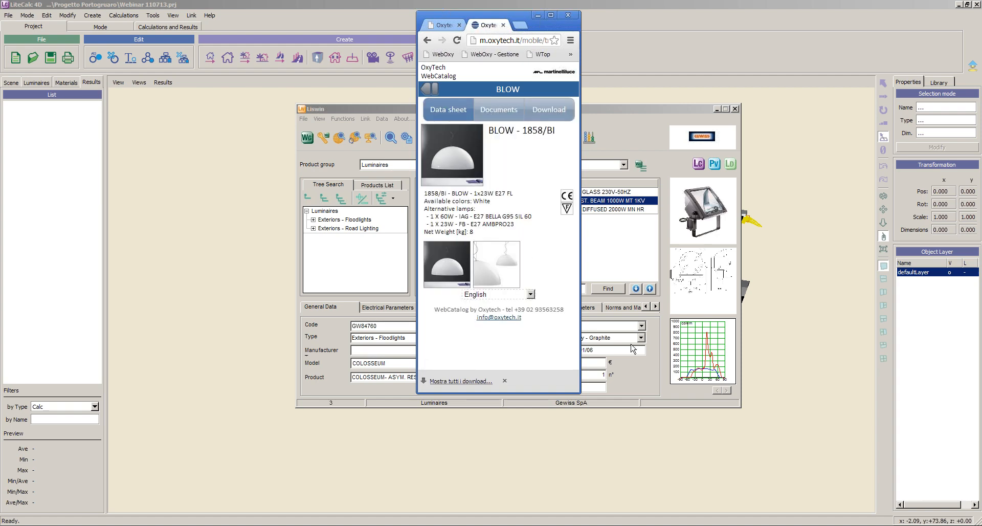
# - Open the BLOW lamp's mounting instructions, 1858_BLOW_ita_eng.pdf, from its documents and view them in a maximized browser window
pyautogui.click(500, 109)
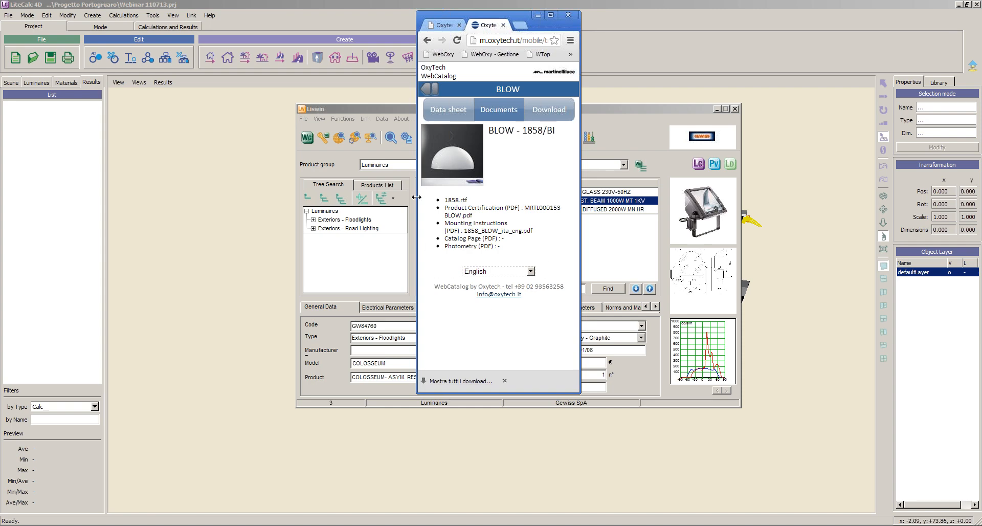
pyautogui.click(521, 234)
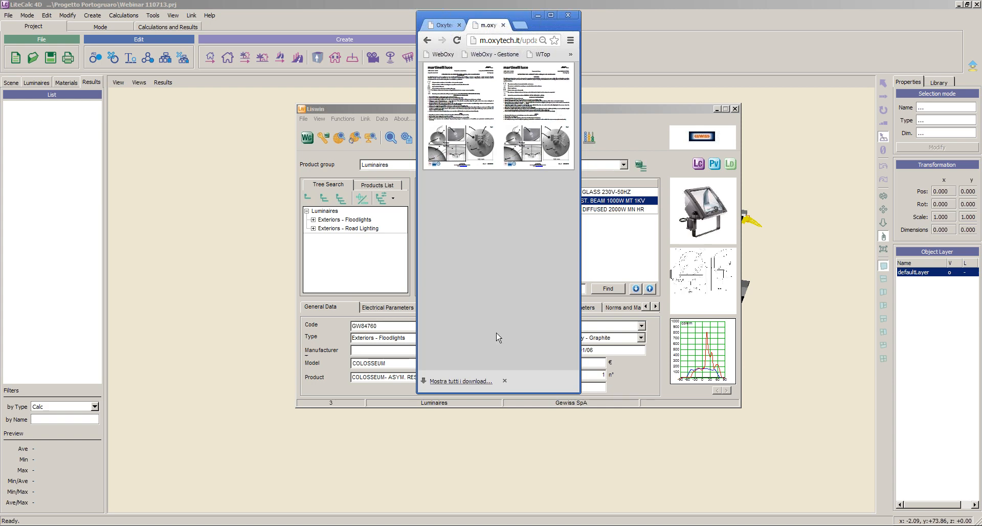
pyautogui.click(615, 245)
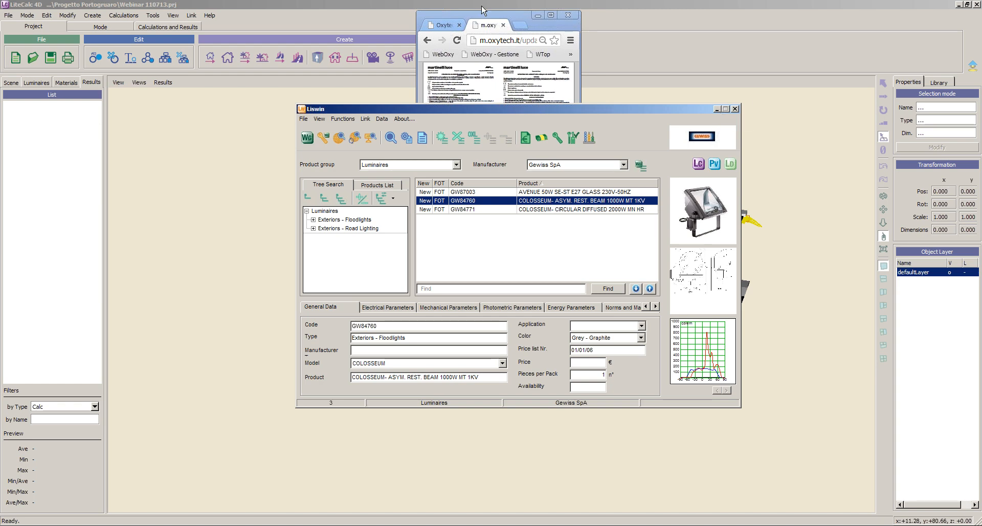
pyautogui.click(517, 20)
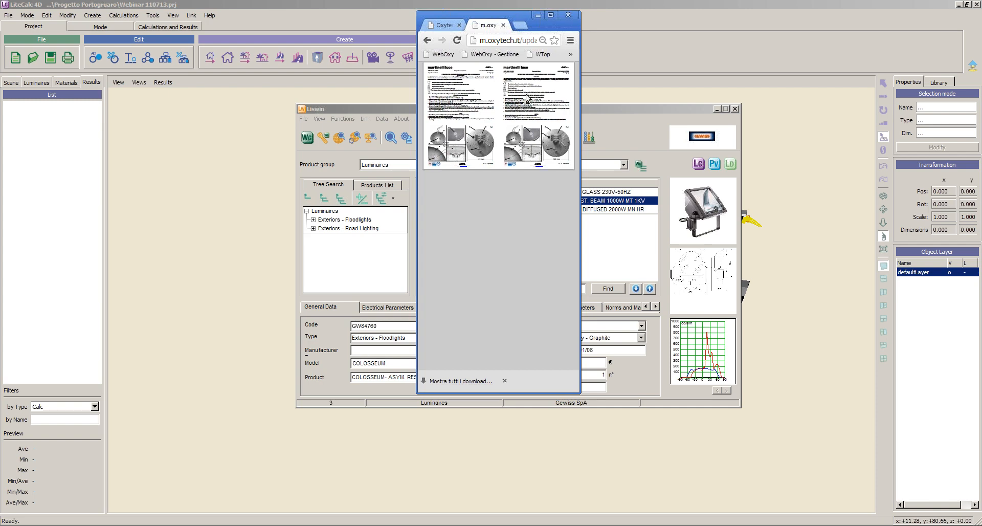
pyautogui.click(551, 15)
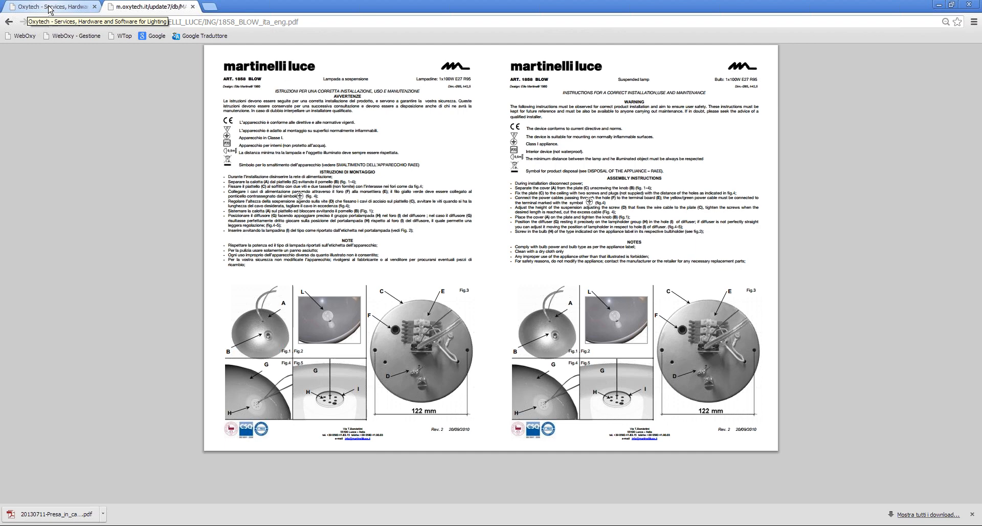
# - Open The Partners page on the OxyTech website, filter by partner type Lighting Designer, and look through the listed partners
pyautogui.click(50, 8)
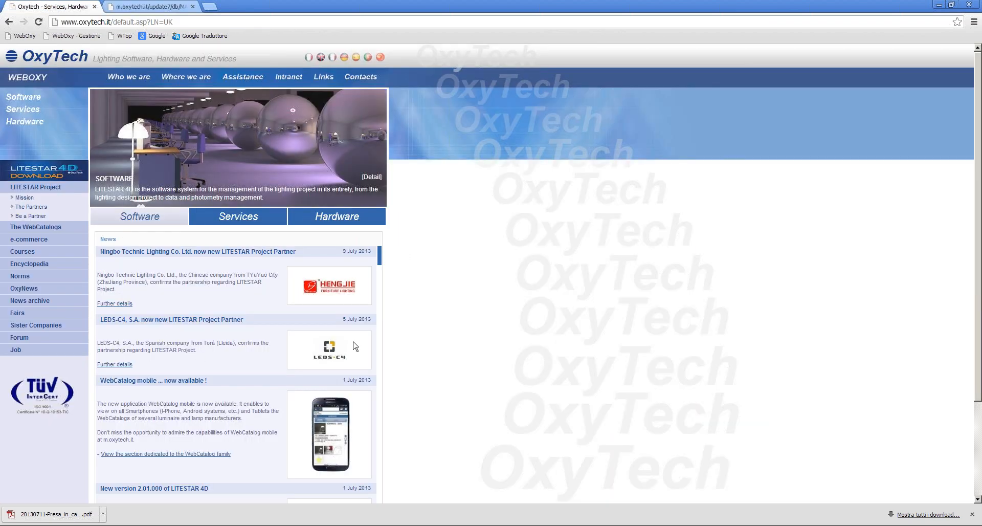
pyautogui.click(32, 212)
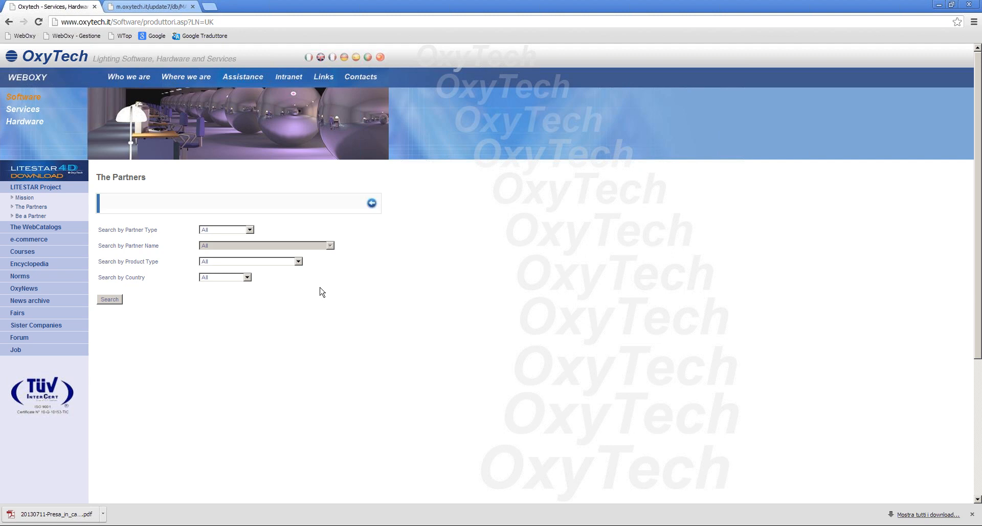
pyautogui.click(251, 230)
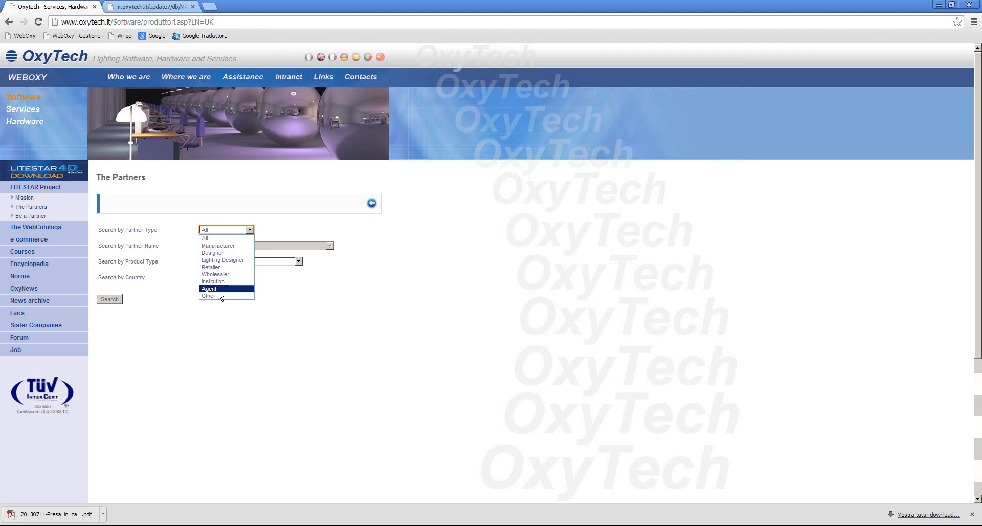
pyautogui.click(220, 260)
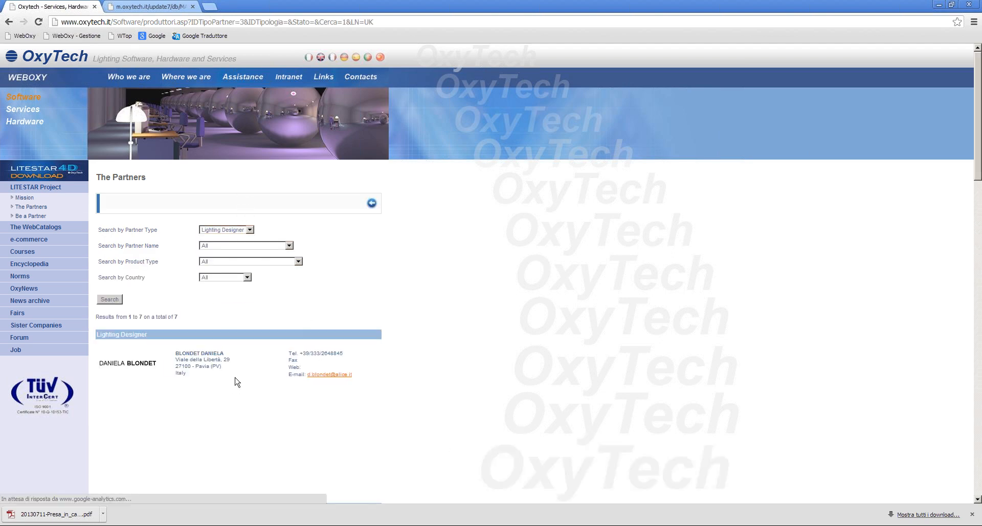
pyautogui.scroll(-9, 235, 389)
pyautogui.scroll(-11, 236, 389)
pyautogui.scroll(4, 235, 389)
pyautogui.scroll(15, 236, 388)
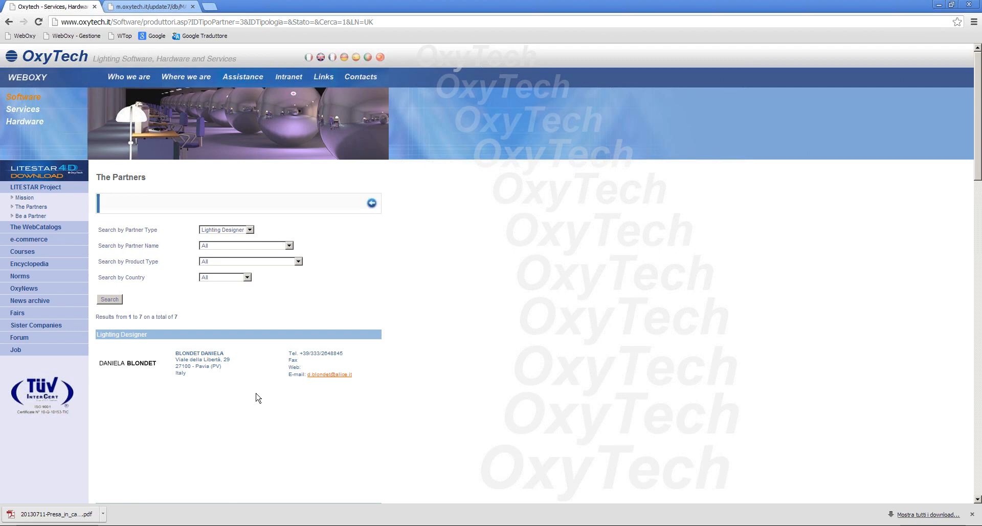